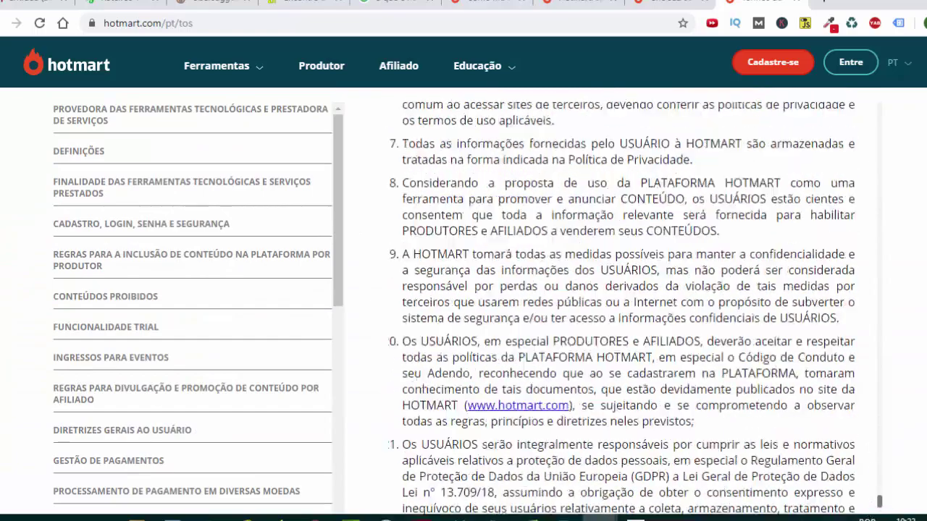
- Look through the final clauses of the Terms of Use and its list of sections
{"action": "scroll", "coordinate": [880, 501], "scroll_direction": "down", "scroll_amount": 3}
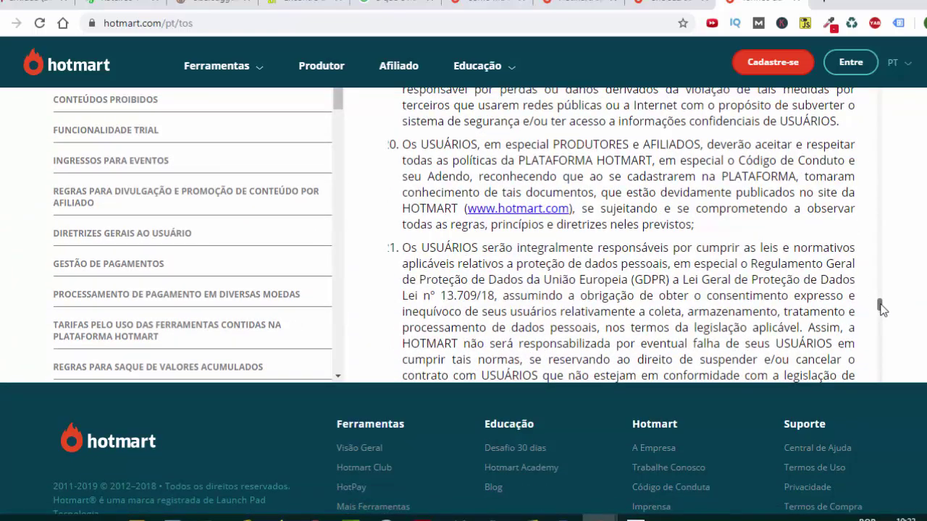
{"action": "left_click_drag", "start_coordinate": [879, 306], "coordinate": [903, 350]}
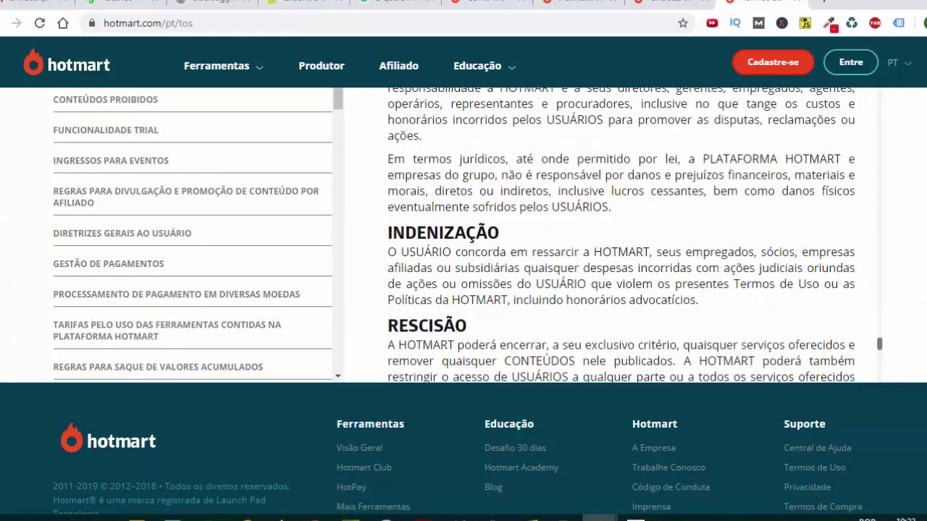
{"action": "scroll", "coordinate": [464, 301], "scroll_direction": "up", "scroll_amount": 3}
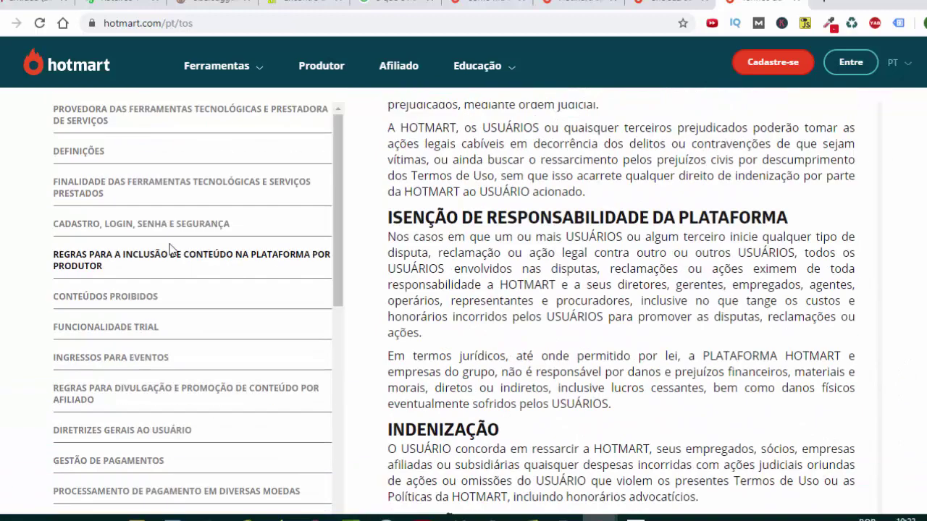
{"action": "left_click_drag", "start_coordinate": [342, 174], "coordinate": [360, 157]}
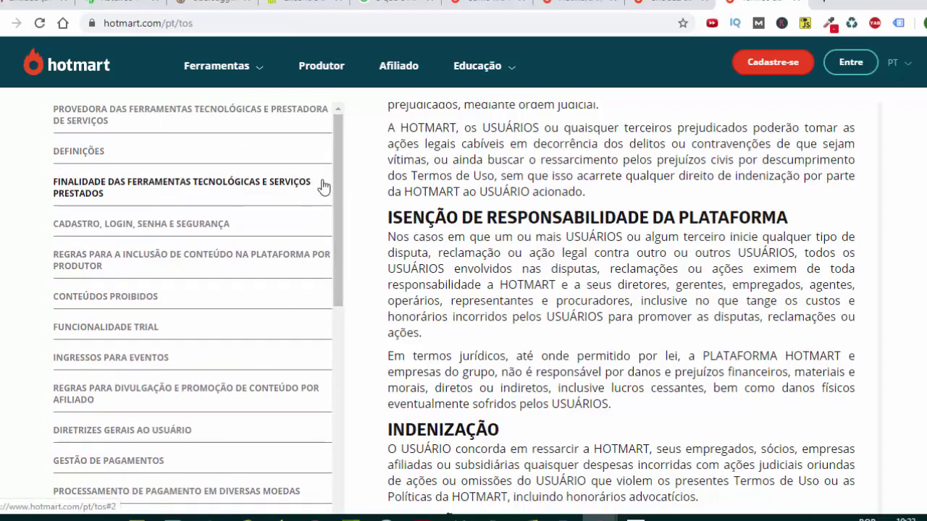
{"action": "left_click_drag", "start_coordinate": [343, 184], "coordinate": [340, 214]}
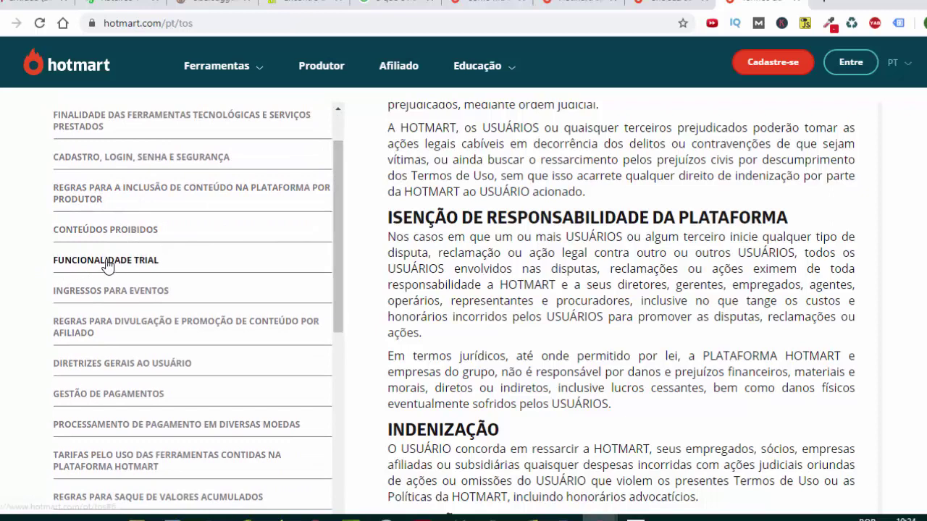
- Go to the Conteúdos Proibidos section of the terms and read the list of forbidden product types
{"action": "left_click", "coordinate": [129, 230]}
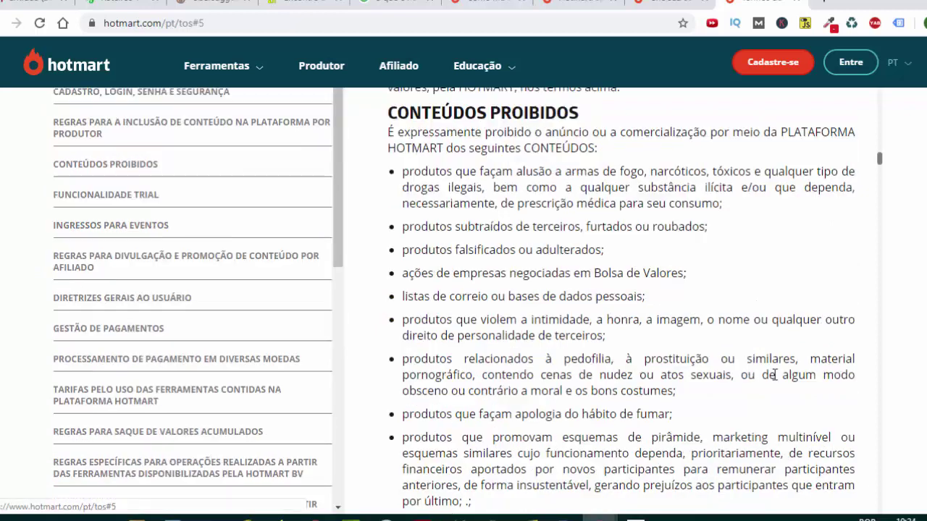
{"action": "scroll", "coordinate": [386, 298], "scroll_direction": "down", "scroll_amount": 4}
{"action": "triple_click", "coordinate": [797, 297]}
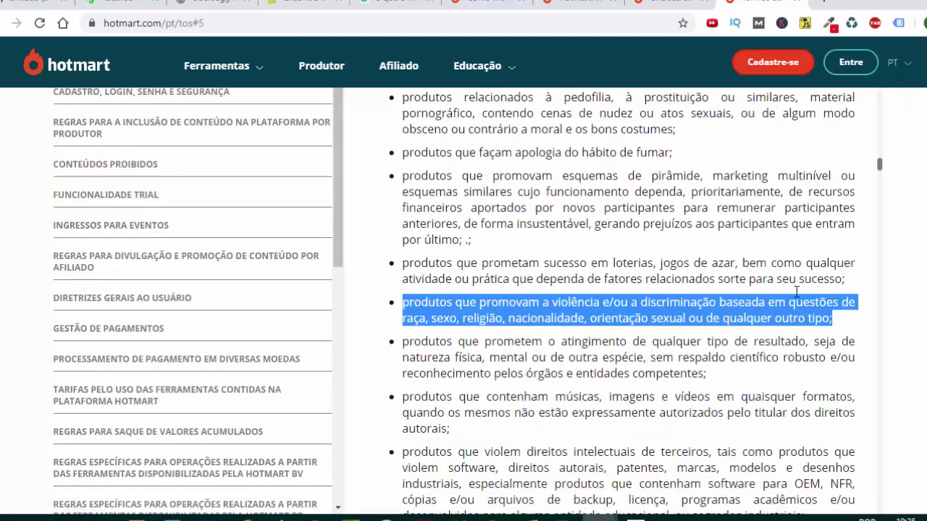
{"action": "left_click", "coordinate": [409, 301]}
{"action": "left_click_drag", "start_coordinate": [399, 303], "coordinate": [880, 319]}
{"action": "left_click", "coordinate": [863, 323]}
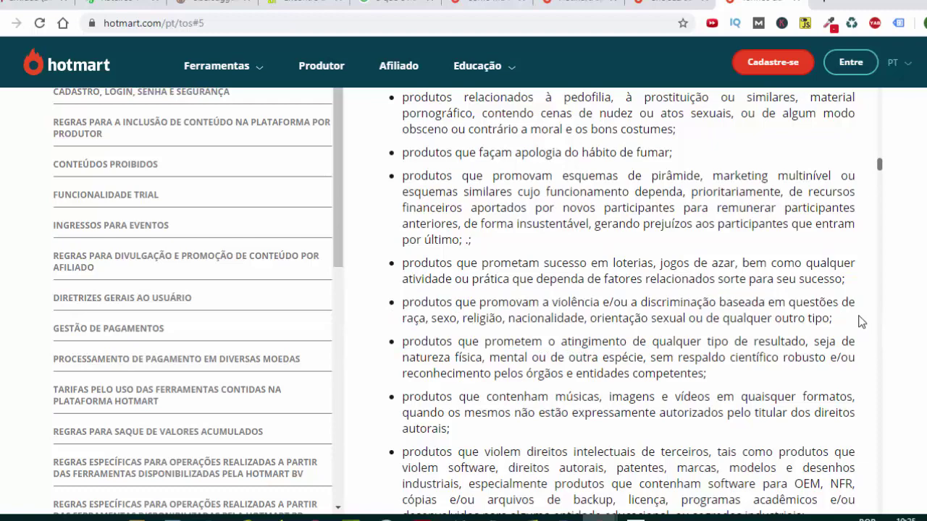
{"action": "scroll", "coordinate": [840, 272], "scroll_direction": "up", "scroll_amount": 3}
{"action": "scroll", "coordinate": [843, 274], "scroll_direction": "up", "scroll_amount": 2}
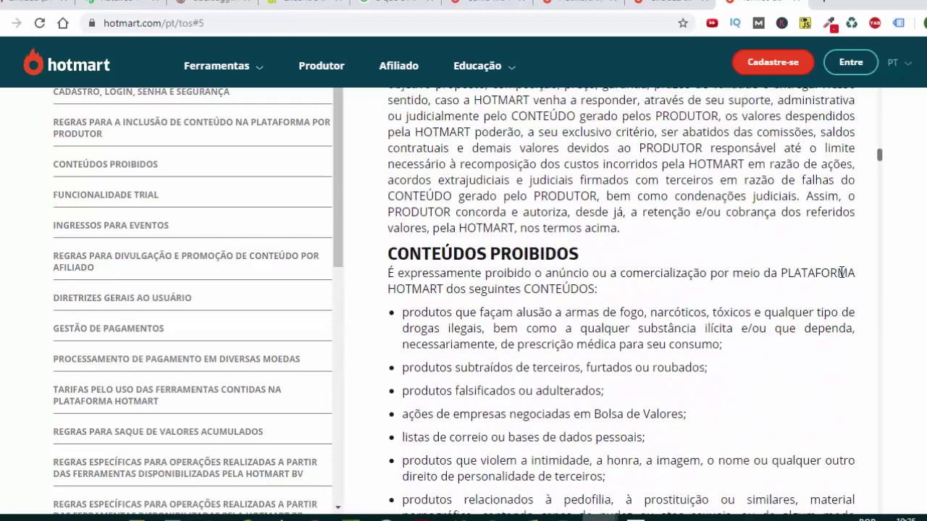
{"action": "left_click_drag", "start_coordinate": [410, 288], "coordinate": [579, 287]}
{"action": "scroll", "coordinate": [794, 324], "scroll_direction": "down", "scroll_amount": 4}
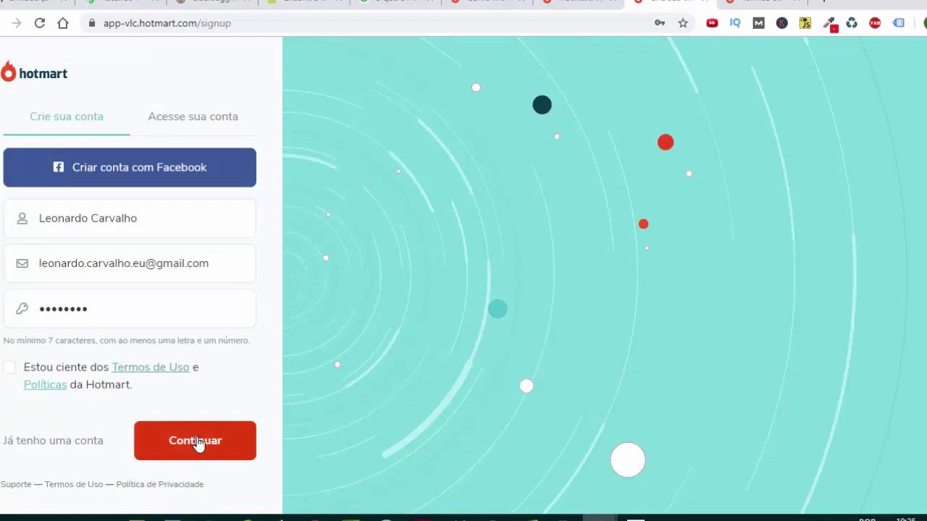
- Submit the sign-up form and enter the platform with the options for selling an own digital product and selling existing products for commission
{"action": "left_click", "coordinate": [195, 441]}
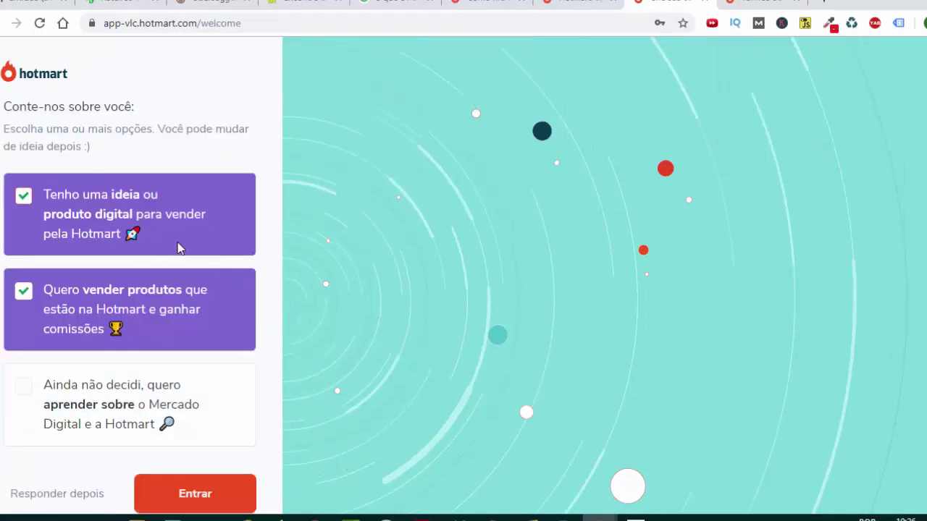
{"action": "scroll", "coordinate": [145, 326], "scroll_direction": "down", "scroll_amount": 1}
{"action": "left_click", "coordinate": [239, 326]}
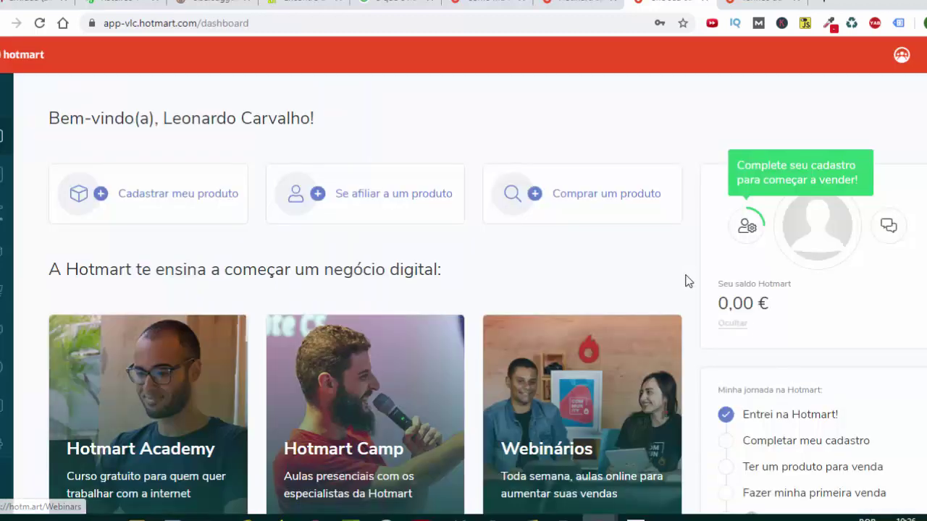
- Set the country of residence to Brasil in the account's personal data and check the monthly withdrawal limit for Pessoa Física
{"action": "left_click_drag", "start_coordinate": [775, 304], "coordinate": [712, 308]}
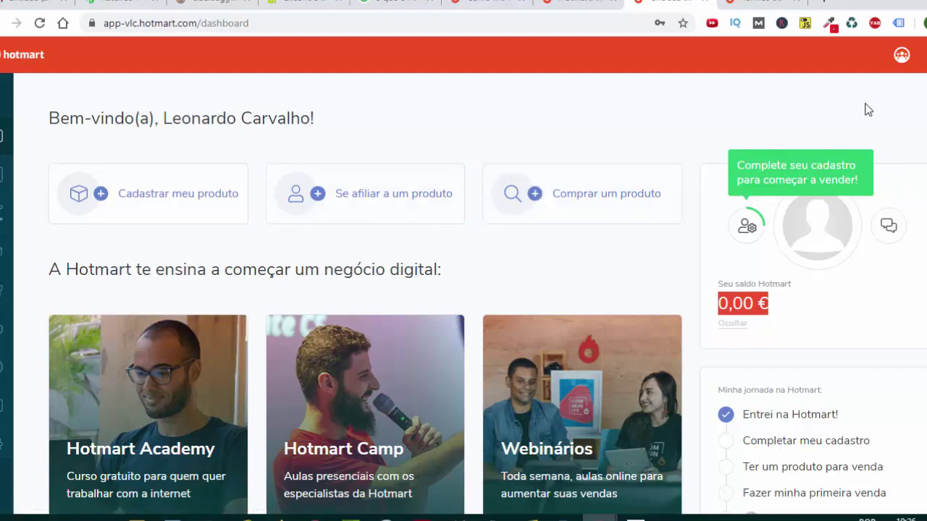
{"action": "left_click", "coordinate": [901, 55]}
{"action": "scroll", "coordinate": [613, 248], "scroll_direction": "down", "scroll_amount": 1}
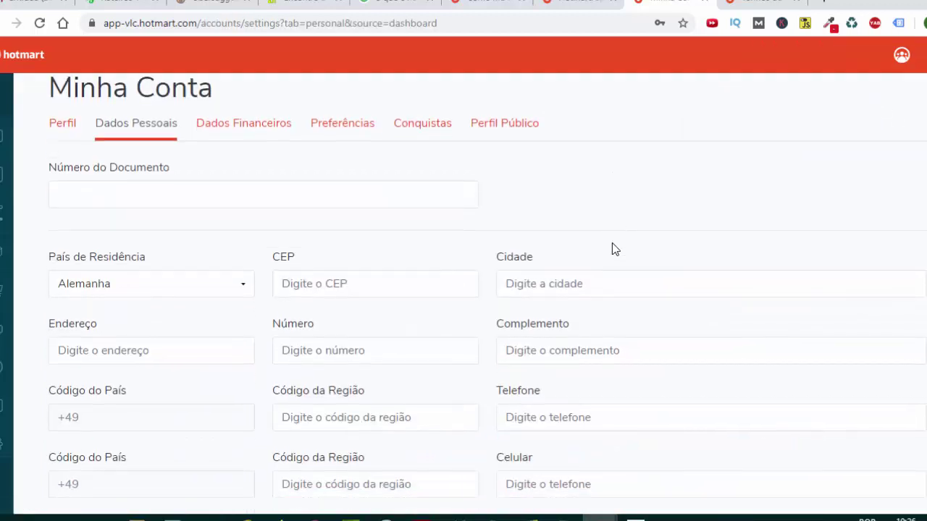
{"action": "left_click", "coordinate": [234, 286]}
{"action": "type", "text": "bras"}
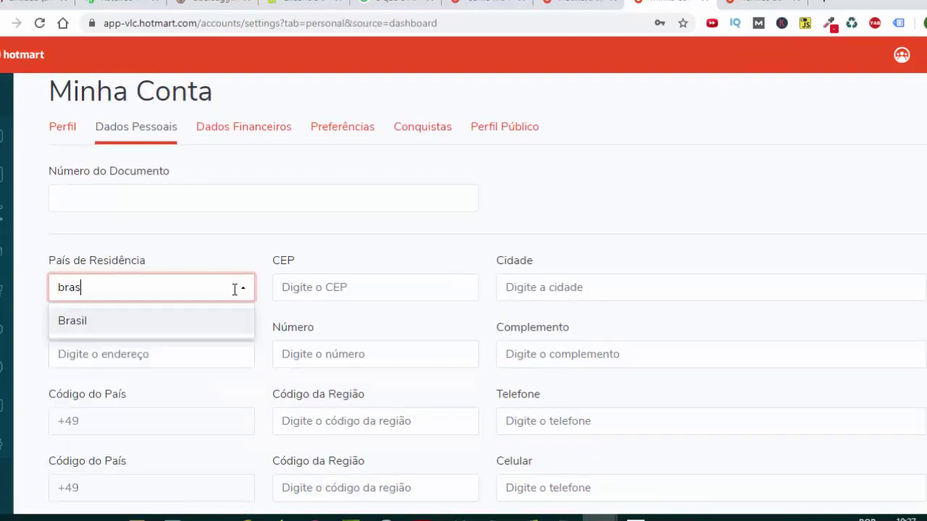
{"action": "left_click", "coordinate": [110, 320]}
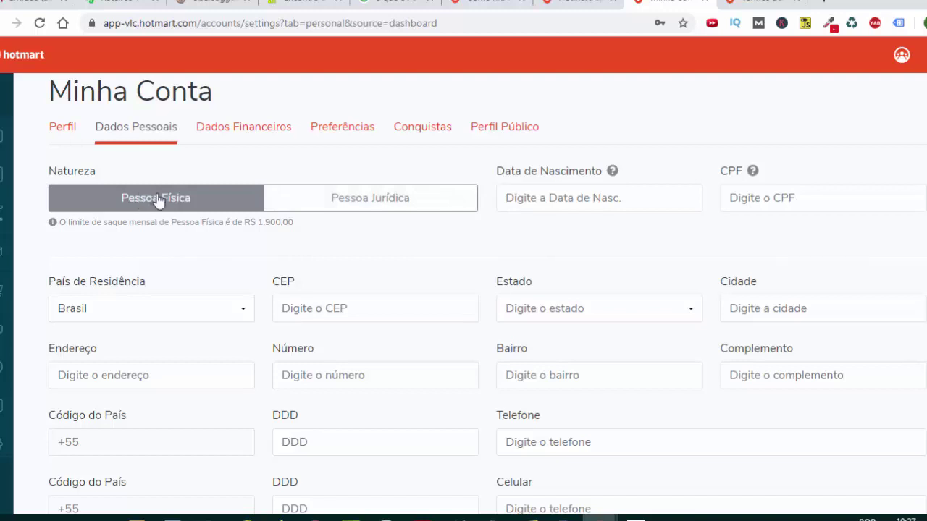
{"action": "left_click_drag", "start_coordinate": [65, 223], "coordinate": [310, 228]}
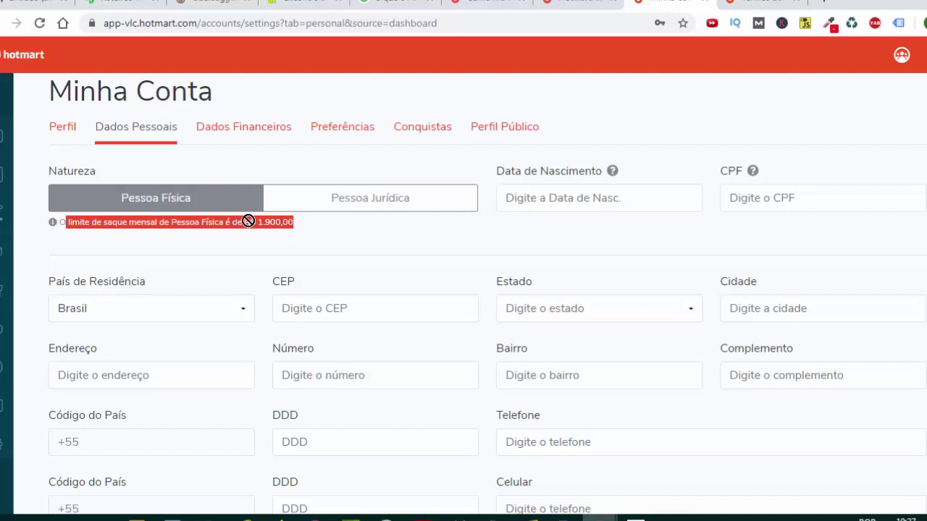
{"action": "left_click_drag", "start_coordinate": [248, 219], "coordinate": [194, 237]}
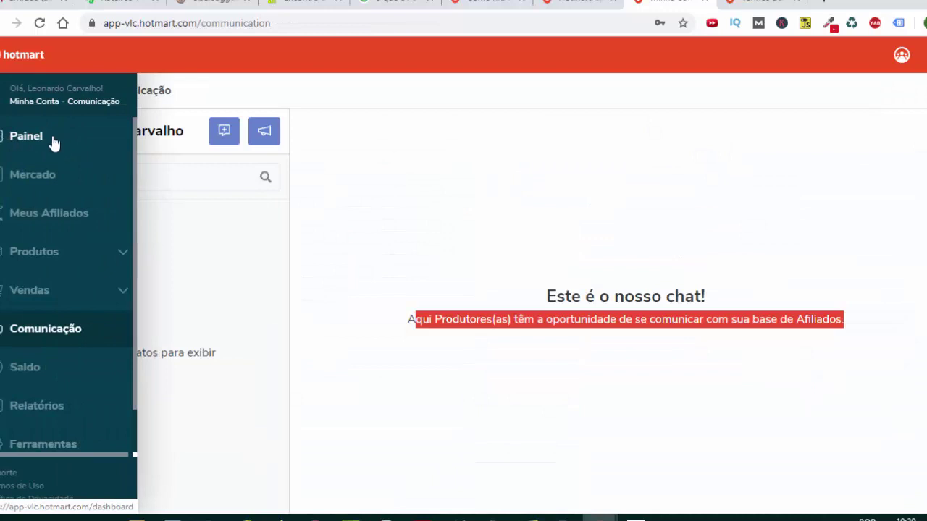
- Return to the Painel dashboard and review the Minha jornada checklist, the learning offers and the events calendar
{"action": "left_click", "coordinate": [24, 139]}
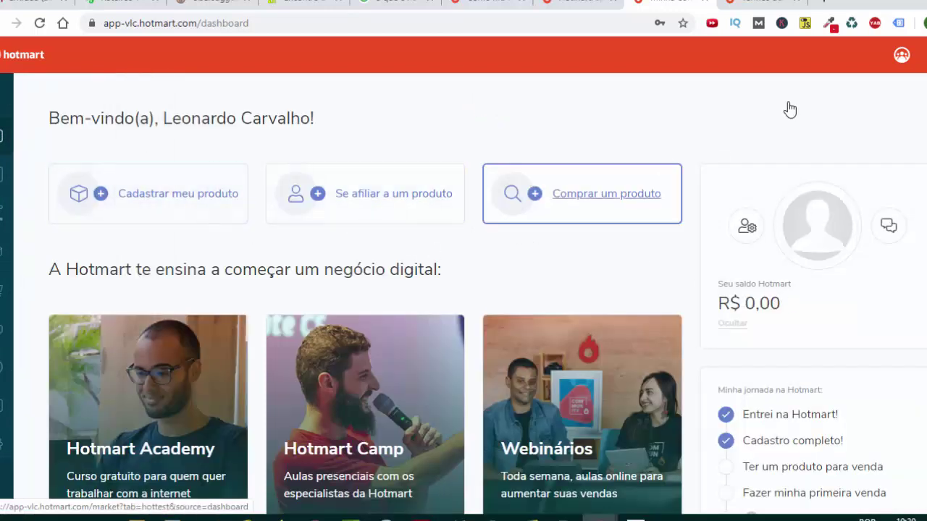
{"action": "scroll", "coordinate": [799, 263], "scroll_direction": "down", "scroll_amount": 3}
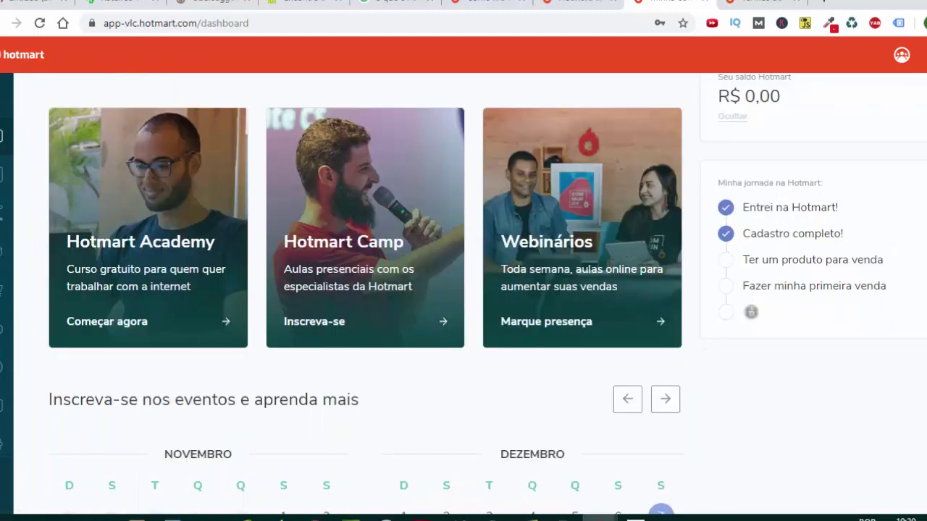
{"action": "scroll", "coordinate": [799, 263], "scroll_direction": "up", "scroll_amount": 1}
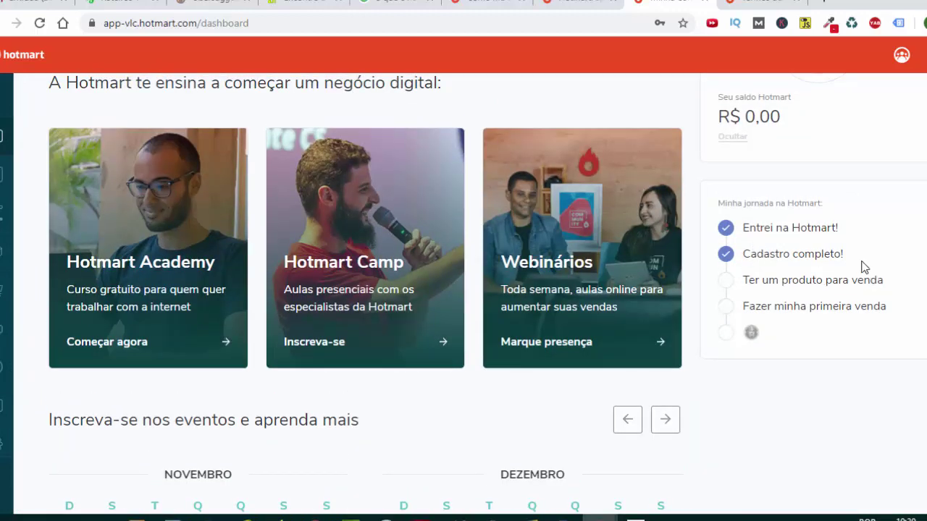
{"action": "left_click_drag", "start_coordinate": [844, 254], "coordinate": [745, 253]}
{"action": "scroll", "coordinate": [881, 246], "scroll_direction": "down", "scroll_amount": 3}
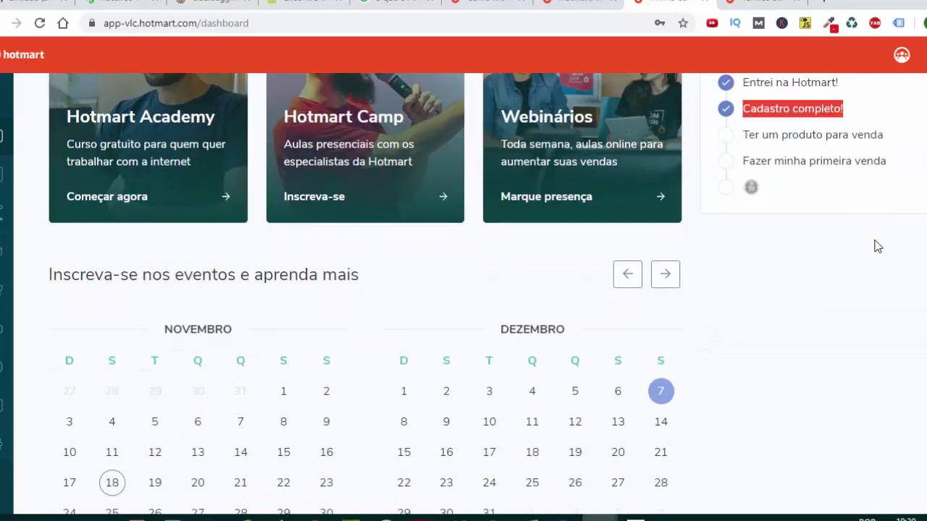
{"action": "scroll", "coordinate": [878, 246], "scroll_direction": "up", "scroll_amount": 2}
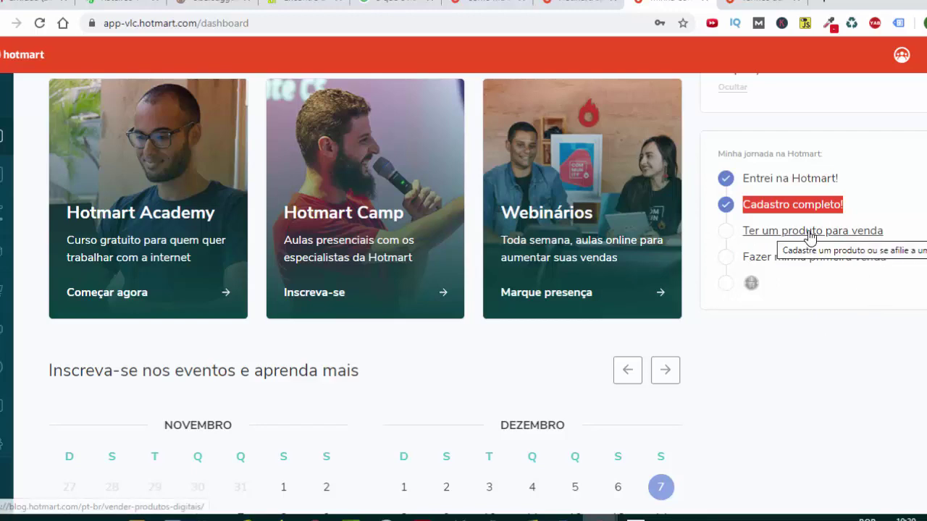
{"action": "scroll", "coordinate": [820, 312], "scroll_direction": "up", "scroll_amount": 3}
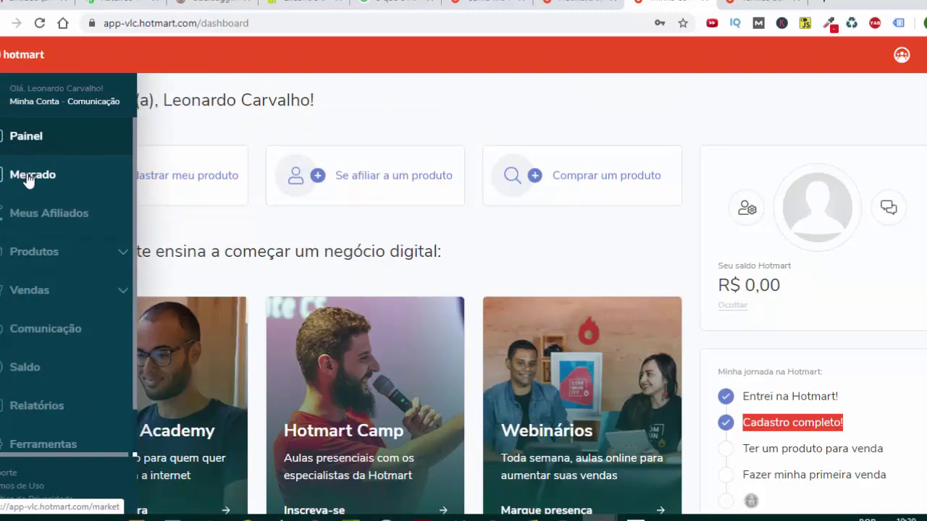
- Open the Mercado de Afiliação on the Mais Quentes products and hide the filters
{"action": "left_click", "coordinate": [19, 178]}
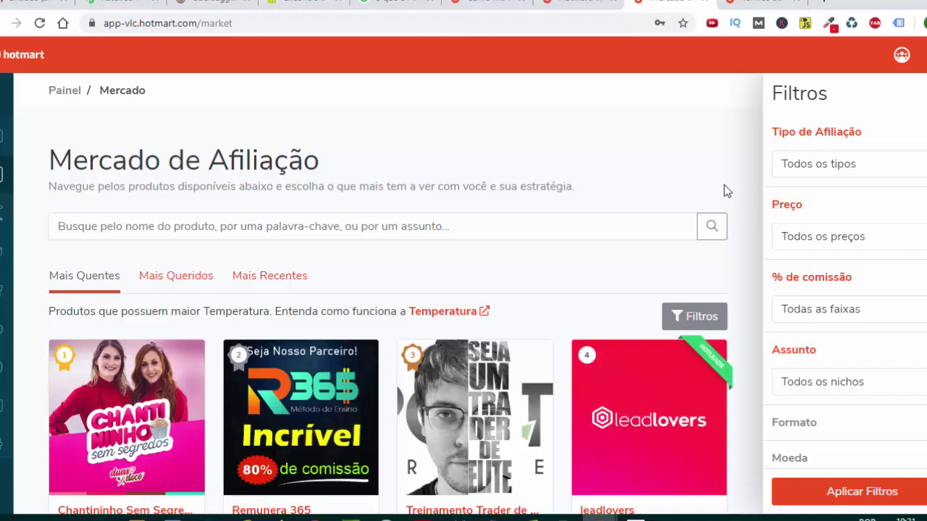
{"action": "scroll", "coordinate": [725, 190], "scroll_direction": "down", "scroll_amount": 3}
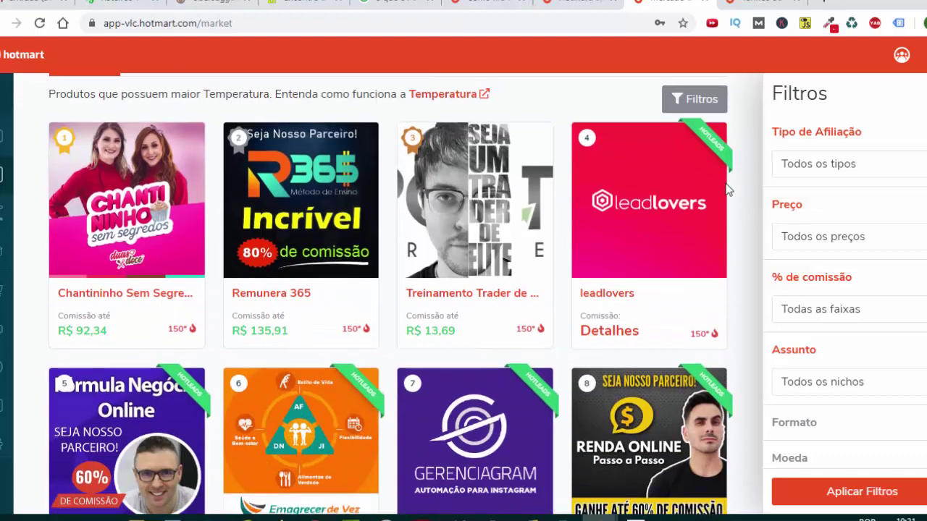
{"action": "scroll", "coordinate": [728, 189], "scroll_direction": "up", "scroll_amount": 2}
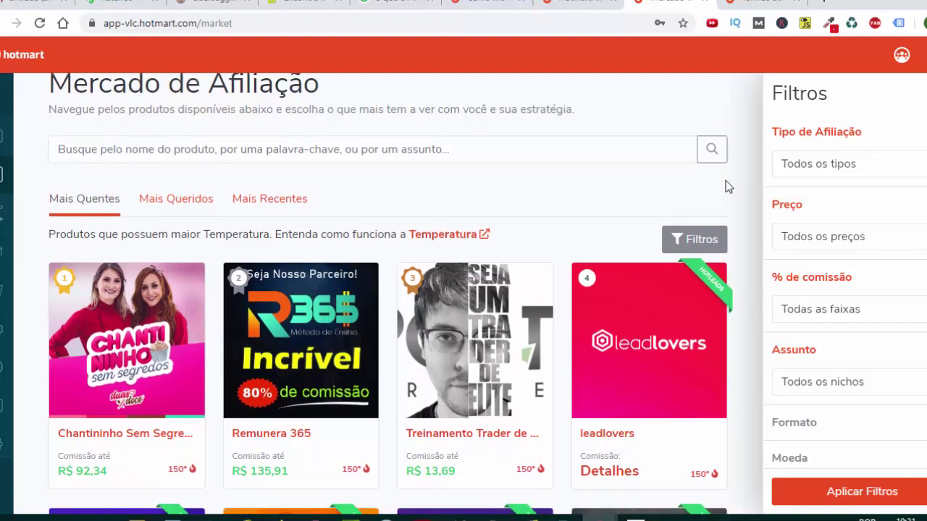
{"action": "scroll", "coordinate": [728, 187], "scroll_direction": "down", "scroll_amount": 1}
{"action": "scroll", "coordinate": [141, 234], "scroll_direction": "up", "scroll_amount": 1}
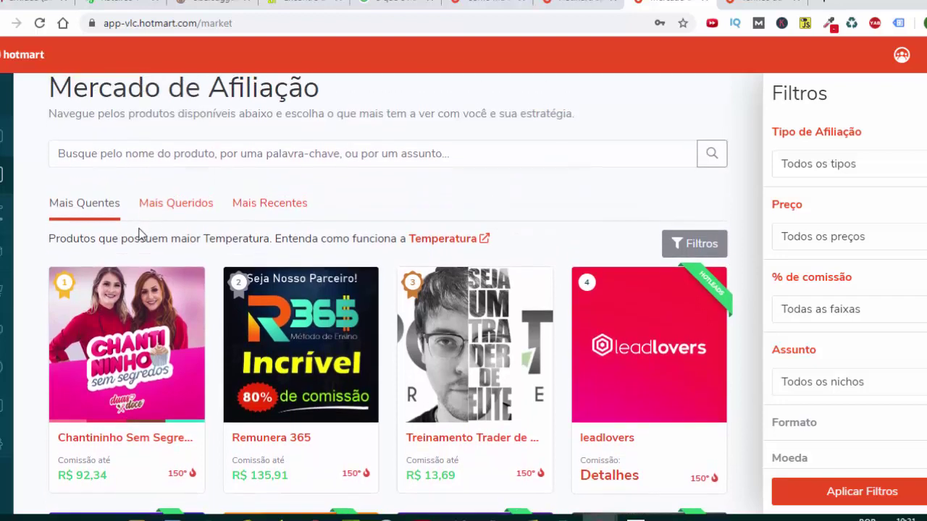
{"action": "scroll", "coordinate": [104, 166], "scroll_direction": "down", "scroll_amount": 1}
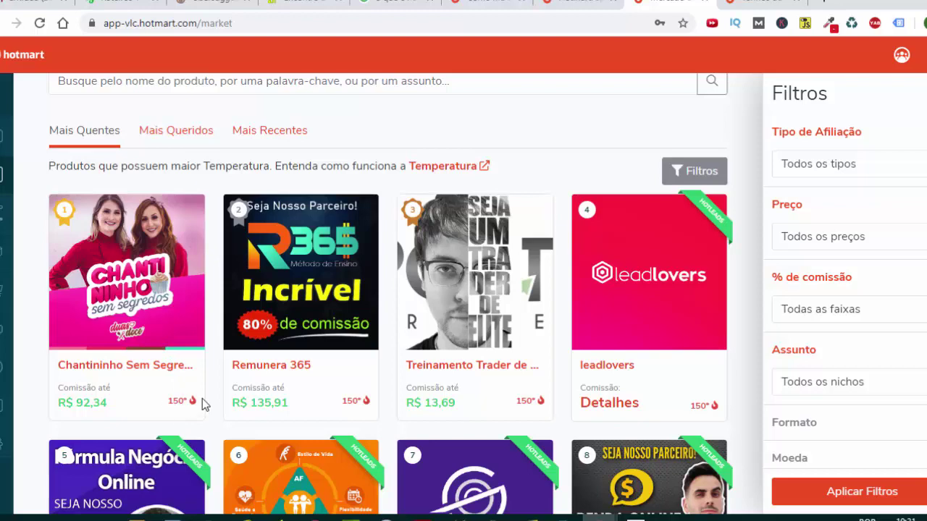
{"action": "left_click", "coordinate": [170, 418]}
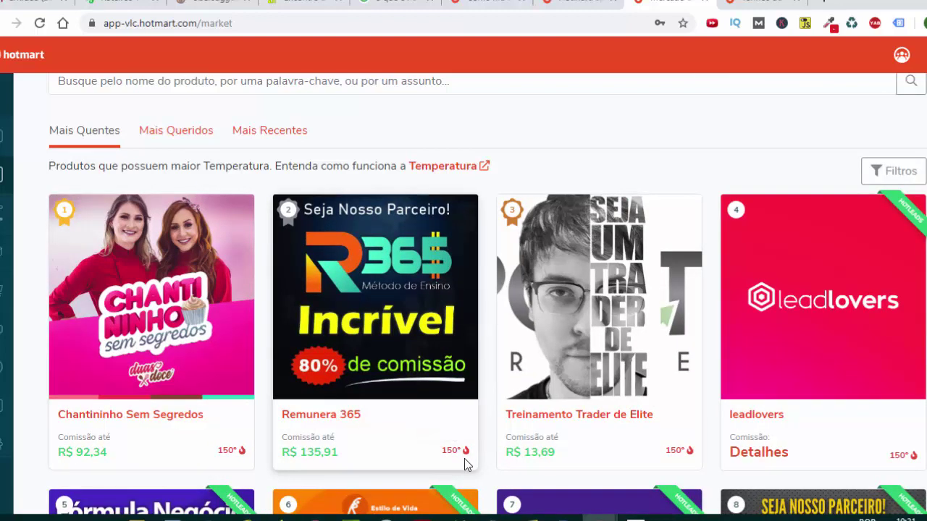
- Examine the commissions and temperatures of the products in the Mais Quentes list
{"action": "scroll", "coordinate": [485, 460], "scroll_direction": "down", "scroll_amount": 2}
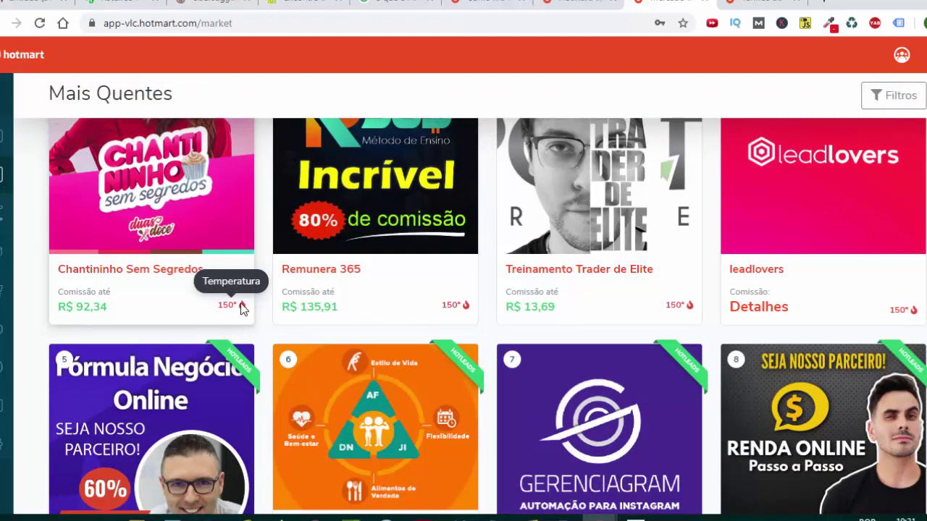
{"action": "scroll", "coordinate": [283, 429], "scroll_direction": "down", "scroll_amount": 1}
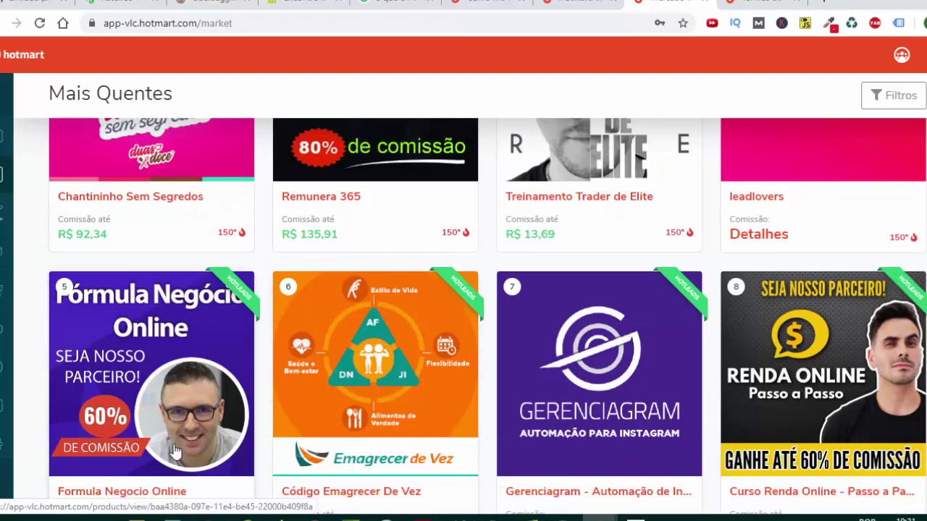
{"action": "scroll", "coordinate": [152, 362], "scroll_direction": "down", "scroll_amount": 2}
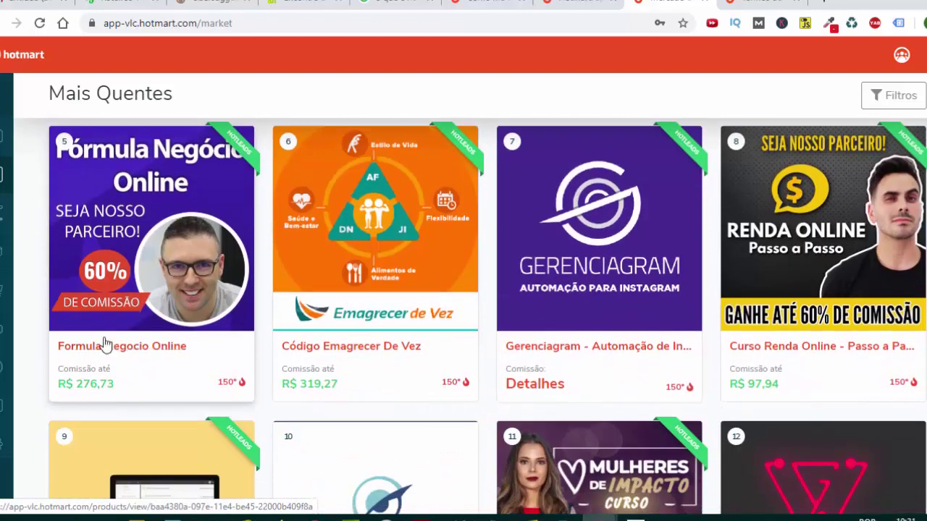
{"action": "scroll", "coordinate": [242, 294], "scroll_direction": "up", "scroll_amount": 2}
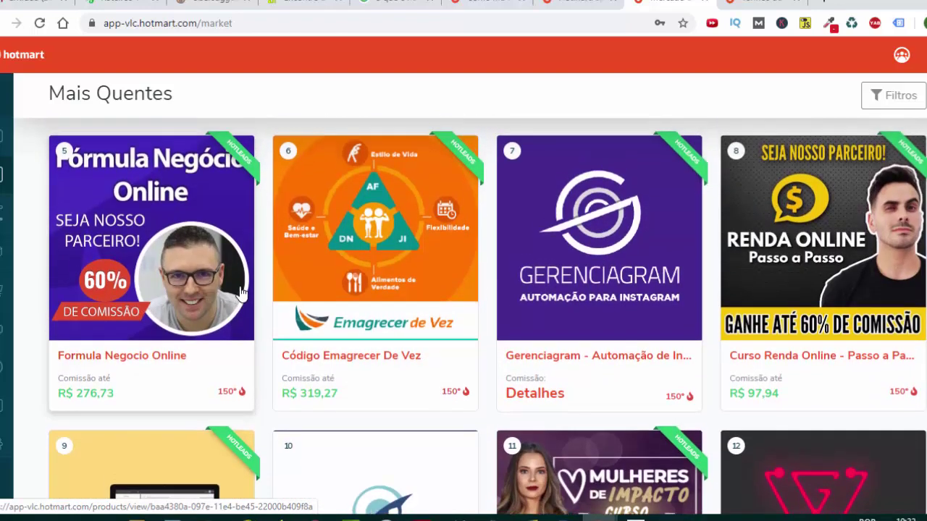
{"action": "scroll", "coordinate": [340, 320], "scroll_direction": "down", "scroll_amount": 1}
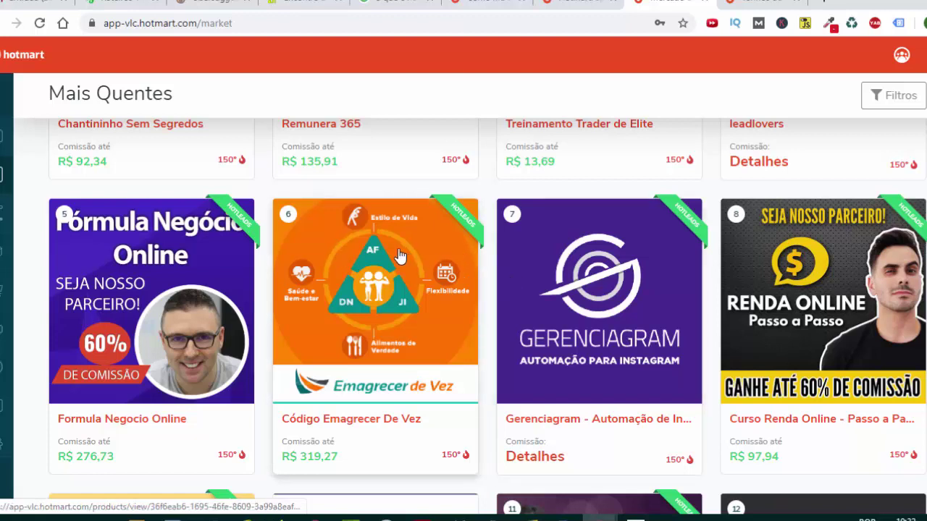
- Open the Formula Negocio Online product from the Mais Quentes list and check its title and producer line
{"action": "scroll", "coordinate": [803, 260], "scroll_direction": "up", "scroll_amount": 2}
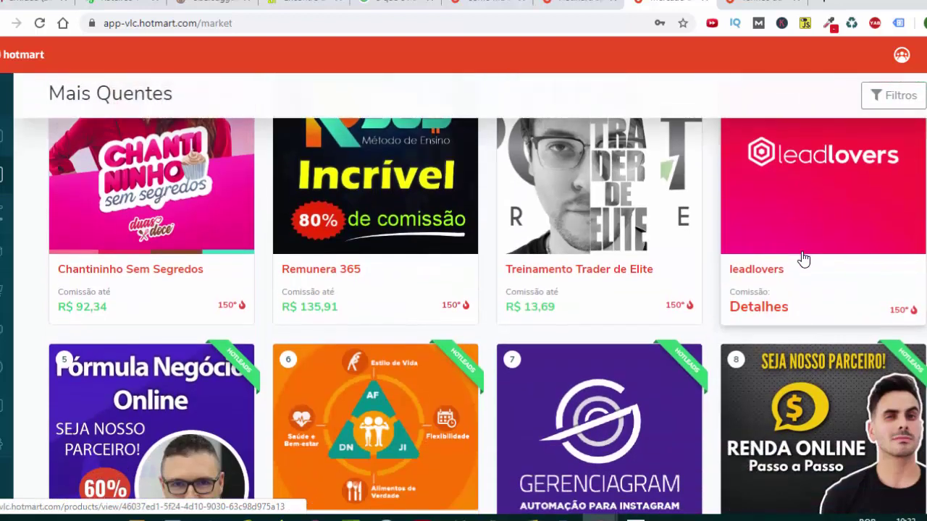
{"action": "scroll", "coordinate": [804, 259], "scroll_direction": "down", "scroll_amount": 2}
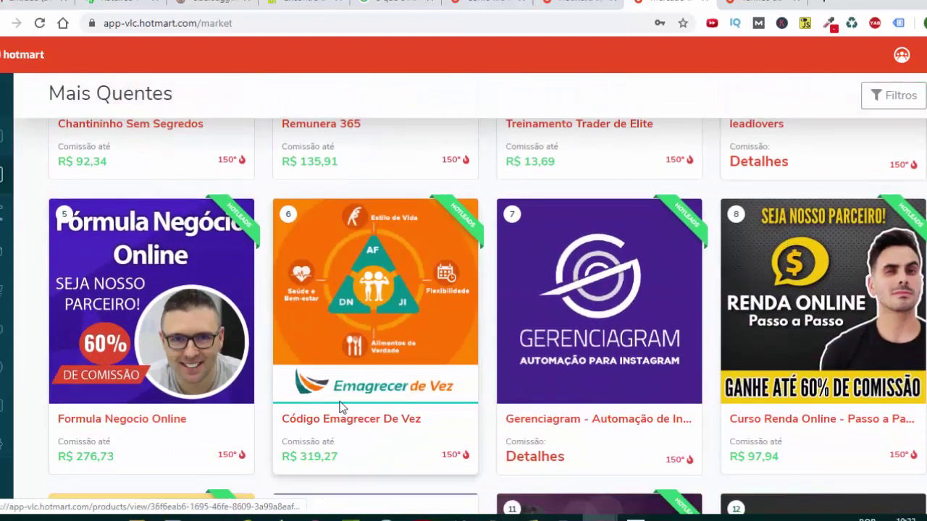
{"action": "left_click", "coordinate": [161, 259]}
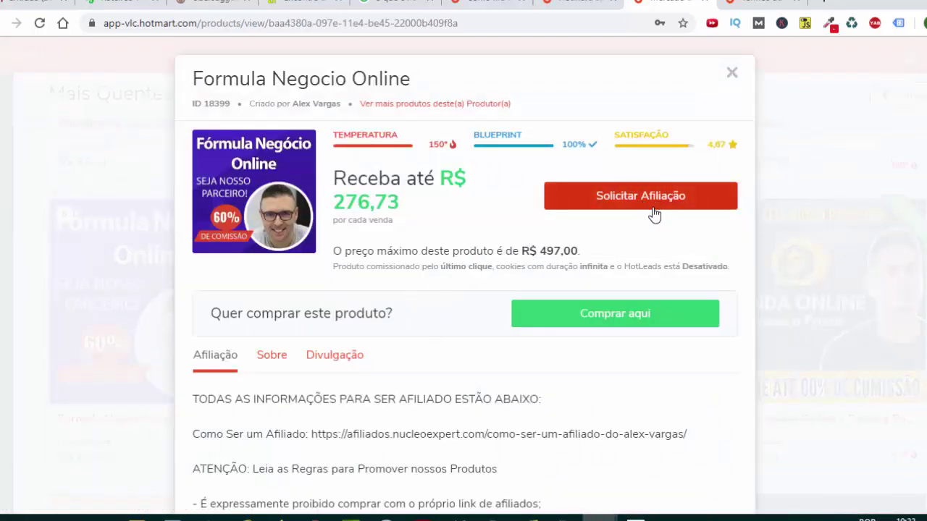
{"action": "mouse_move", "coordinate": [510, 200]}
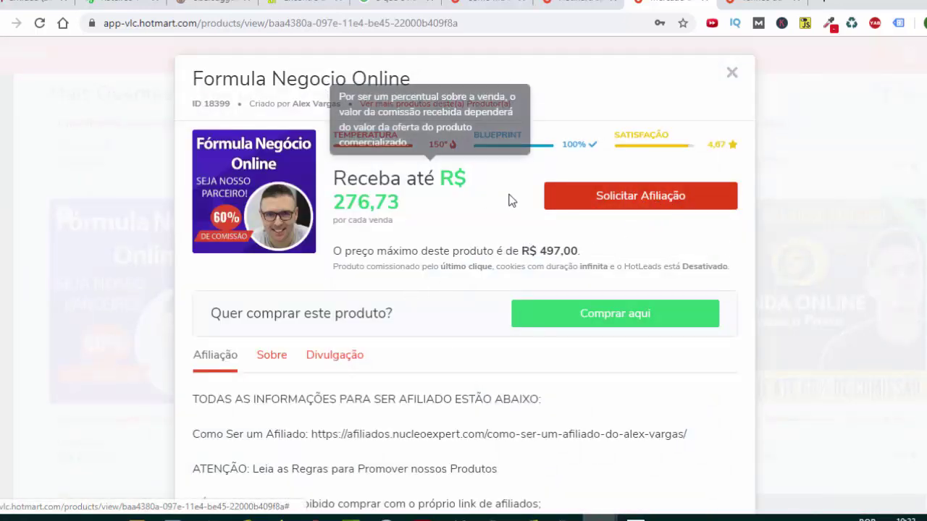
{"action": "triple_click", "coordinate": [195, 78]}
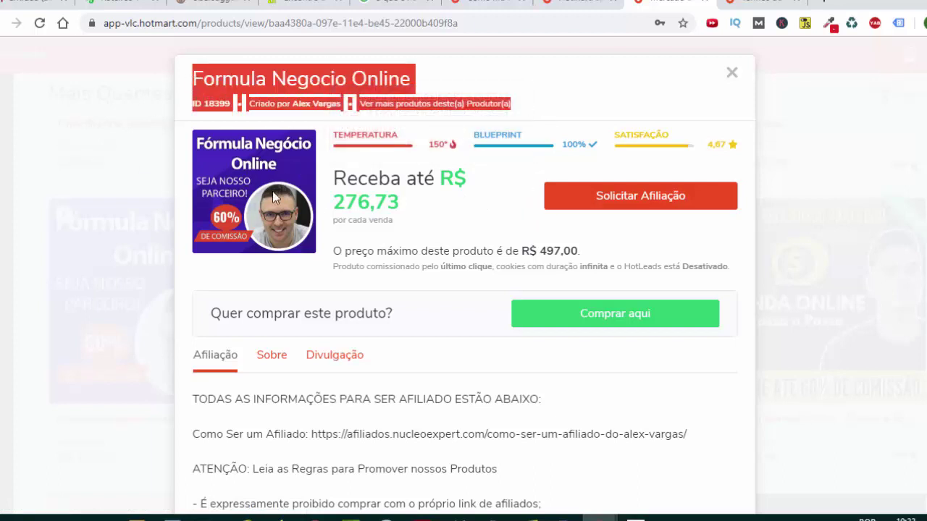
{"action": "left_click", "coordinate": [434, 79]}
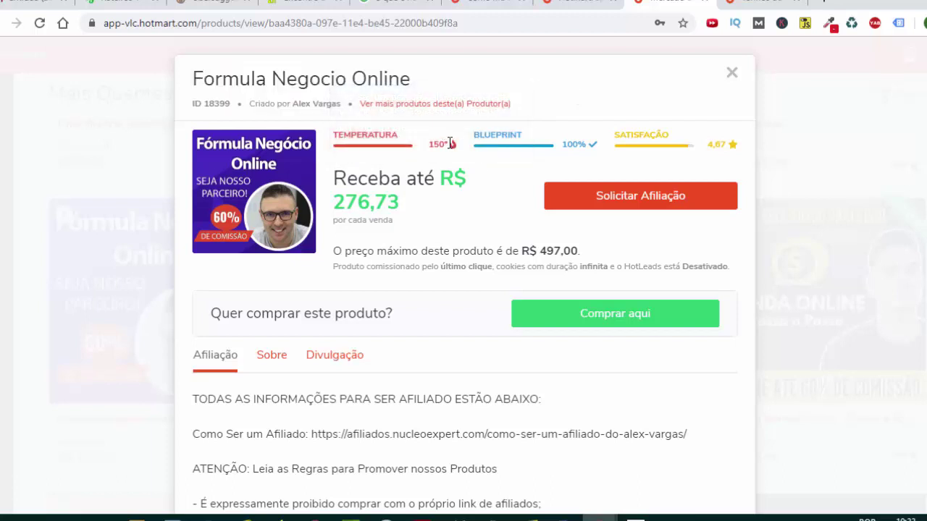
- Examine the Temperatura, Blueprint and Satisfação ratings of Formula Negocio Online
{"action": "left_click_drag", "start_coordinate": [335, 151], "coordinate": [327, 136]}
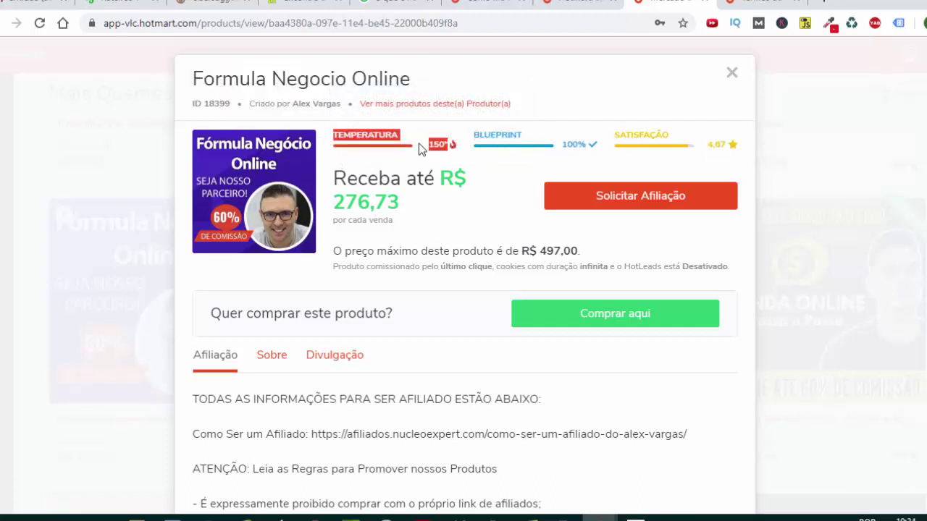
{"action": "left_click_drag", "start_coordinate": [475, 132], "coordinate": [560, 147]}
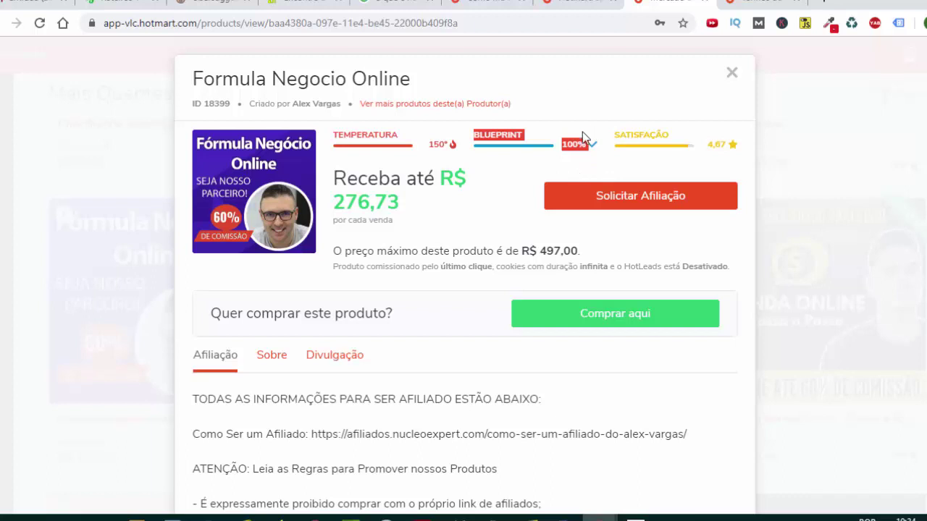
{"action": "mouse_move", "coordinate": [554, 170]}
{"action": "left_click", "coordinate": [563, 119]}
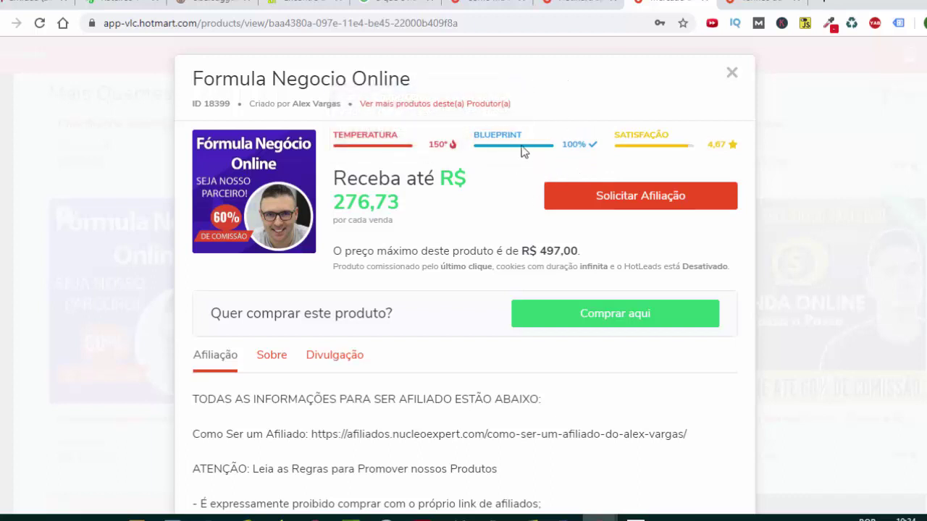
{"action": "left_click_drag", "start_coordinate": [475, 133], "coordinate": [581, 151]}
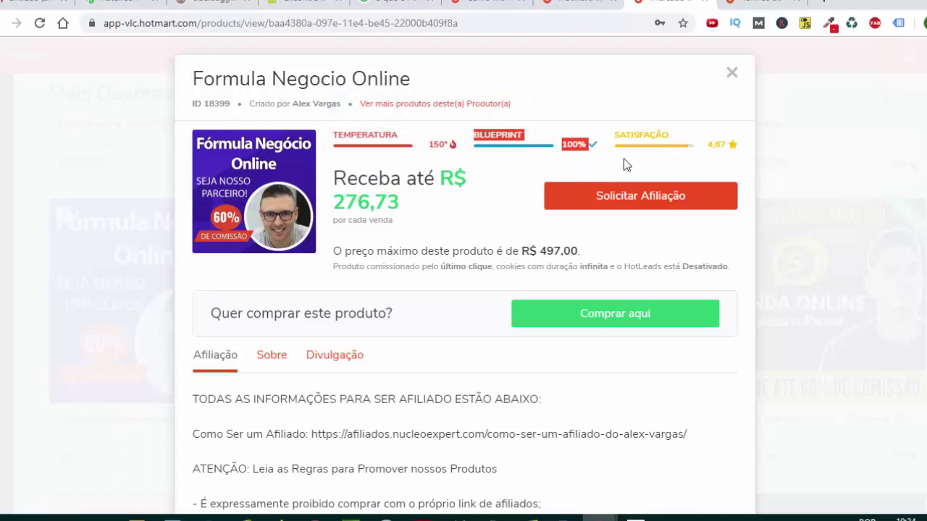
{"action": "left_click", "coordinate": [635, 95]}
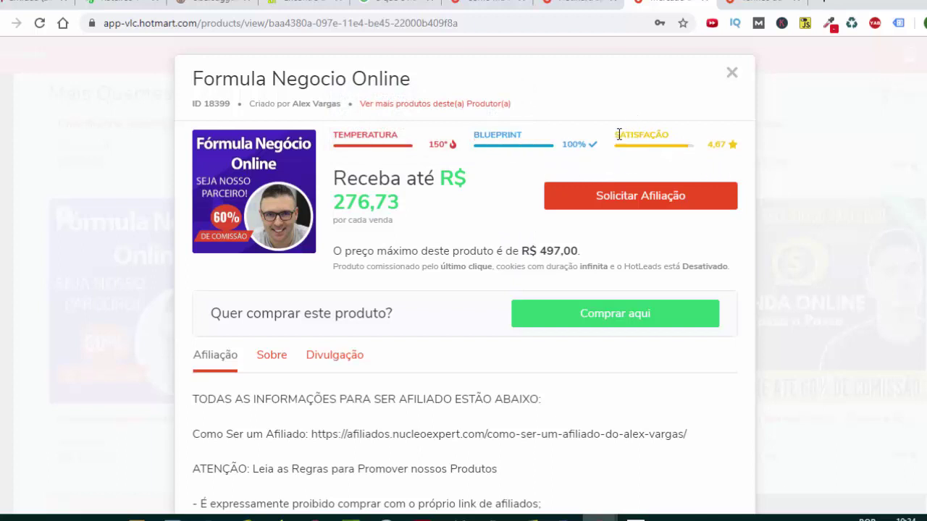
{"action": "left_click_drag", "start_coordinate": [619, 135], "coordinate": [730, 155]}
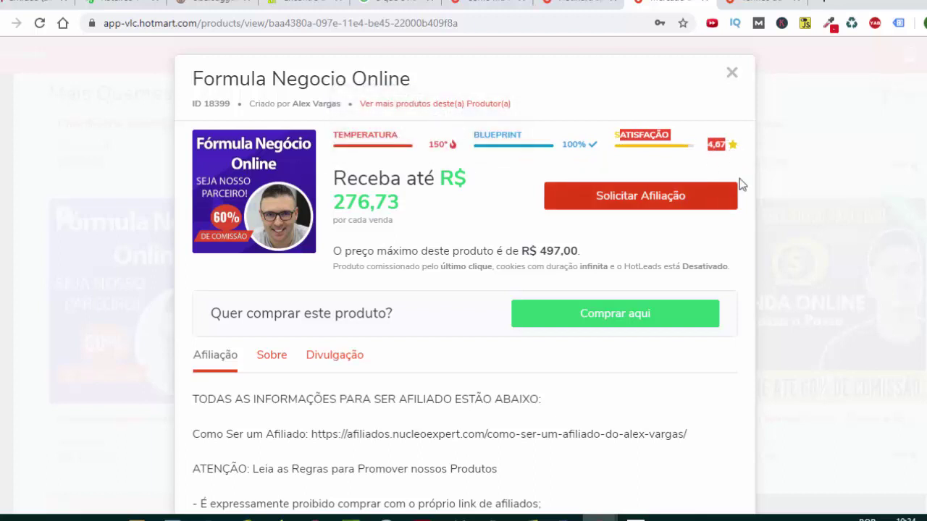
- Check the product's maximum price and the commission paid for each sale
{"action": "left_click_drag", "start_coordinate": [335, 252], "coordinate": [589, 251]}
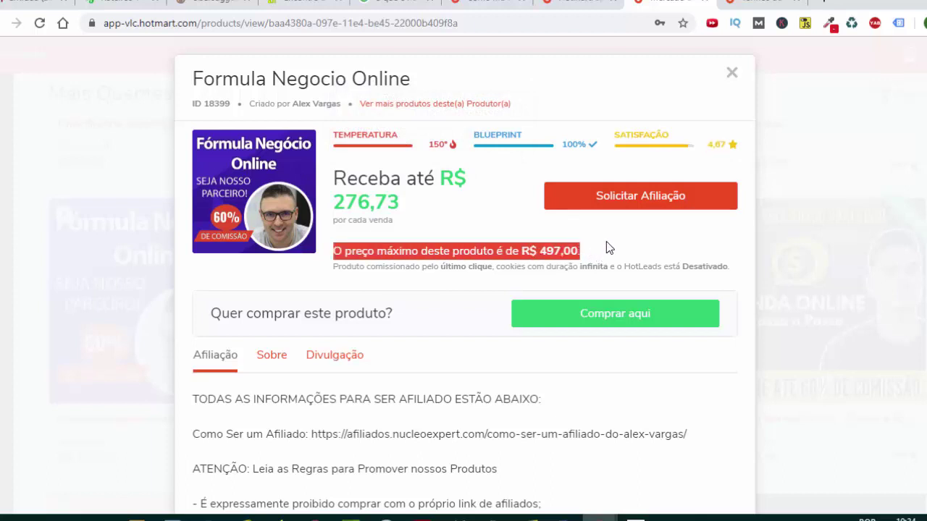
{"action": "left_click_drag", "start_coordinate": [334, 178], "coordinate": [467, 180]}
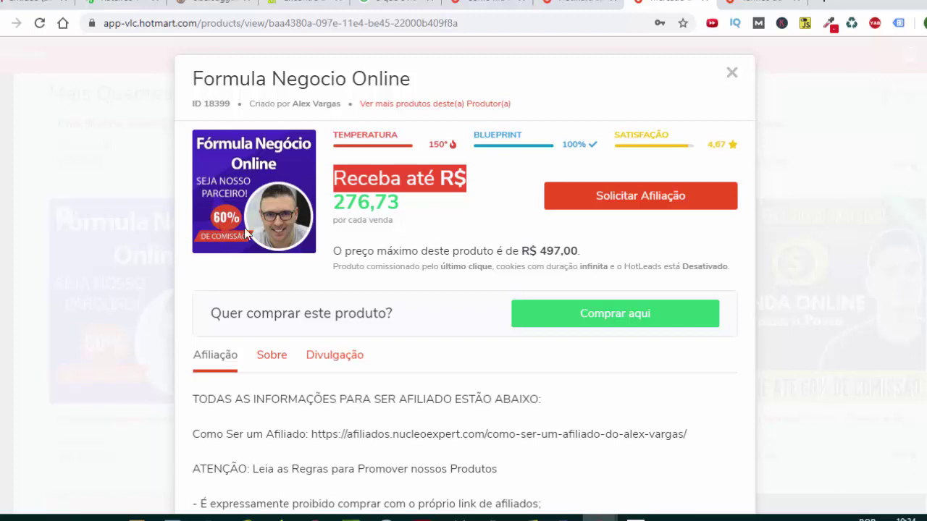
{"action": "mouse_move", "coordinate": [394, 204]}
{"action": "left_click_drag", "start_coordinate": [393, 204], "coordinate": [332, 203]}
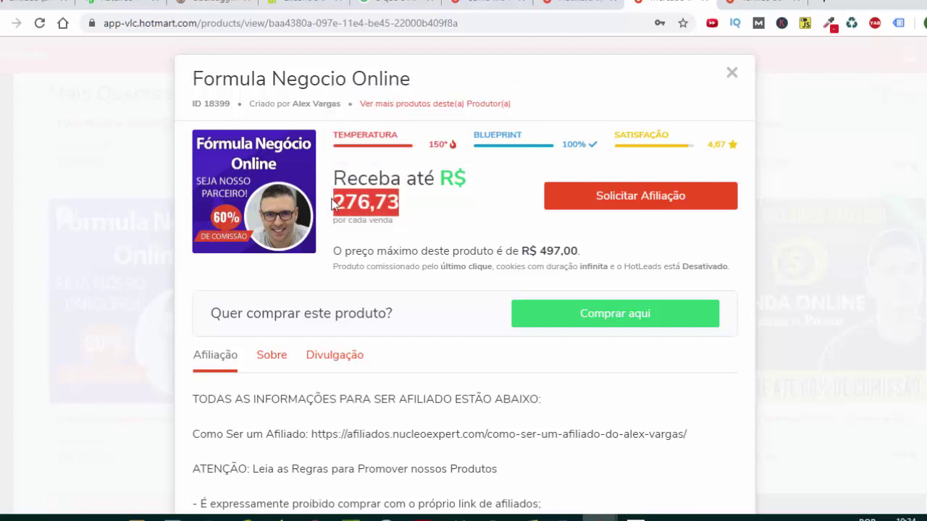
{"action": "left_click", "coordinate": [449, 201]}
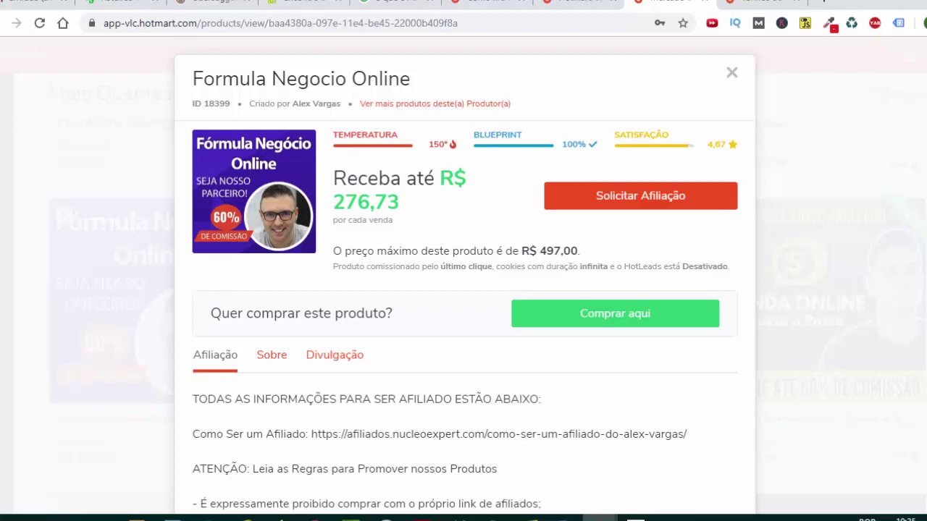
- Request affiliation to Formula Negocio Online and check the status of the request
{"action": "scroll", "coordinate": [463, 289], "scroll_direction": "down", "scroll_amount": 3}
{"action": "scroll", "coordinate": [464, 290], "scroll_direction": "up", "scroll_amount": 2}
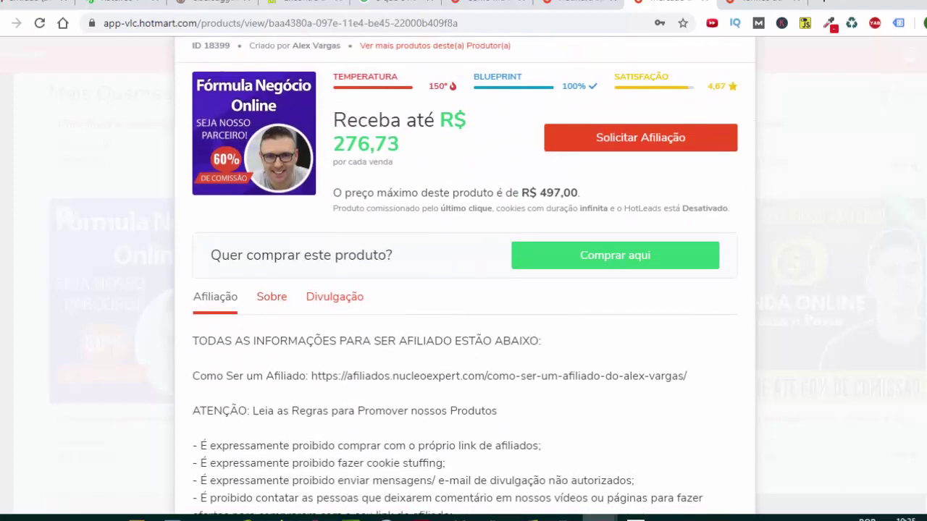
{"action": "scroll", "coordinate": [484, 304], "scroll_direction": "up", "scroll_amount": 1}
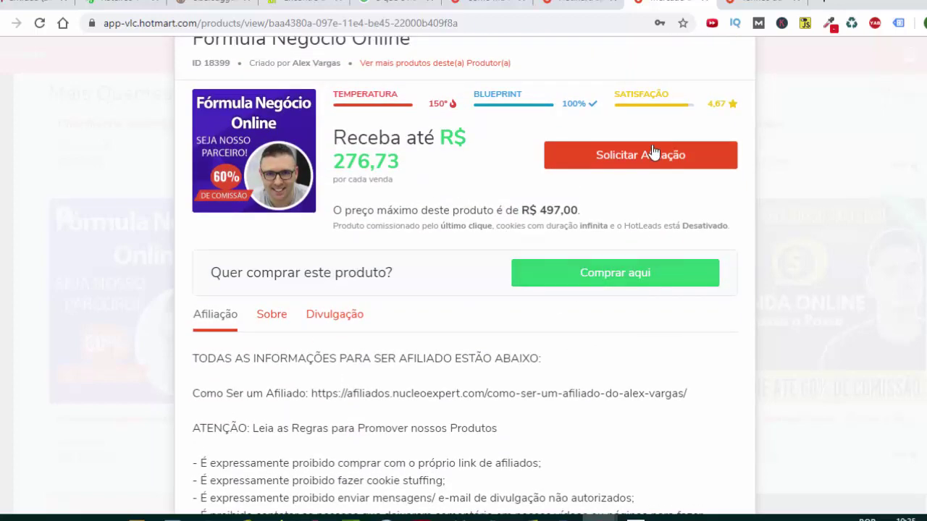
{"action": "scroll", "coordinate": [793, 163], "scroll_direction": "up", "scroll_amount": 1}
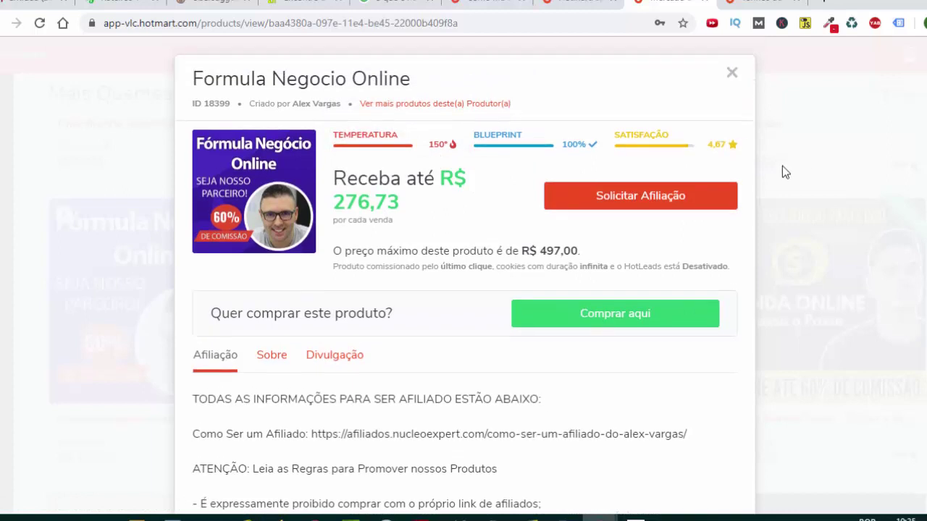
{"action": "left_click", "coordinate": [637, 202]}
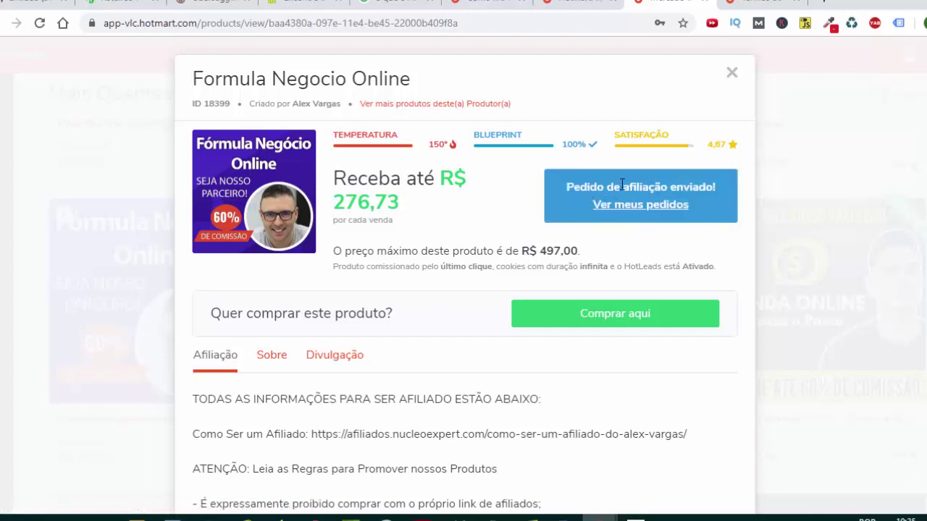
{"action": "left_click_drag", "start_coordinate": [621, 186], "coordinate": [724, 225]}
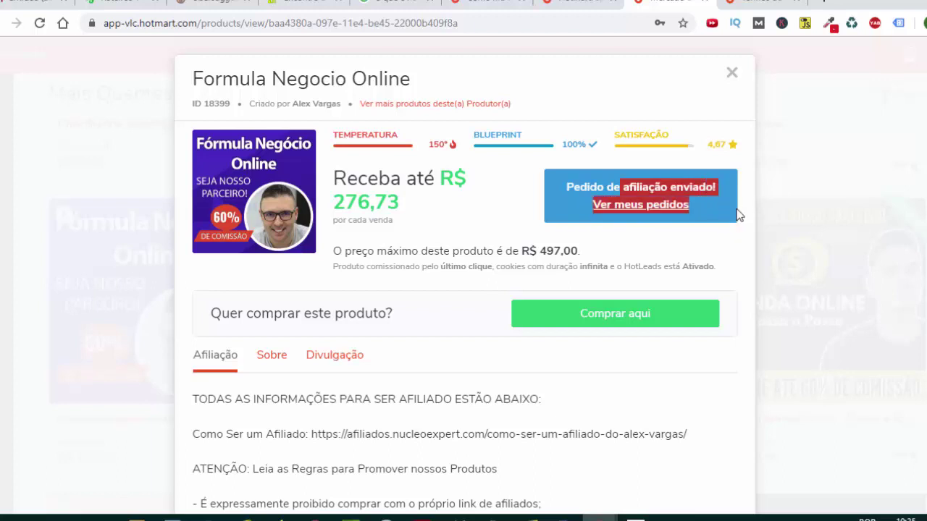
{"action": "left_click", "coordinate": [740, 213]}
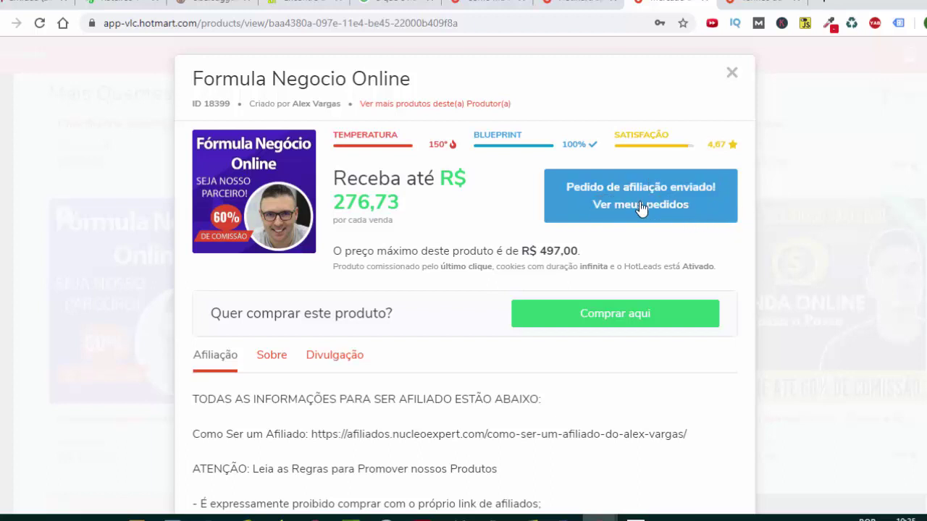
- Read the Afiliação rules and the Sobre description of Formula Negocio Online
{"action": "scroll", "coordinate": [708, 213], "scroll_direction": "down", "scroll_amount": 2}
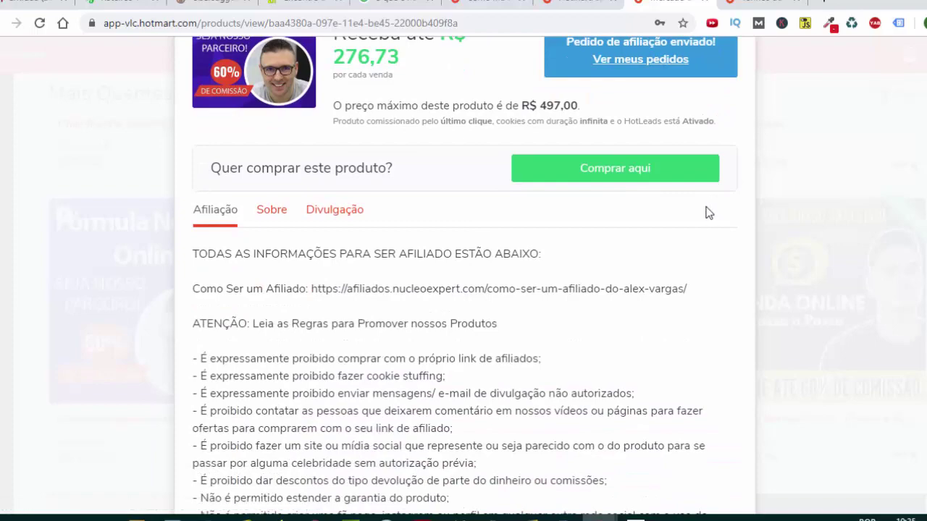
{"action": "scroll", "coordinate": [706, 213], "scroll_direction": "down", "scroll_amount": 7}
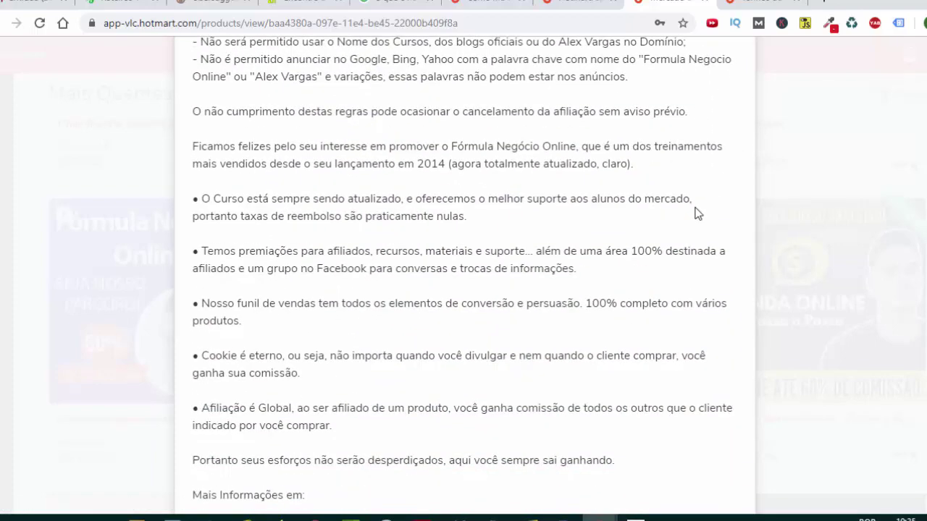
{"action": "scroll", "coordinate": [697, 212], "scroll_direction": "up", "scroll_amount": 8}
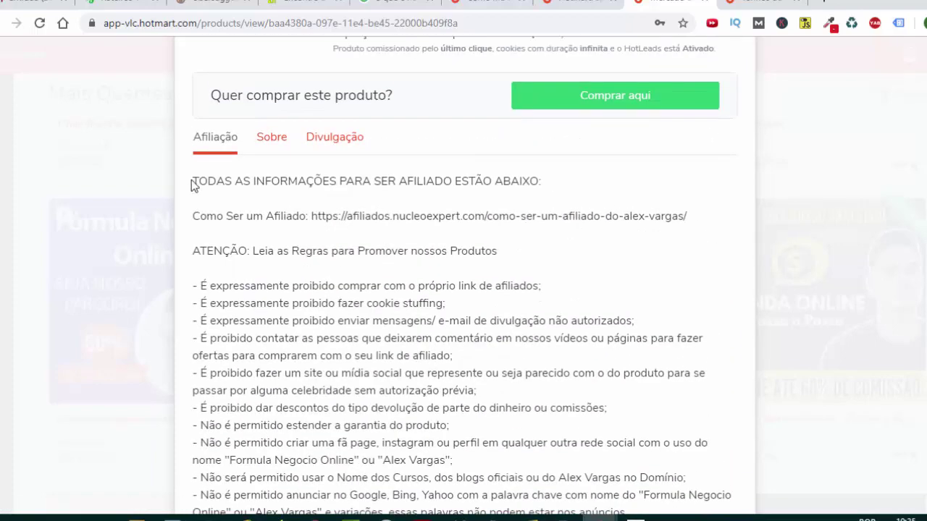
{"action": "key", "text": "ctrl+t"}
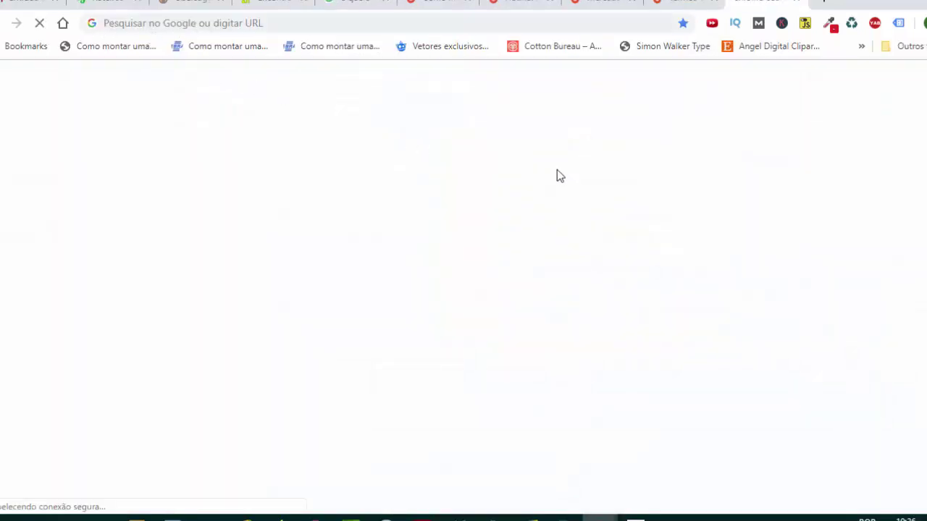
{"action": "key", "text": "ctrl+w"}
{"action": "scroll", "coordinate": [313, 290], "scroll_direction": "down", "scroll_amount": 5}
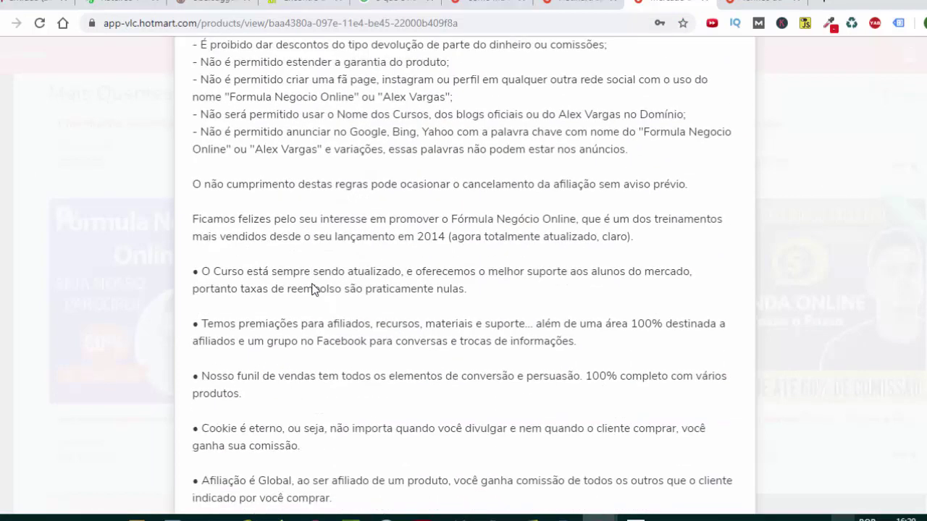
{"action": "scroll", "coordinate": [312, 290], "scroll_direction": "up", "scroll_amount": 3}
{"action": "key", "text": "ctrl+shift+t"}
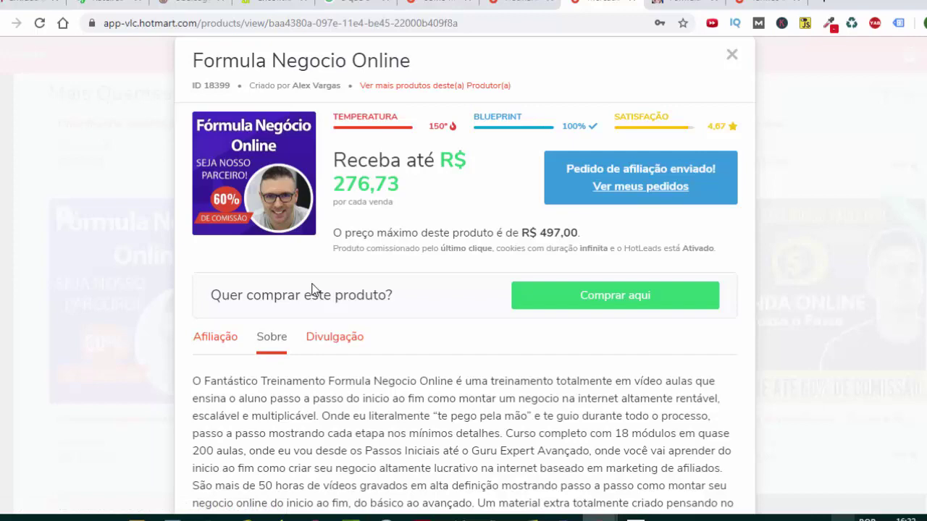
- Close the product details and set the market's Tipo de Afiliação filter to Afiliação com 1 clique
{"action": "key", "text": "Escape"}
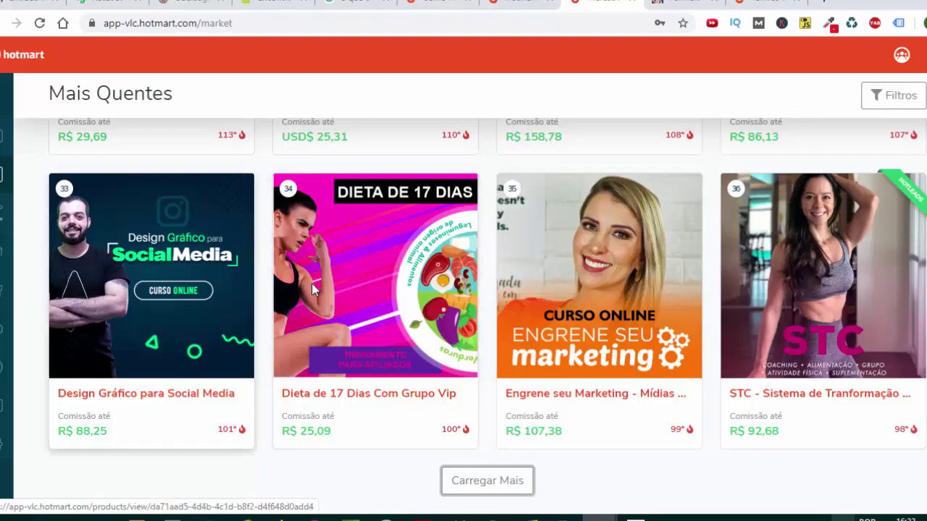
{"action": "scroll", "coordinate": [312, 289], "scroll_direction": "up", "scroll_amount": 5}
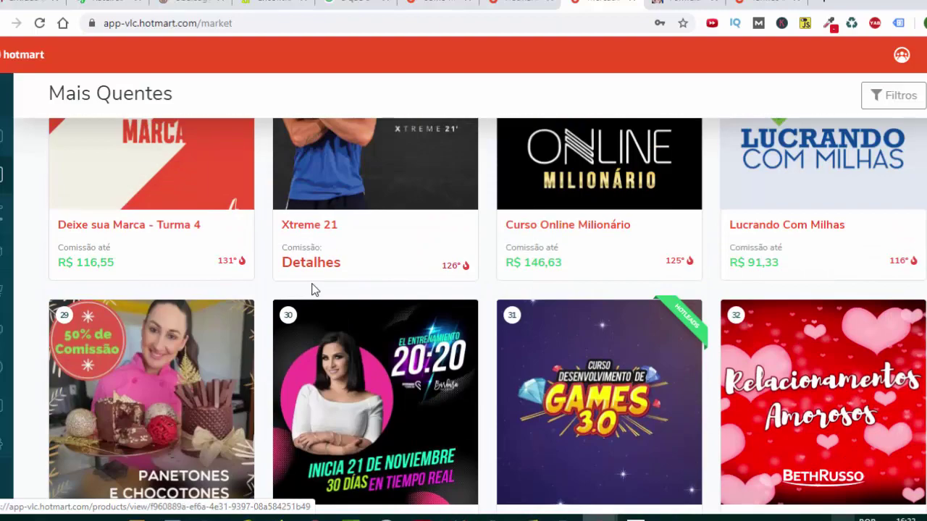
{"action": "scroll", "coordinate": [313, 288], "scroll_direction": "up", "scroll_amount": 20}
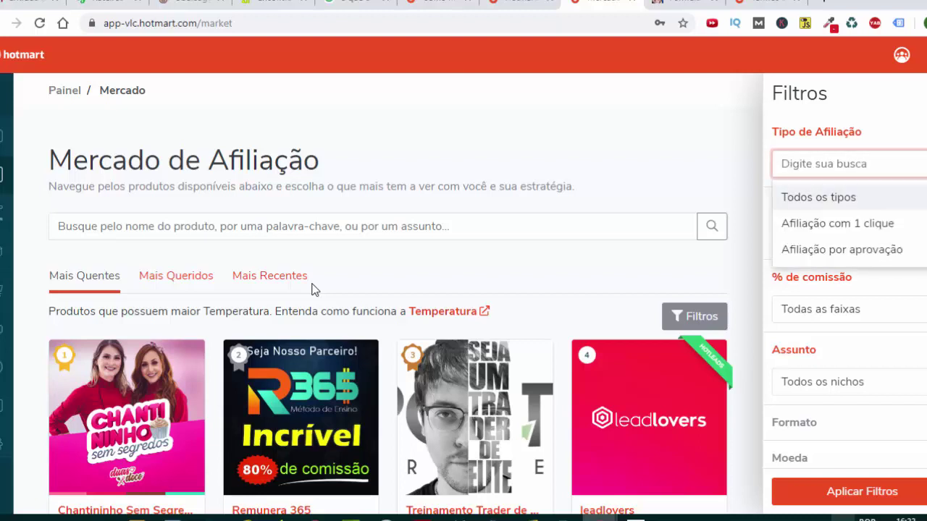
{"action": "key", "text": "Down"}
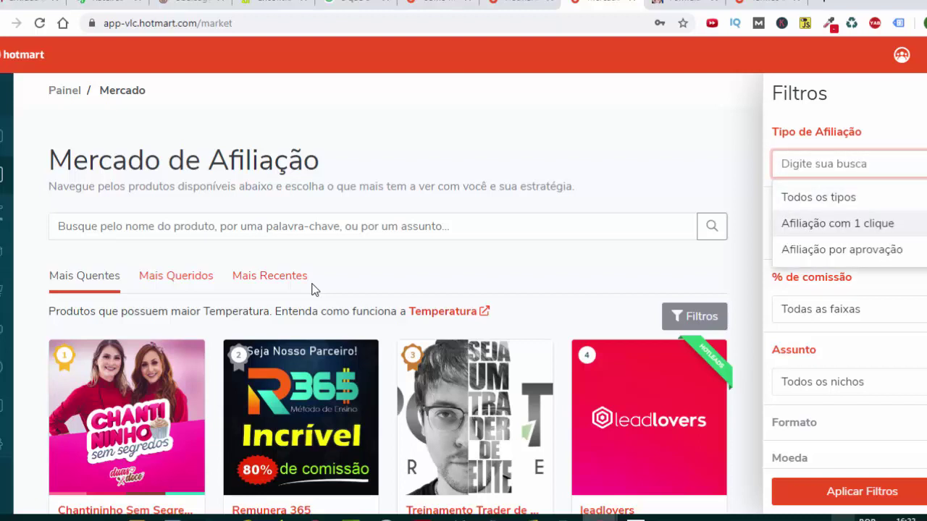
{"action": "key", "text": "Down"}
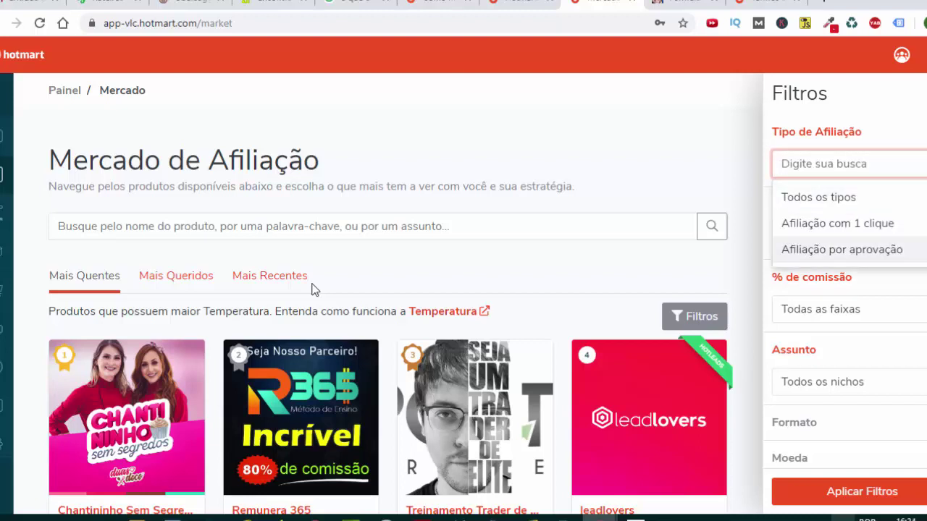
{"action": "key", "text": "Down"}
{"action": "key", "text": "Down"}
{"action": "key", "text": "Return"}
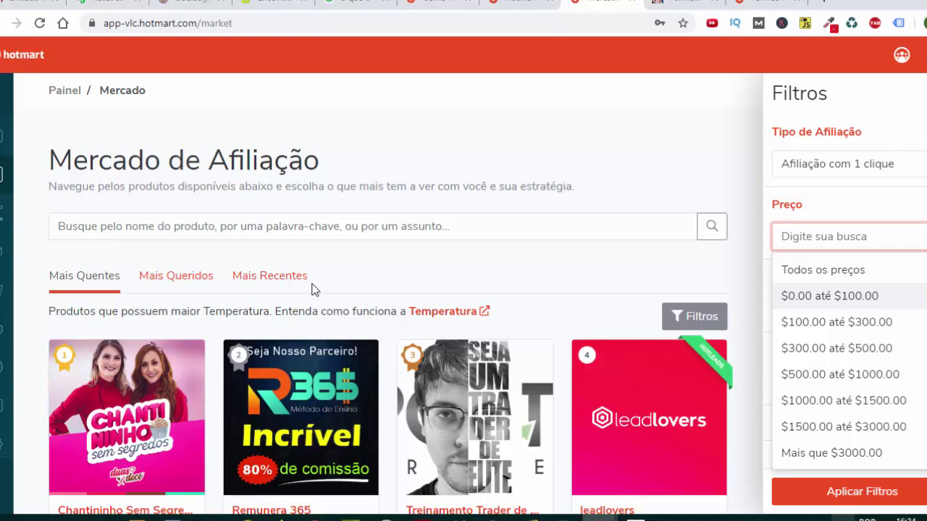
- Examine the price ranges offered by the Preço filter
{"action": "key", "text": "Down"}
{"action": "key", "text": "Up"}
{"action": "key", "text": "Down"}
{"action": "key", "text": "Down"}
{"action": "key", "text": "Up"}
{"action": "key", "text": "Down"}
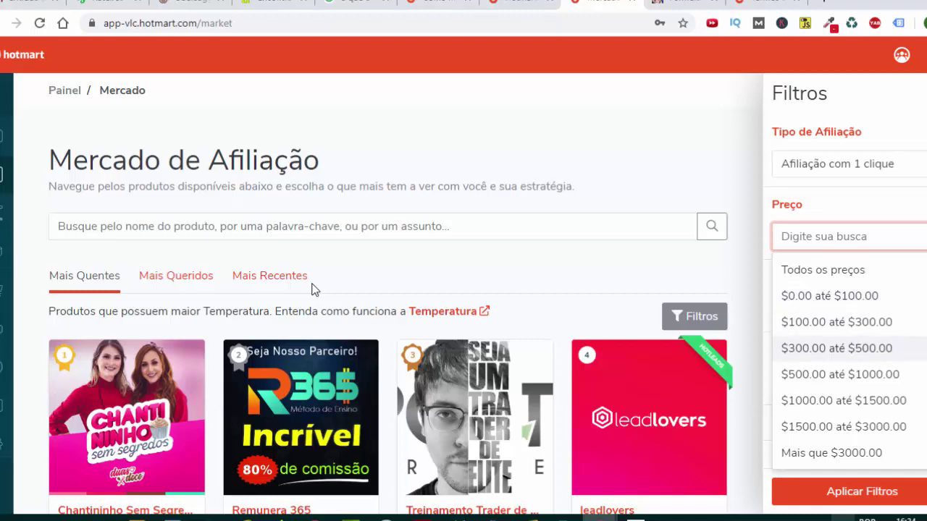
{"action": "key", "text": "Up"}
{"action": "key", "text": "Down"}
{"action": "key", "text": "Up"}
{"action": "key", "text": "Up"}
{"action": "key", "text": "Down"}
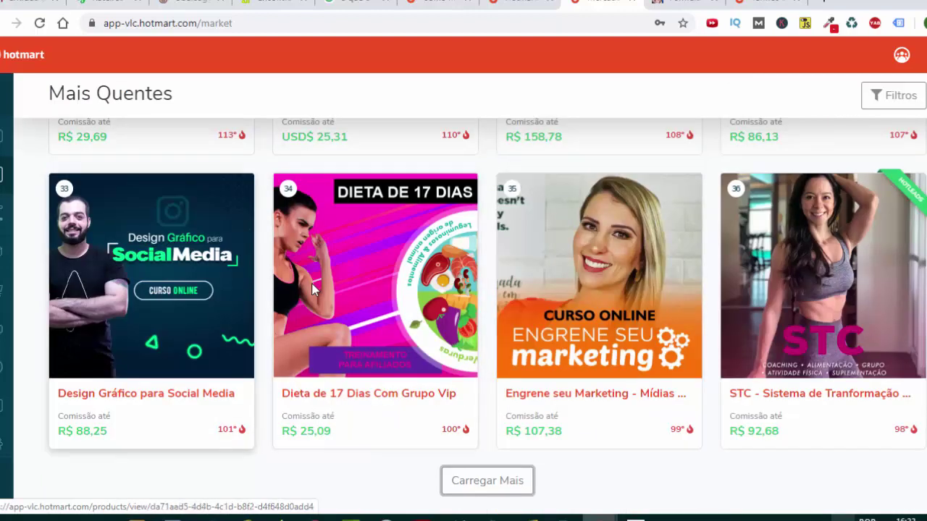
- Return to the start of the Mais Quentes products and set the Tipo de Afiliação filter to Afiliação com 1 clique
{"action": "scroll", "coordinate": [312, 290], "scroll_direction": "up", "scroll_amount": 20}
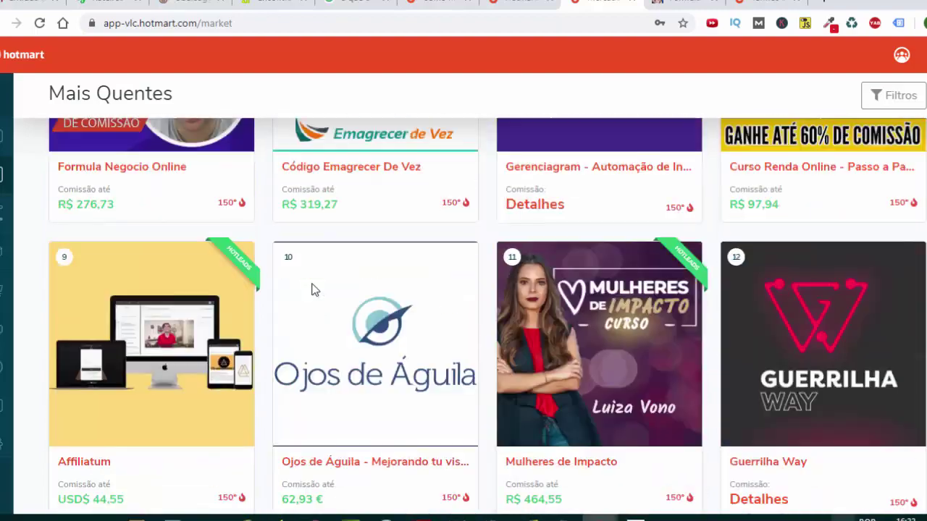
{"action": "scroll", "coordinate": [313, 290], "scroll_direction": "up", "scroll_amount": 10}
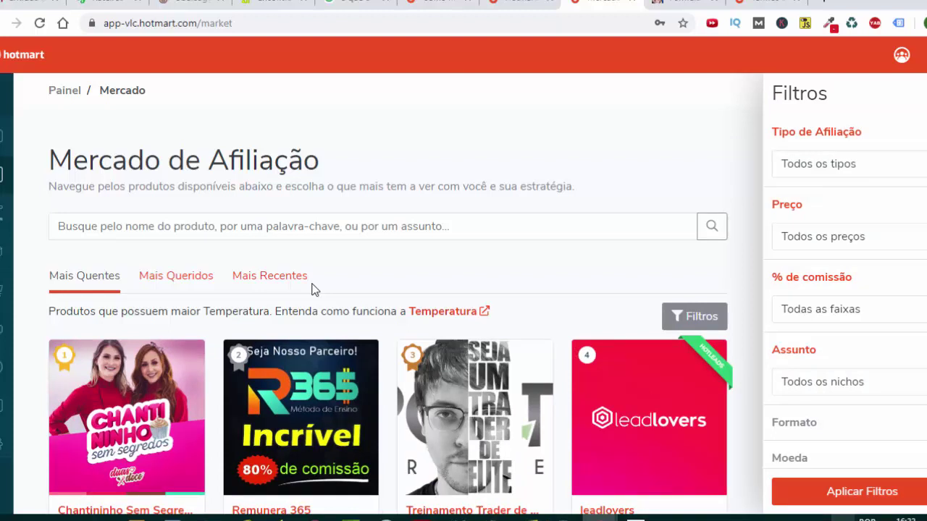
{"action": "key", "text": "Down"}
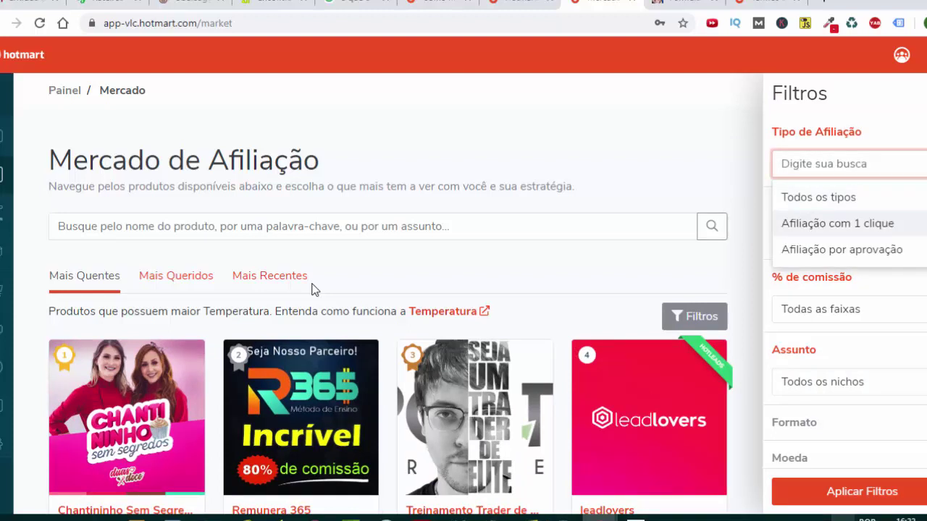
{"action": "key", "text": "Down"}
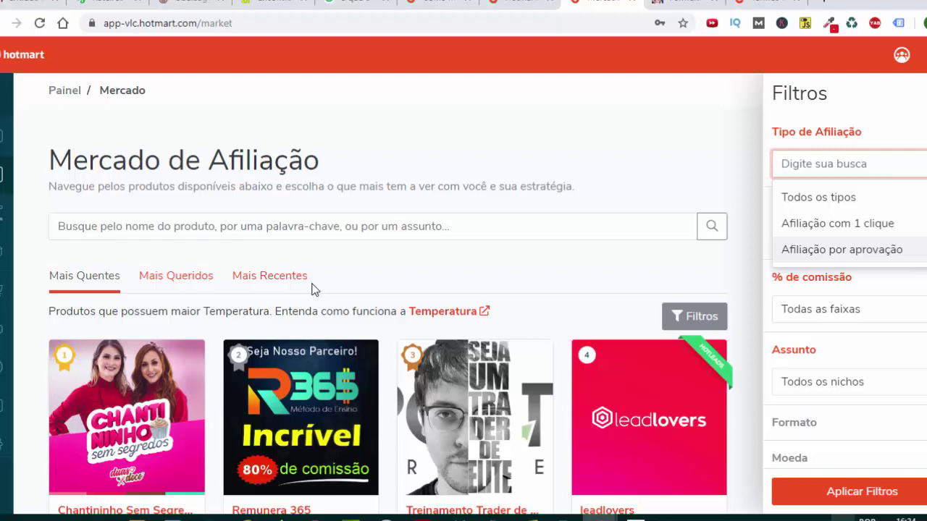
{"action": "key", "text": "Up"}
{"action": "key", "text": "Return"}
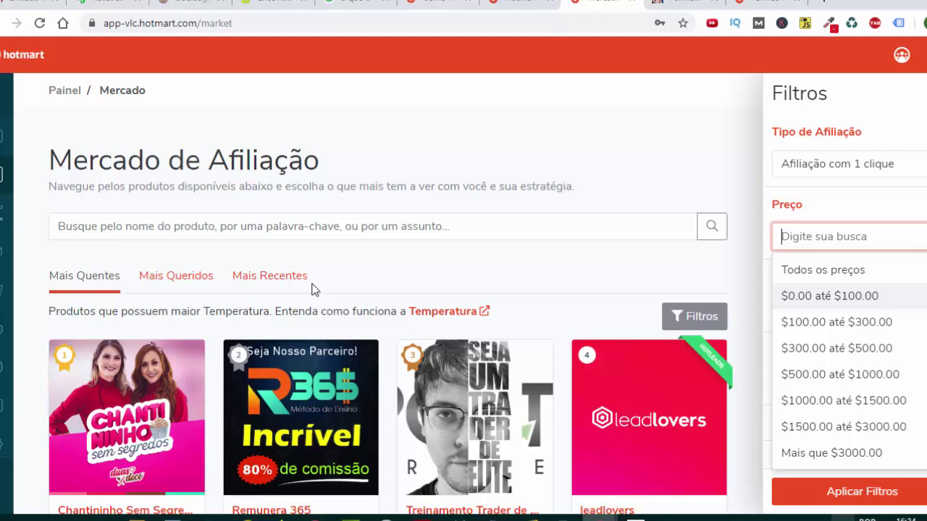
- Compare the Preço filter's ranges between $100.00 and $1500.00, and close the list without choosing one
{"action": "key", "text": "Down"}
{"action": "key", "text": "Down"}
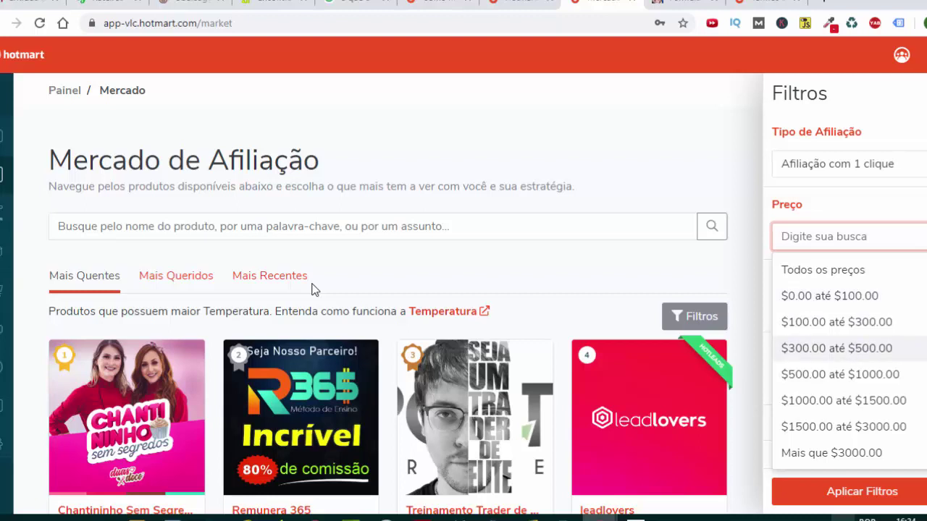
{"action": "key", "text": "Up"}
{"action": "key", "text": "Down"}
{"action": "key", "text": "Up"}
{"action": "key", "text": "Down"}
{"action": "key", "text": "Up"}
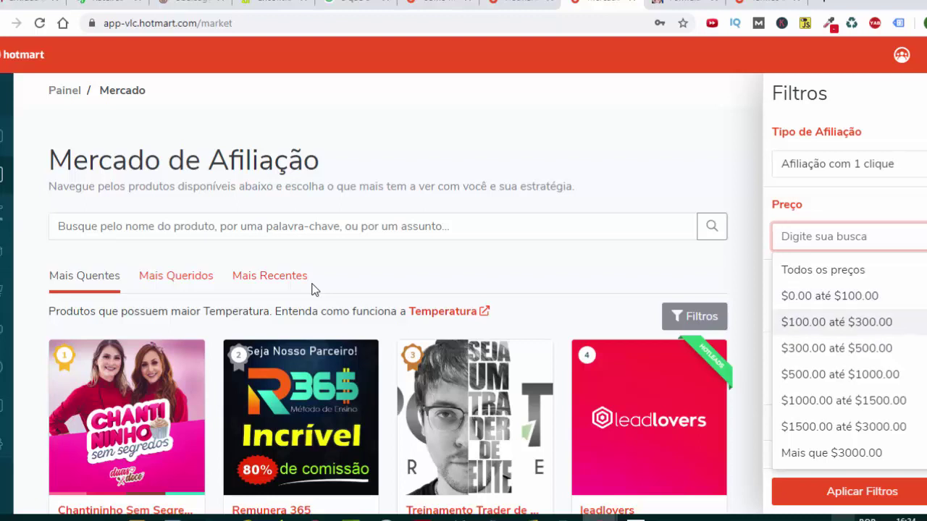
{"action": "key", "text": "Down"}
{"action": "key", "text": "Down"}
{"action": "key", "text": "Up"}
{"action": "key", "text": "Up"}
{"action": "key", "text": "Down"}
{"action": "key", "text": "Down"}
{"action": "key", "text": "Down"}
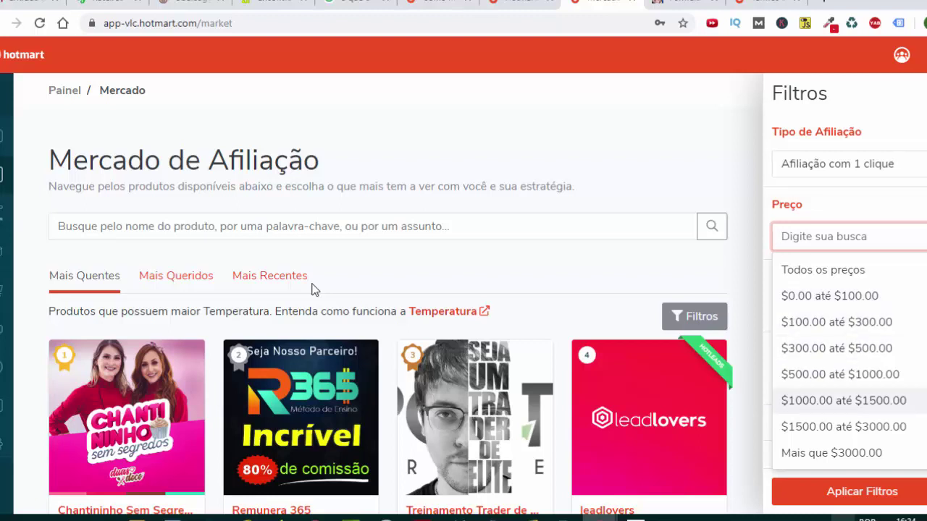
{"action": "key", "text": "Up"}
{"action": "key", "text": "Down"}
{"action": "key", "text": "Up"}
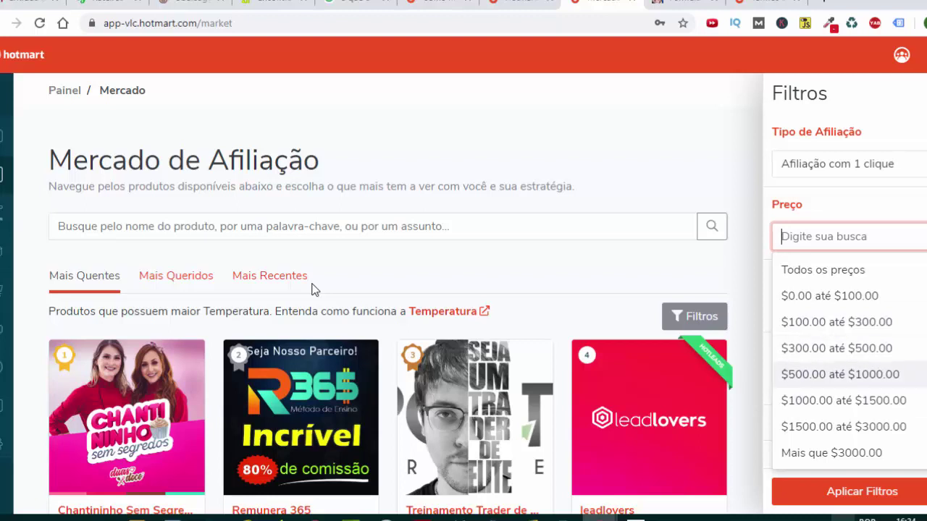
{"action": "key", "text": "Down"}
{"action": "key", "text": "Up"}
{"action": "key", "text": "Up"}
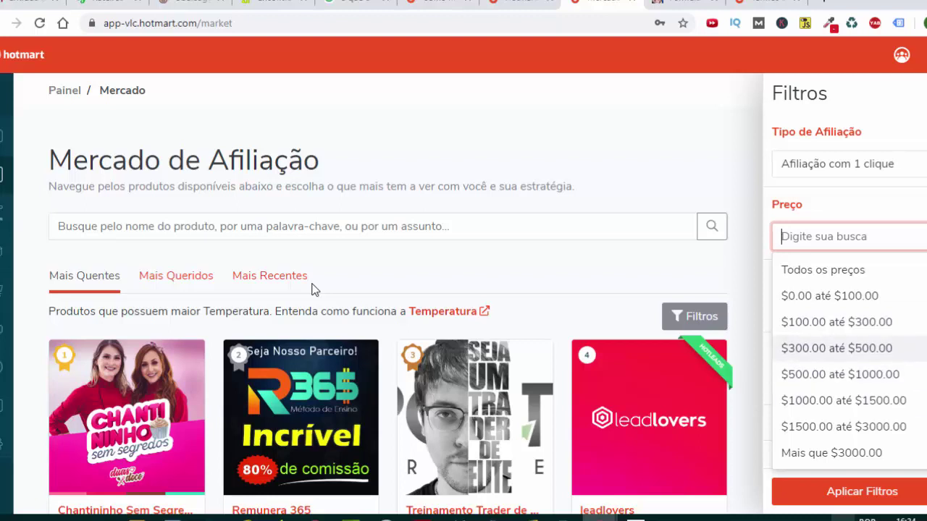
{"action": "key", "text": "Down"}
{"action": "key", "text": "Up"}
{"action": "key", "text": "Down"}
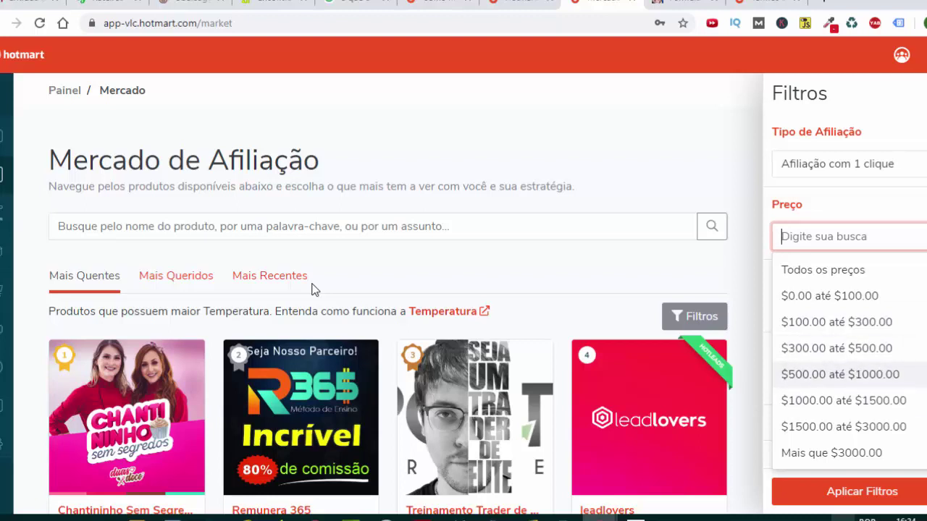
{"action": "key", "text": "Down"}
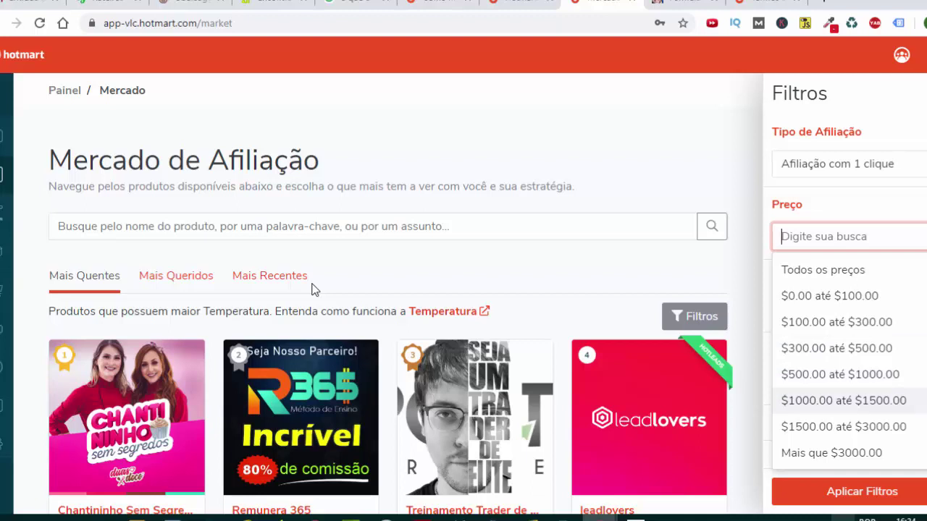
{"action": "key", "text": "Up"}
{"action": "key", "text": "Down"}
{"action": "key", "text": "Up"}
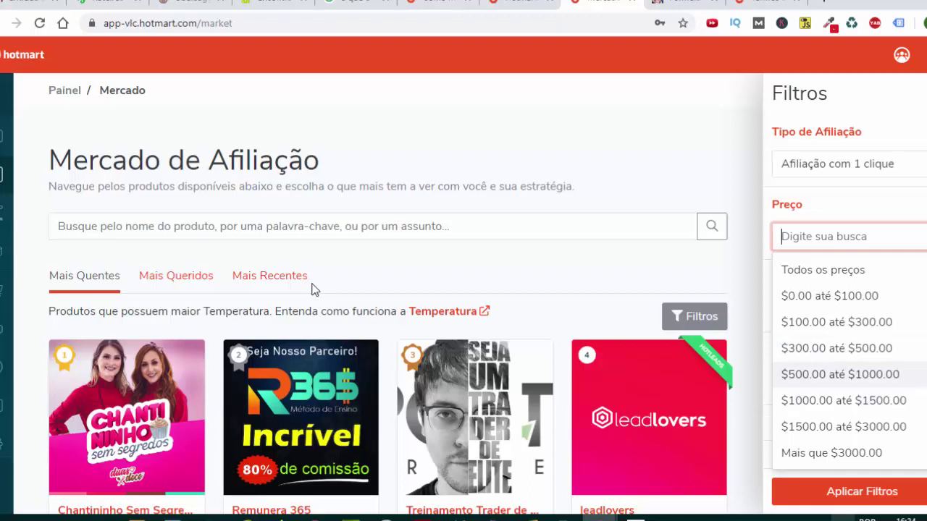
{"action": "key", "text": "Down"}
{"action": "key", "text": "Up"}
{"action": "key", "text": "Down"}
{"action": "key", "text": "Up"}
{"action": "key", "text": "Down"}
{"action": "key", "text": "Down"}
{"action": "key", "text": "Up"}
{"action": "key", "text": "Up"}
{"action": "left_click", "coordinate": [315, 290]}
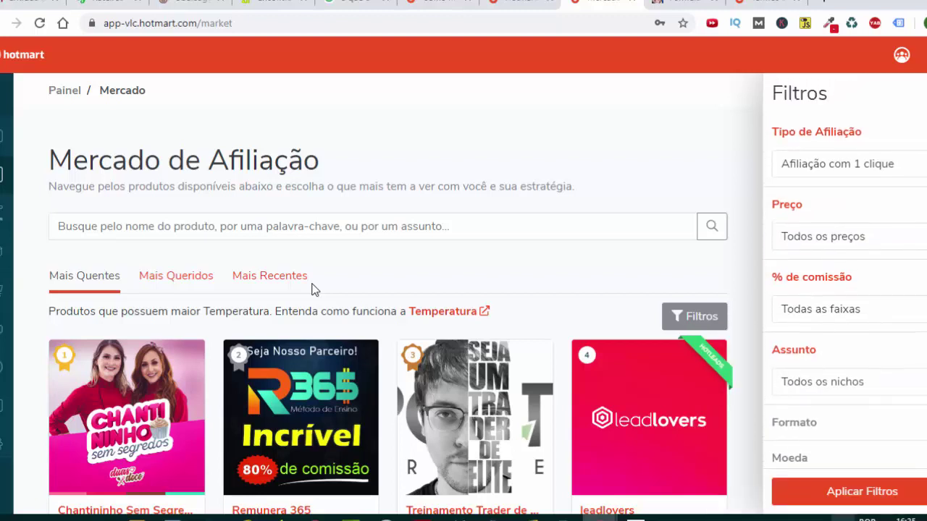
- Choose Todos os preços in the Preço filter and collapse that filter section
{"action": "key", "text": "Down"}
{"action": "key", "text": "Down"}
{"action": "key", "text": "Down"}
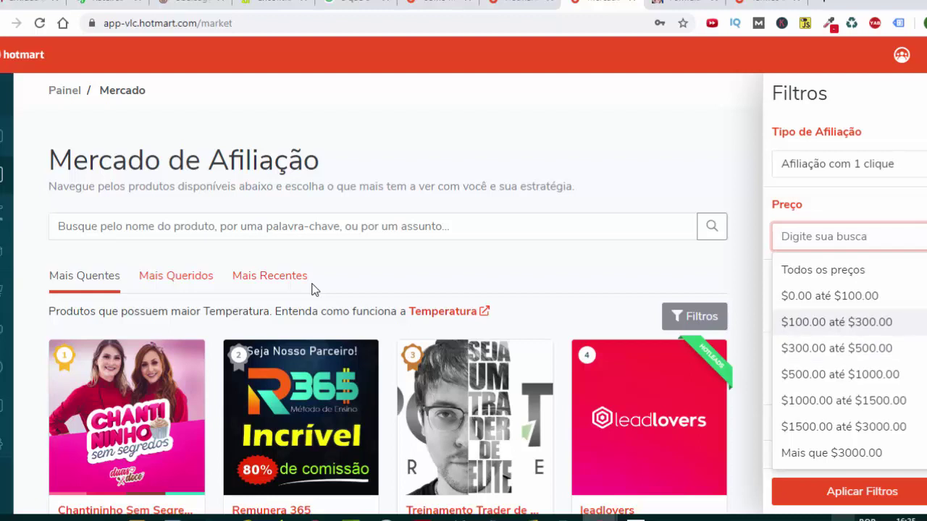
{"action": "key", "text": "Up"}
{"action": "key", "text": "Up"}
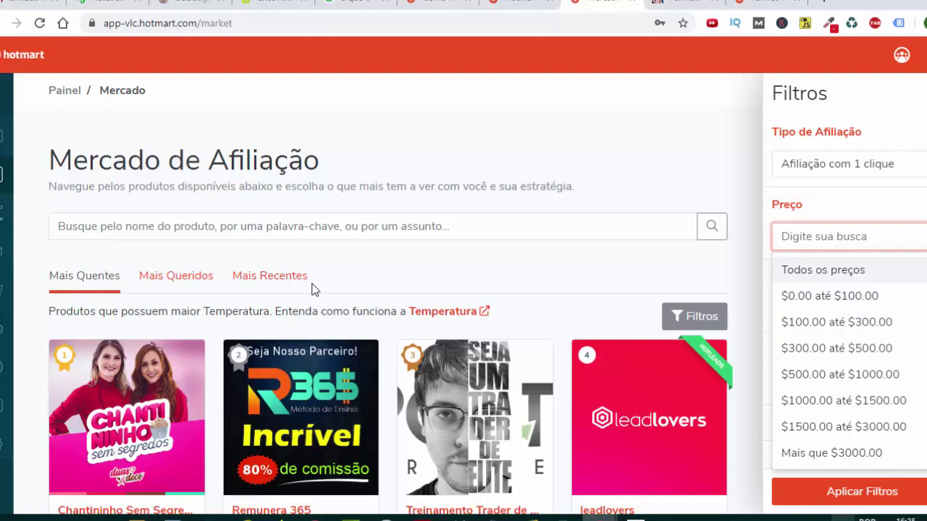
{"action": "key", "text": "Return"}
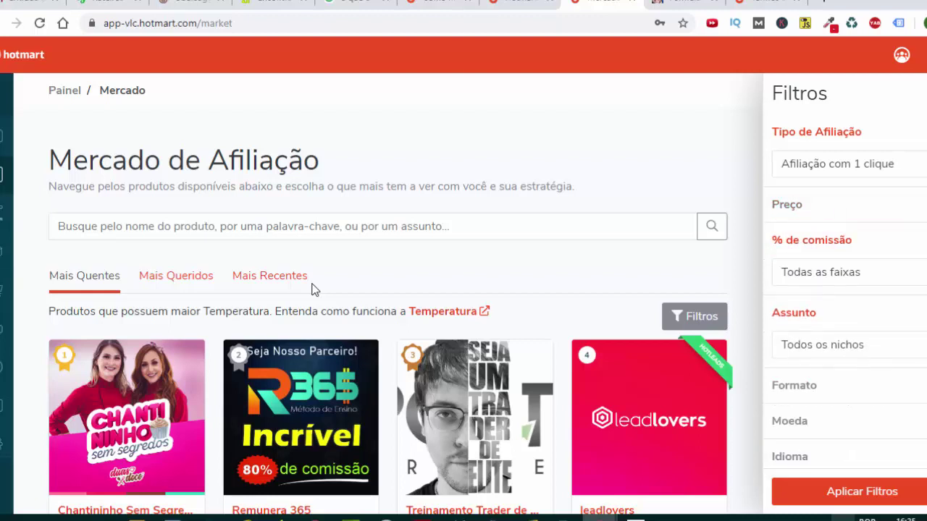
- Set the % de comissão filter to 40% até 60%
{"action": "key", "text": "Tab"}
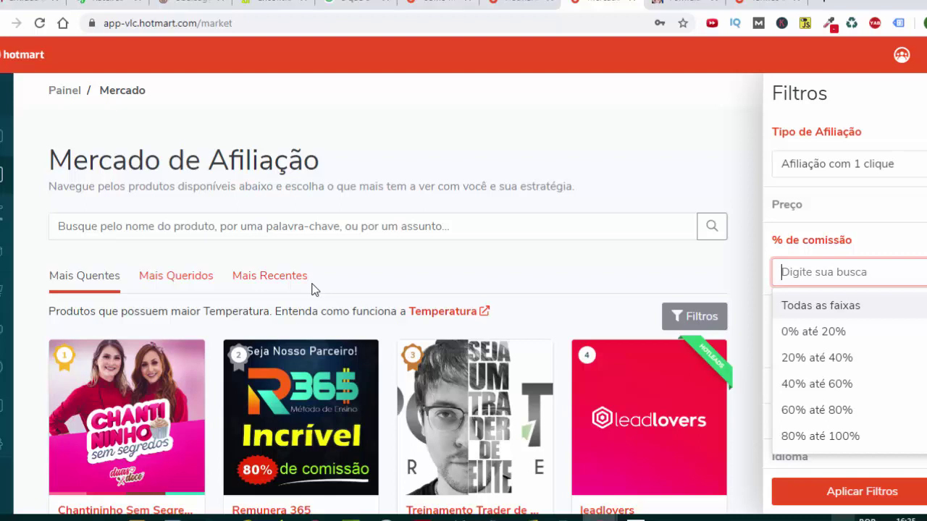
{"action": "key", "text": "Down"}
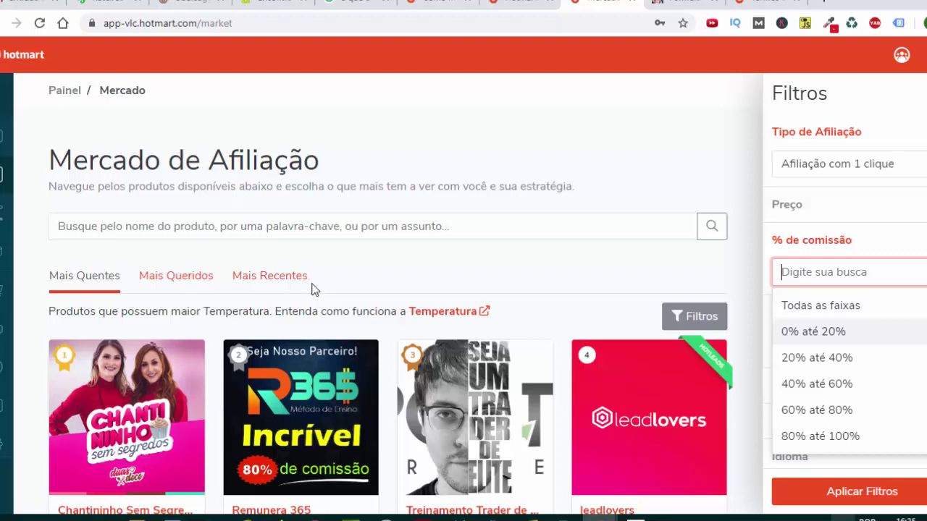
{"action": "key", "text": "Down"}
{"action": "key", "text": "Down"}
{"action": "key", "text": "Up"}
{"action": "key", "text": "Down"}
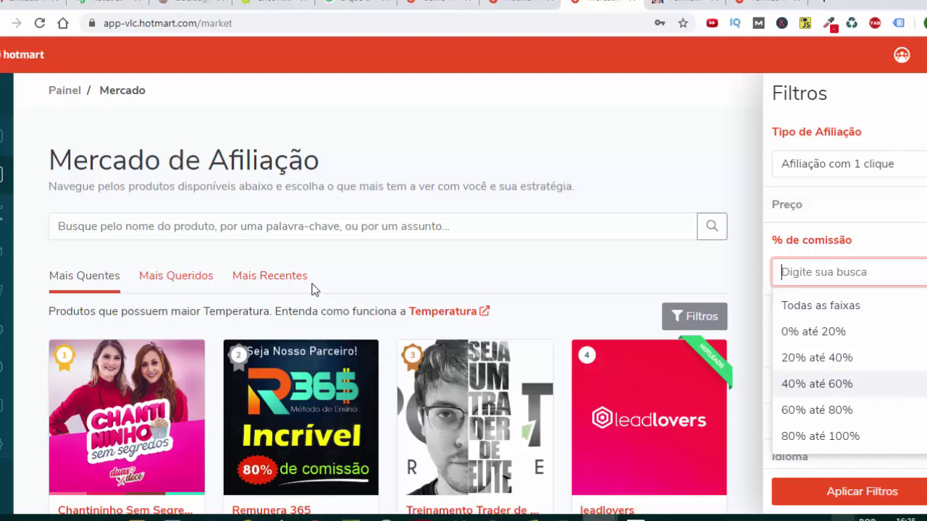
{"action": "key", "text": "Down"}
{"action": "key", "text": "Up"}
{"action": "key", "text": "Return"}
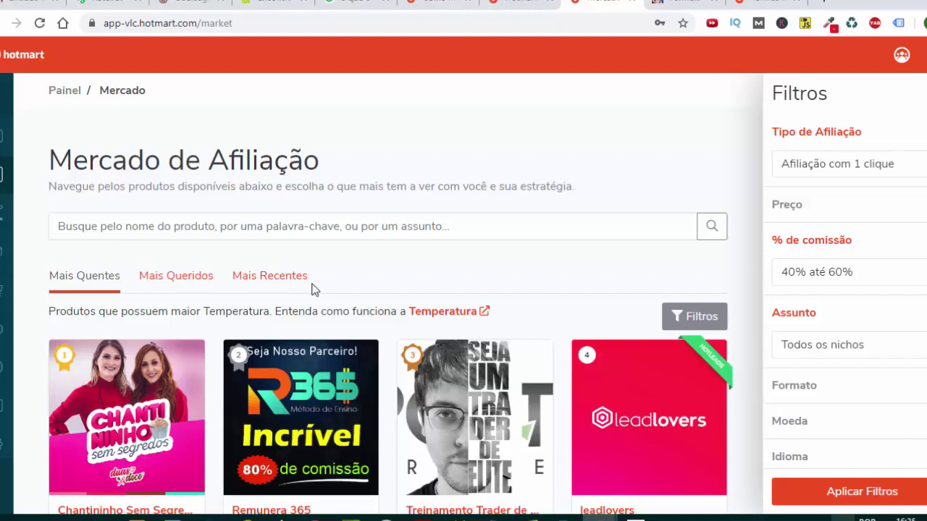
- Review the niches in the Assunto filter and keep Todos os nichos selected
{"action": "scroll", "coordinate": [312, 288], "scroll_direction": "down", "scroll_amount": 5}
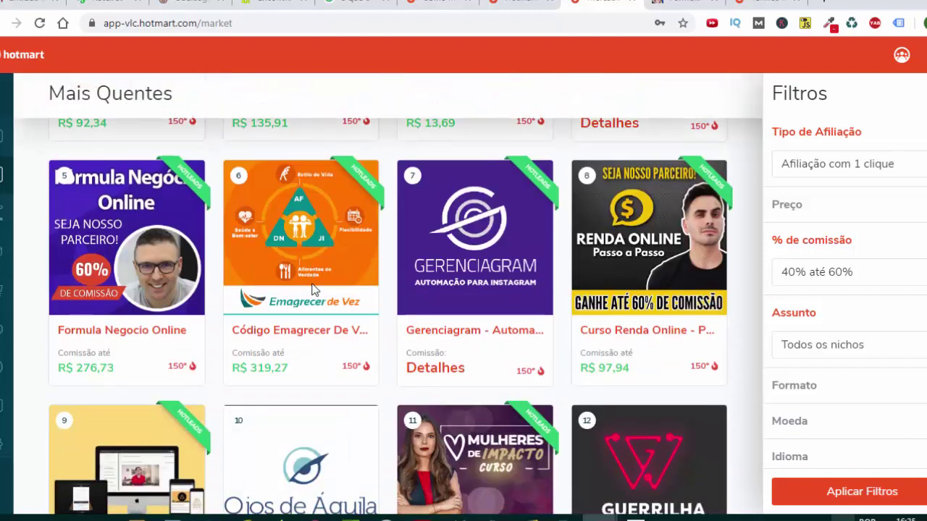
{"action": "scroll", "coordinate": [312, 288], "scroll_direction": "up", "scroll_amount": 5}
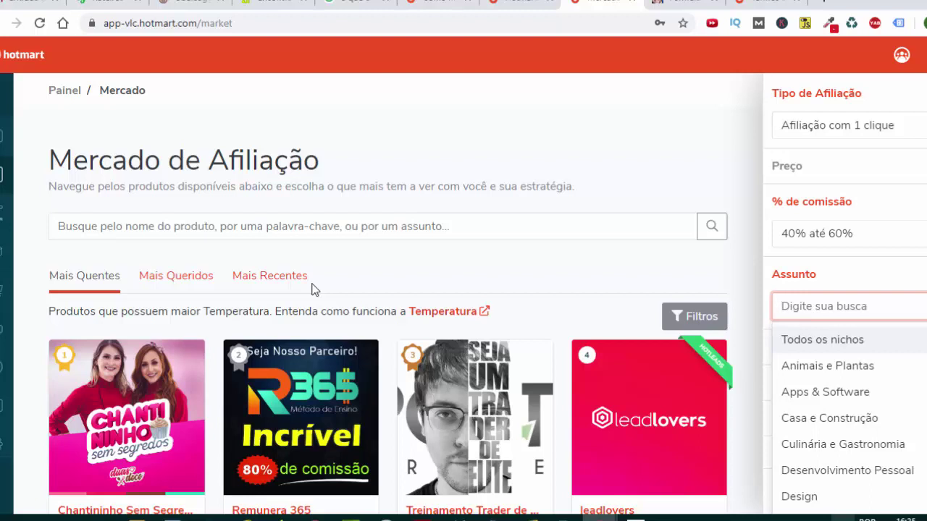
{"action": "key", "text": "Down"}
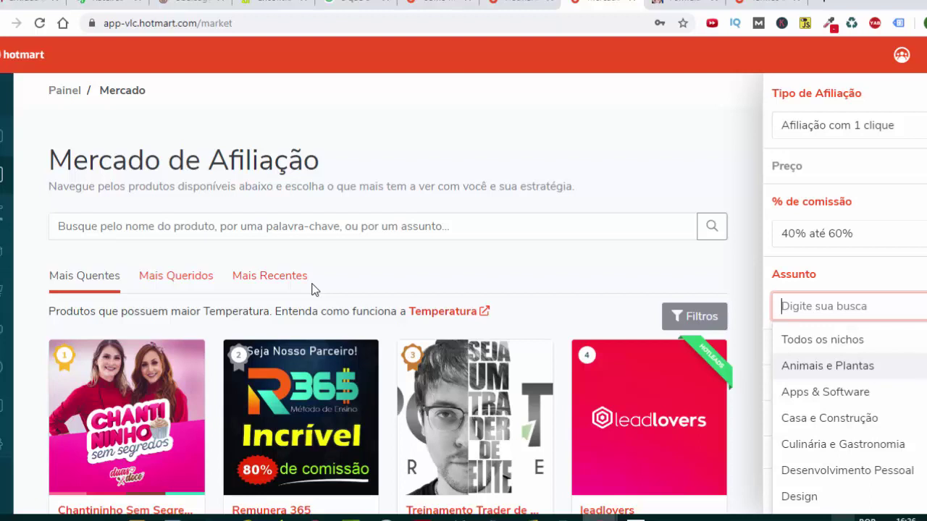
{"action": "key", "text": "Up"}
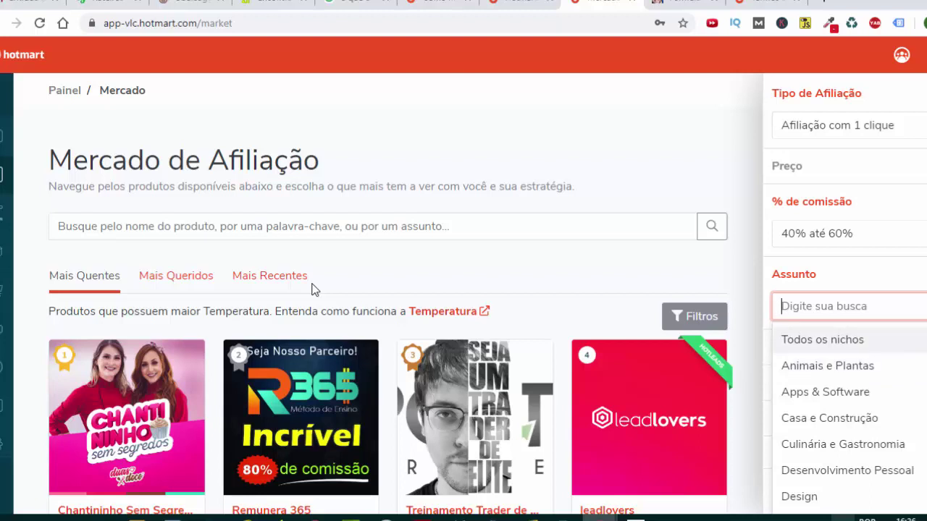
{"action": "key", "text": "Return"}
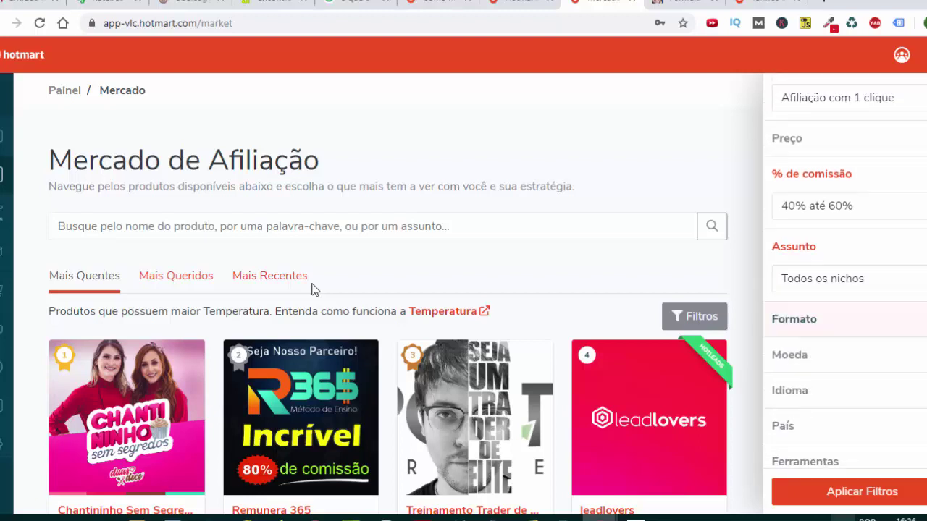
{"action": "key", "text": "Down"}
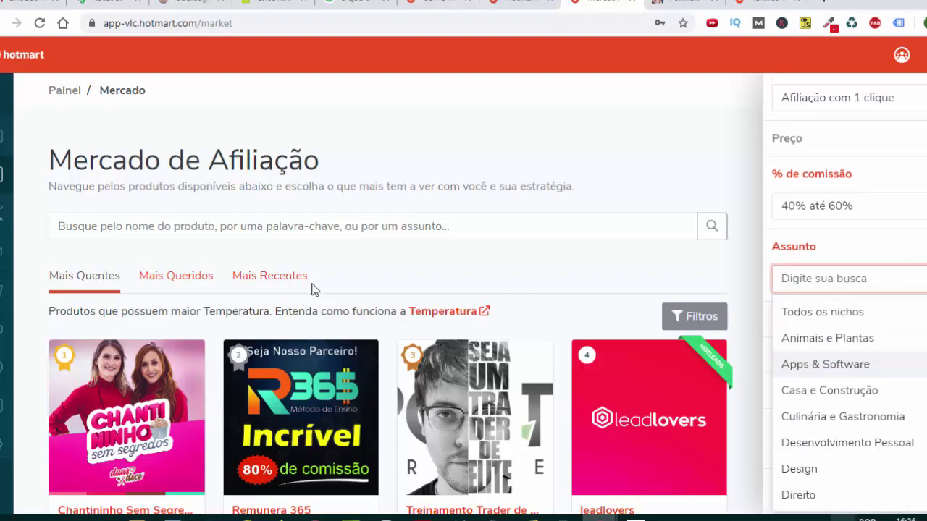
- Review the Formato filter's options from Cursos Online through eBooks and Ingressos para eventos to Screencasts, filmes, clipes
{"action": "scroll", "coordinate": [314, 288], "scroll_direction": "down", "scroll_amount": 2}
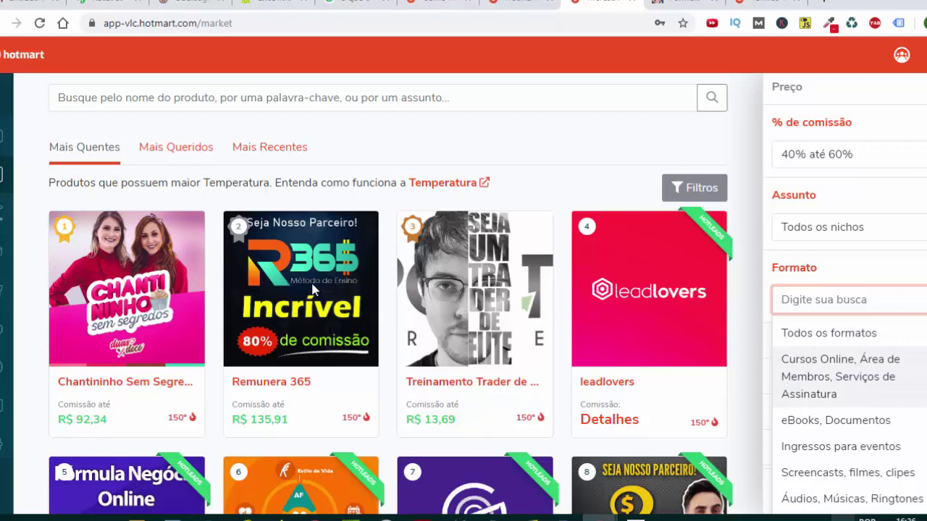
{"action": "key", "text": "Down"}
{"action": "key", "text": "Down"}
{"action": "key", "text": "Down"}
{"action": "key", "text": "Up"}
{"action": "key", "text": "Up"}
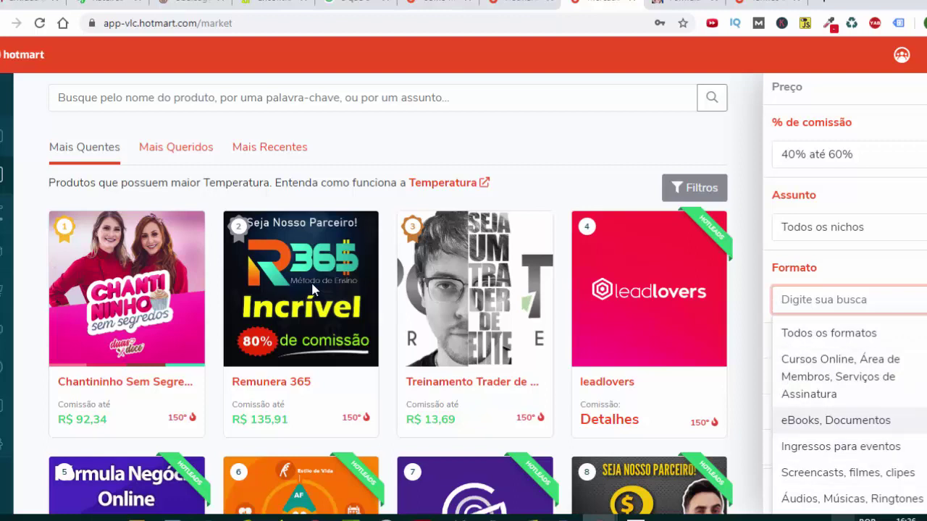
{"action": "key", "text": "Down"}
{"action": "key", "text": "Down"}
{"action": "key", "text": "Up"}
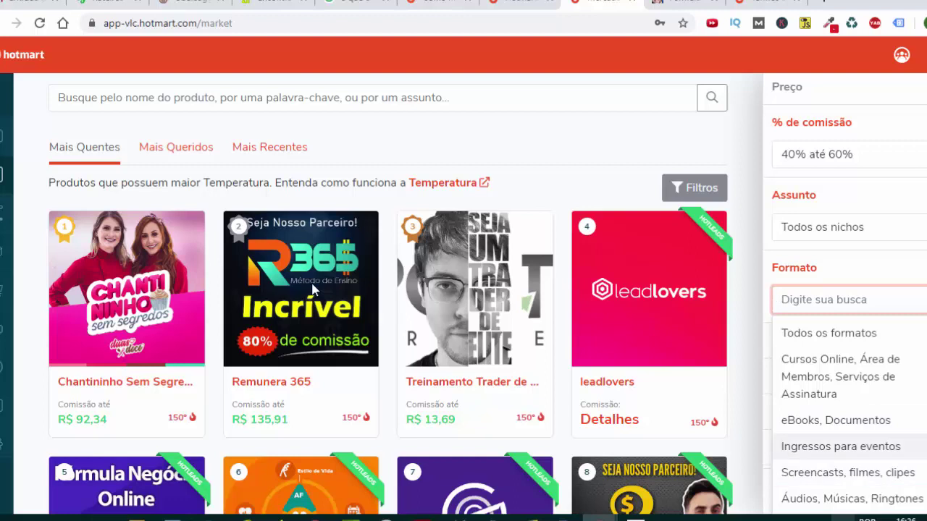
{"action": "key", "text": "Down"}
{"action": "key", "text": "Down"}
{"action": "key", "text": "Down"}
{"action": "key", "text": "Up"}
{"action": "key", "text": "Up"}
{"action": "key", "text": "Up"}
{"action": "key", "text": "Down"}
{"action": "key", "text": "Down"}
{"action": "key", "text": "Up"}
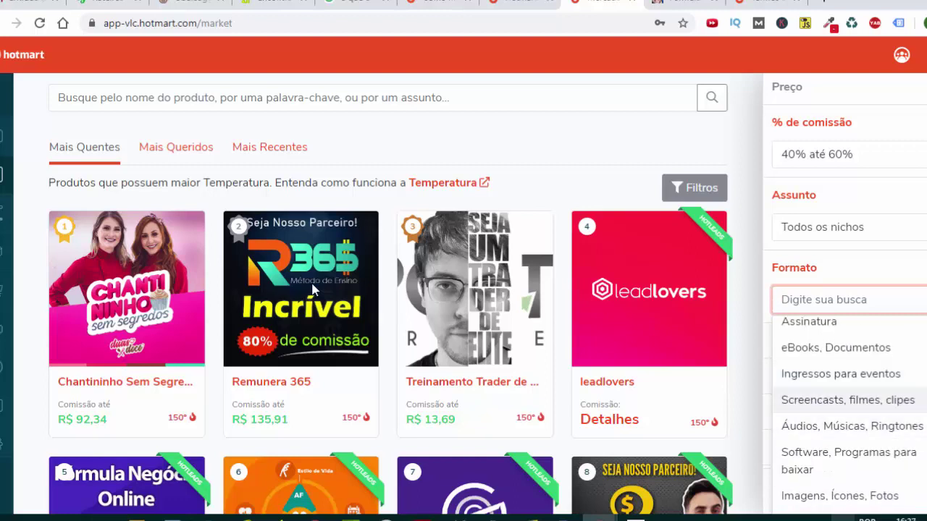
- Examine the remaining Formato options, from Áudios, Músicas, Ringtones down to Aplicativos para Celular and Templates, Códigos Fonte
{"action": "key", "text": "Down"}
{"action": "key", "text": "Down"}
{"action": "key", "text": "Up"}
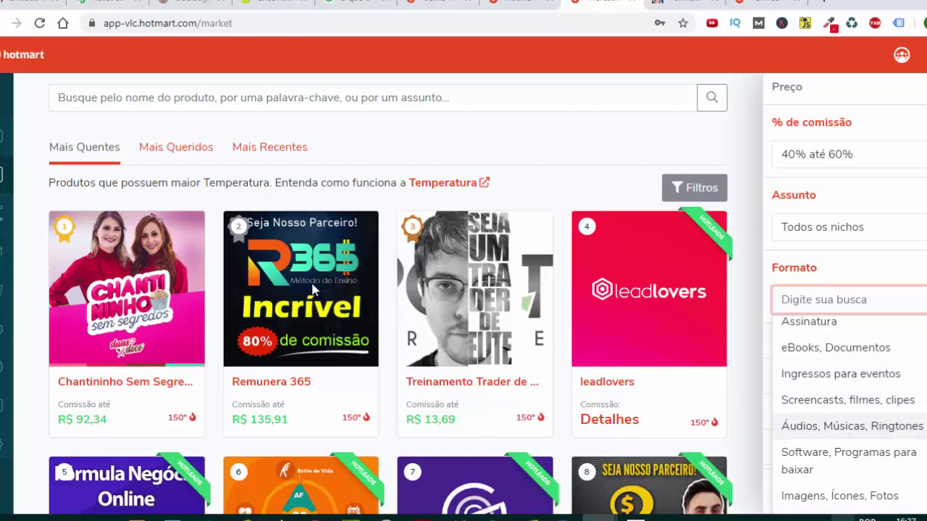
{"action": "key", "text": "Down"}
{"action": "key", "text": "Up"}
{"action": "key", "text": "Down"}
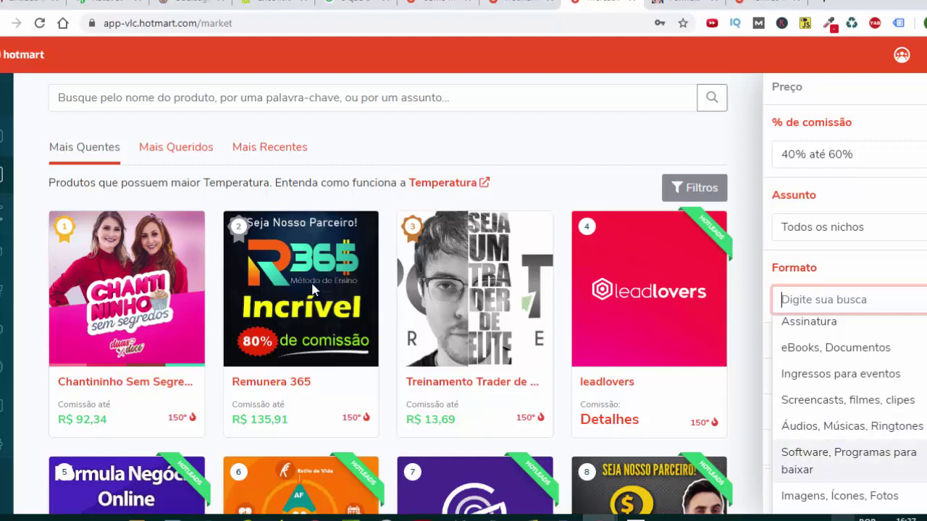
{"action": "key", "text": "Up"}
{"action": "key", "text": "Down"}
{"action": "key", "text": "Up"}
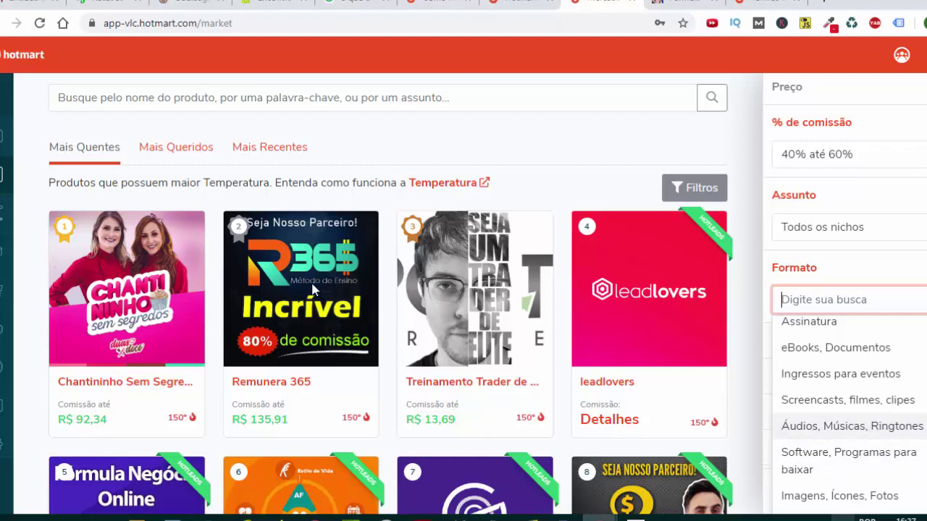
{"action": "key", "text": "Down"}
{"action": "key", "text": "Down"}
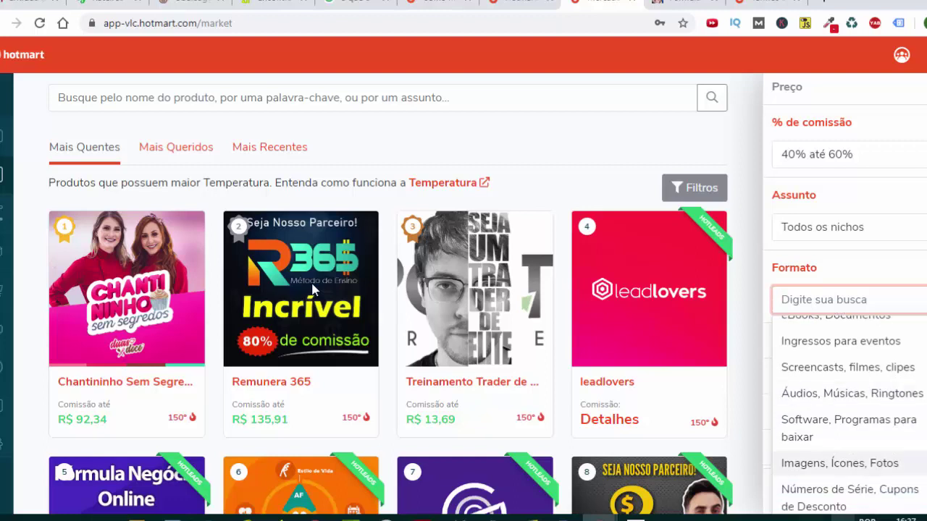
{"action": "key", "text": "Down"}
{"action": "key", "text": "Up"}
{"action": "key", "text": "Down"}
{"action": "key", "text": "Up"}
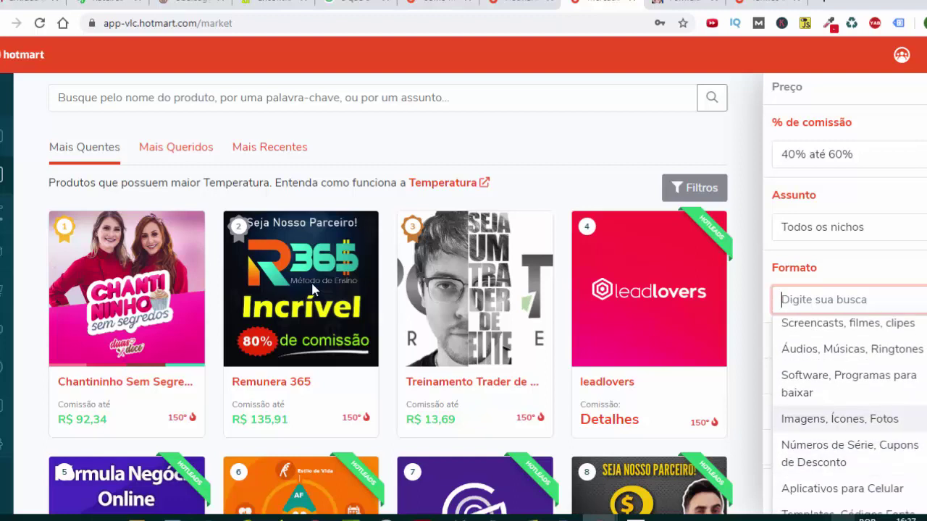
{"action": "key", "text": "Down"}
{"action": "key", "text": "Down"}
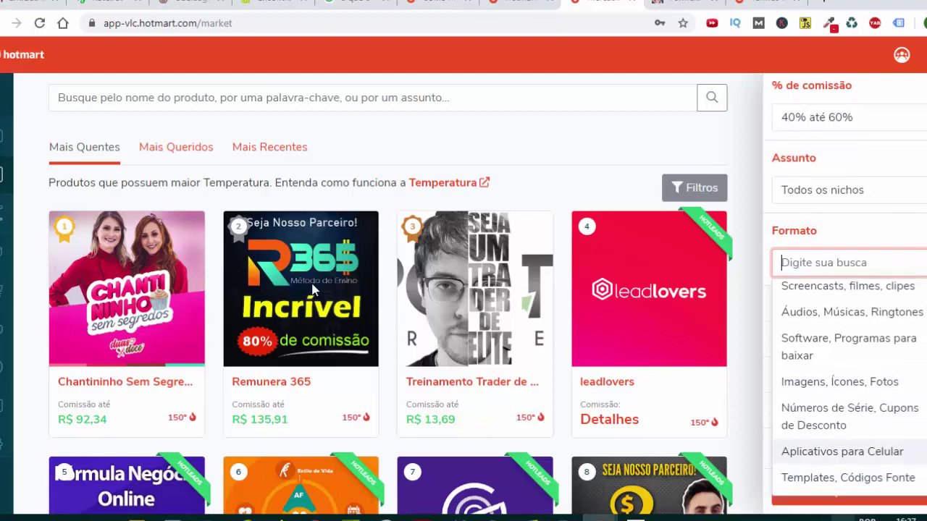
- Return through the format options and choose Todos os formatos in the Formato filter
{"action": "key", "text": "Up"}
{"action": "key", "text": "Up"}
{"action": "key", "text": "Up"}
{"action": "key", "text": "Up"}
{"action": "key", "text": "Up"}
{"action": "key", "text": "Up"}
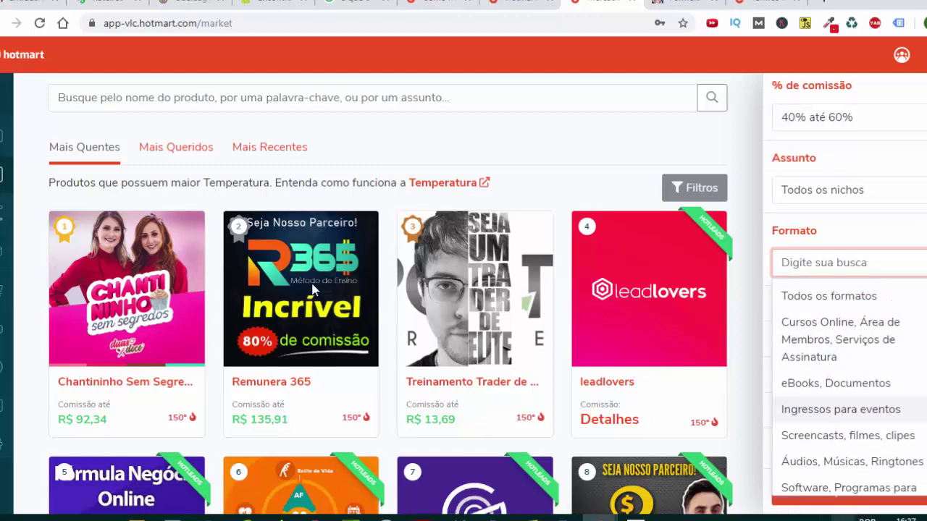
{"action": "key", "text": "Up"}
{"action": "key", "text": "Up"}
{"action": "key", "text": "Down"}
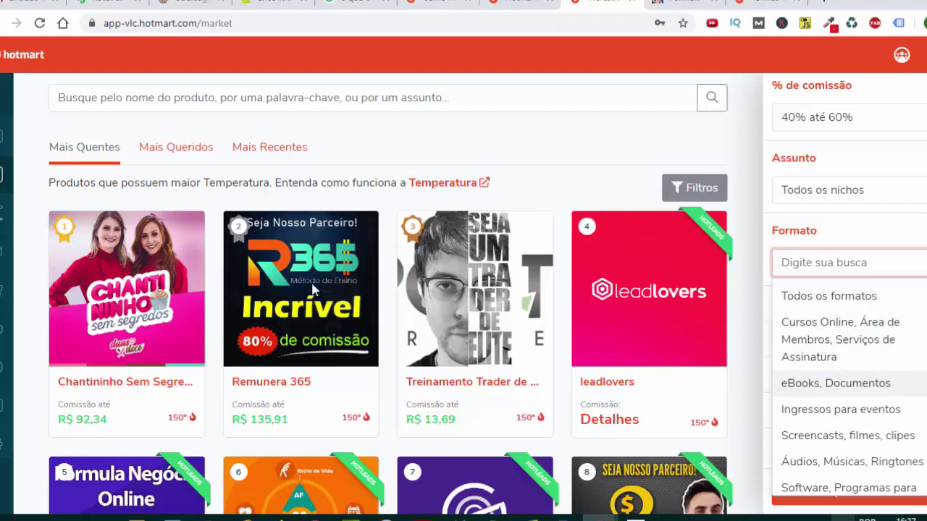
{"action": "key", "text": "Up"}
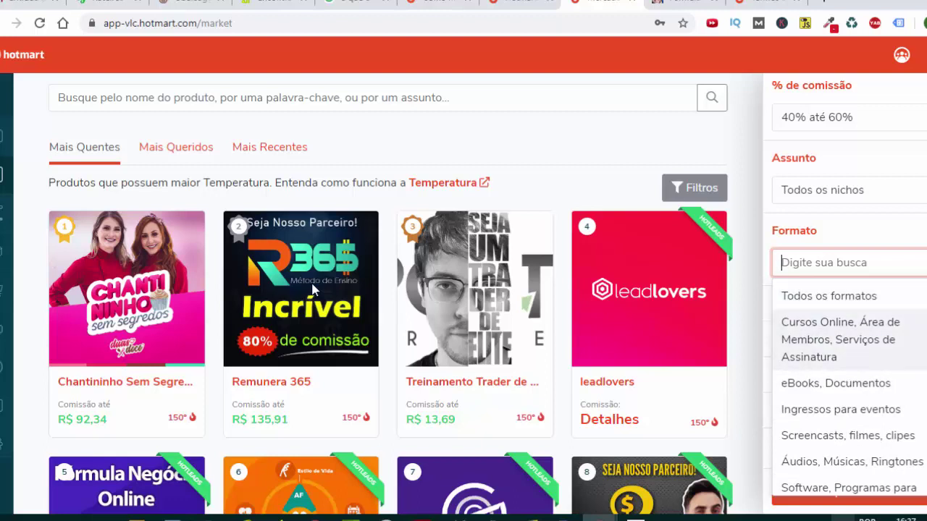
{"action": "key", "text": "Up"}
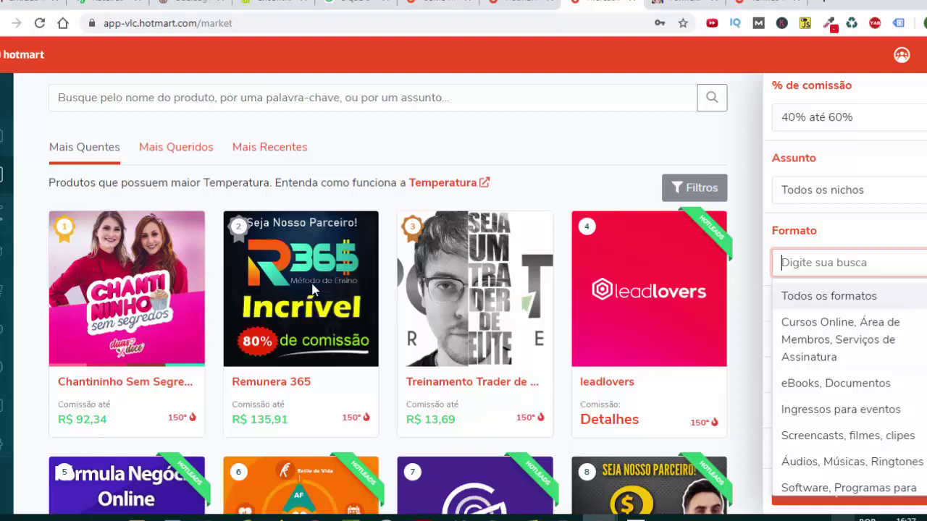
{"action": "key", "text": "Down"}
{"action": "key", "text": "Down"}
{"action": "key", "text": "Down"}
{"action": "key", "text": "Down"}
{"action": "key", "text": "Up"}
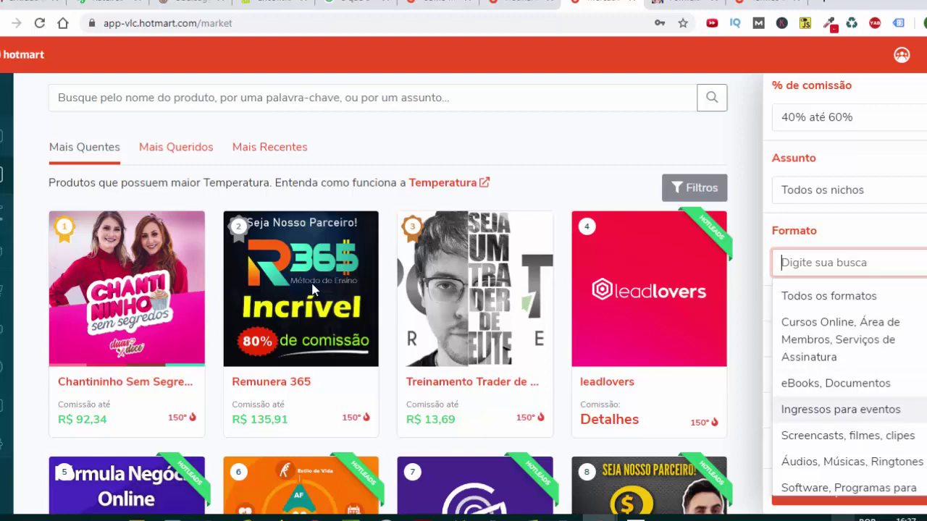
{"action": "key", "text": "Down"}
{"action": "key", "text": "Down"}
{"action": "key", "text": "Up"}
{"action": "key", "text": "Up"}
{"action": "key", "text": "Up"}
{"action": "key", "text": "Up"}
{"action": "key", "text": "Up"}
{"action": "key", "text": "Up"}
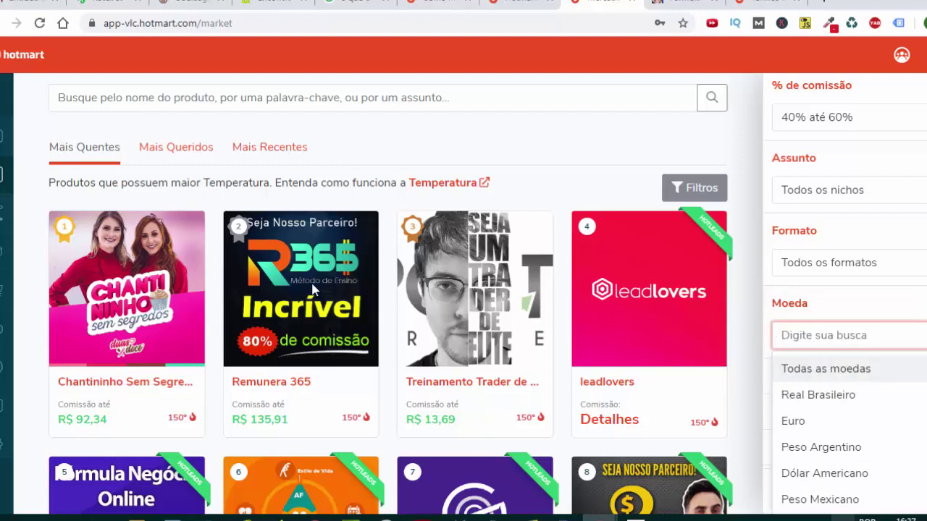
- Set the Moeda filter to Real Brasileiro
{"action": "key", "text": "Down"}
{"action": "key", "text": "Return"}
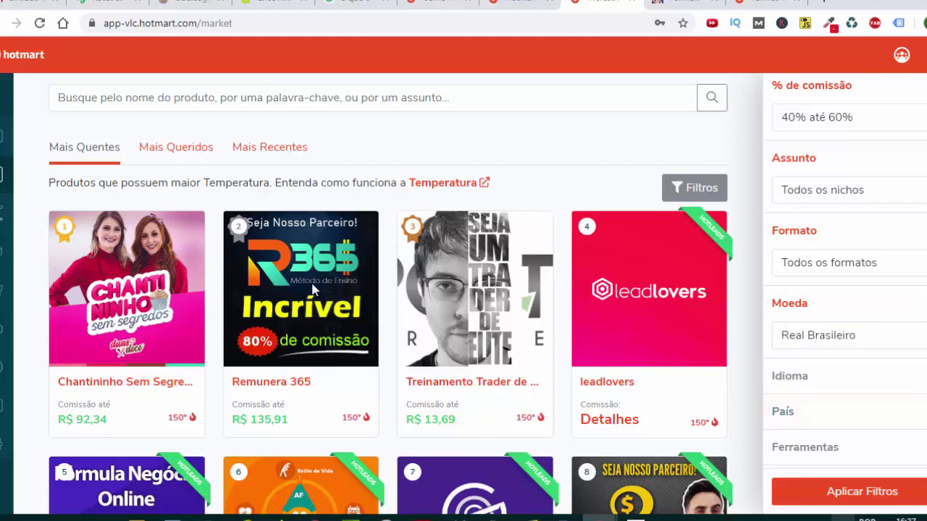
- Review the other currencies in the Moeda filter and keep Real Brasileiro selected
{"action": "key", "text": "Down"}
{"action": "key", "text": "Down"}
{"action": "key", "text": "Down"}
{"action": "key", "text": "Down"}
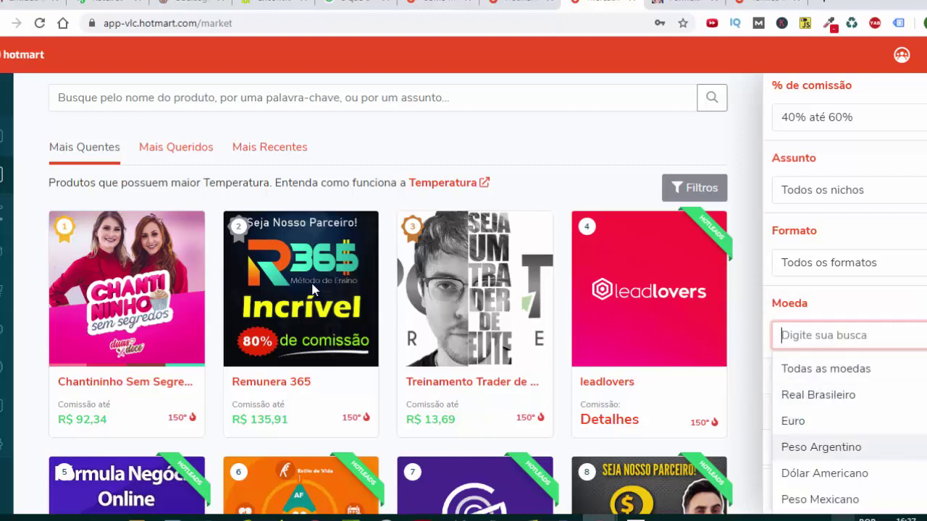
{"action": "key", "text": "Down"}
{"action": "key", "text": "Down"}
{"action": "key", "text": "Down"}
{"action": "key", "text": "Down"}
{"action": "key", "text": "Down"}
{"action": "key", "text": "Down"}
{"action": "key", "text": "Down"}
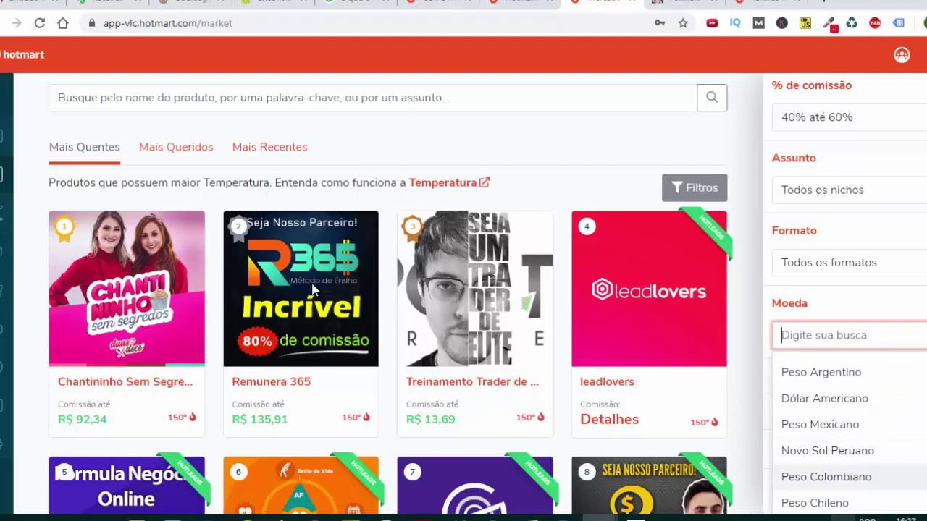
{"action": "key", "text": "Up"}
{"action": "key", "text": "Up"}
{"action": "key", "text": "Up"}
{"action": "key", "text": "Up"}
{"action": "key", "text": "Up"}
{"action": "key", "text": "Up"}
{"action": "key", "text": "Up"}
{"action": "key", "text": "Up"}
{"action": "key", "text": "Up"}
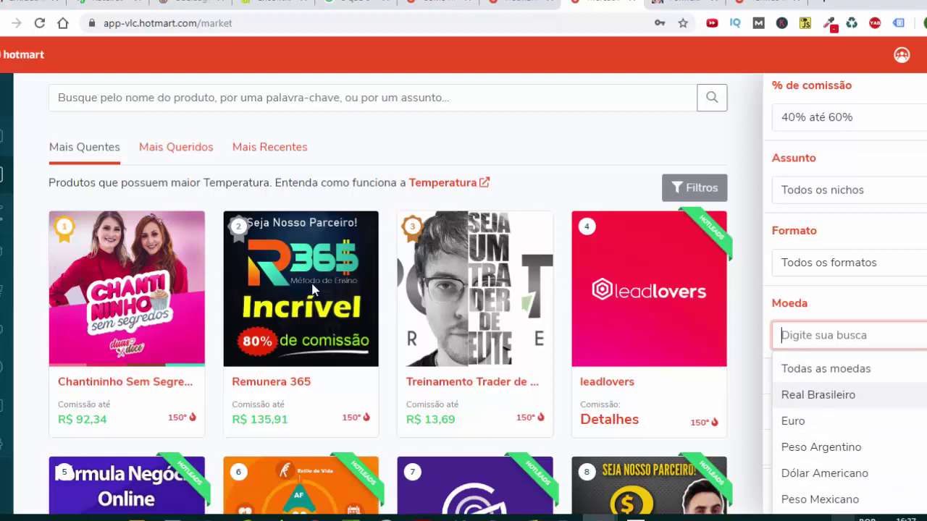
{"action": "key", "text": "Return"}
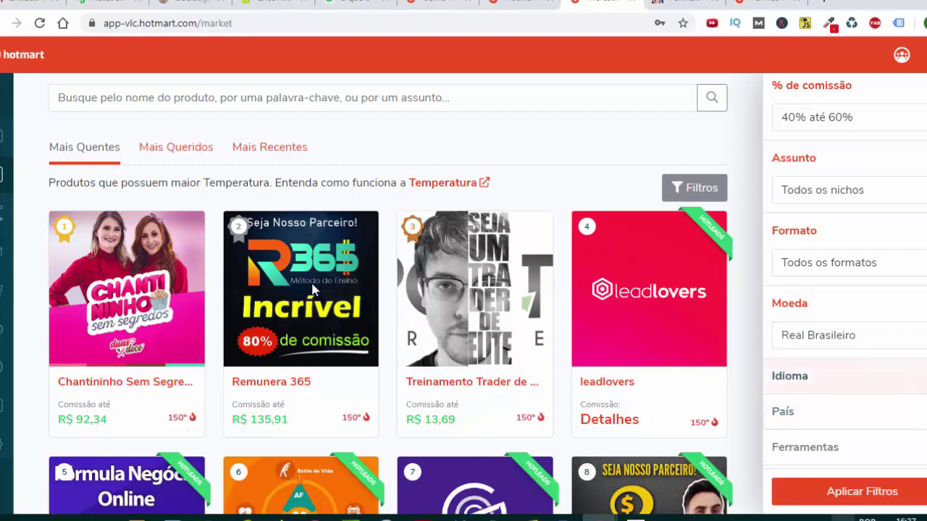
- Expand the Idioma filter and set it to Português (Brasil)
{"action": "key", "text": "Return"}
{"action": "key", "text": "Return"}
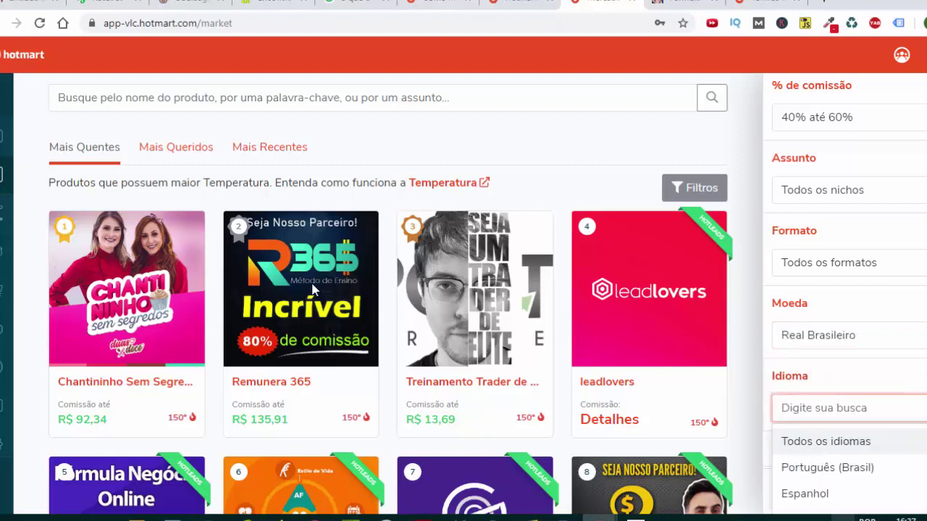
{"action": "key", "text": "Down"}
{"action": "key", "text": "Return"}
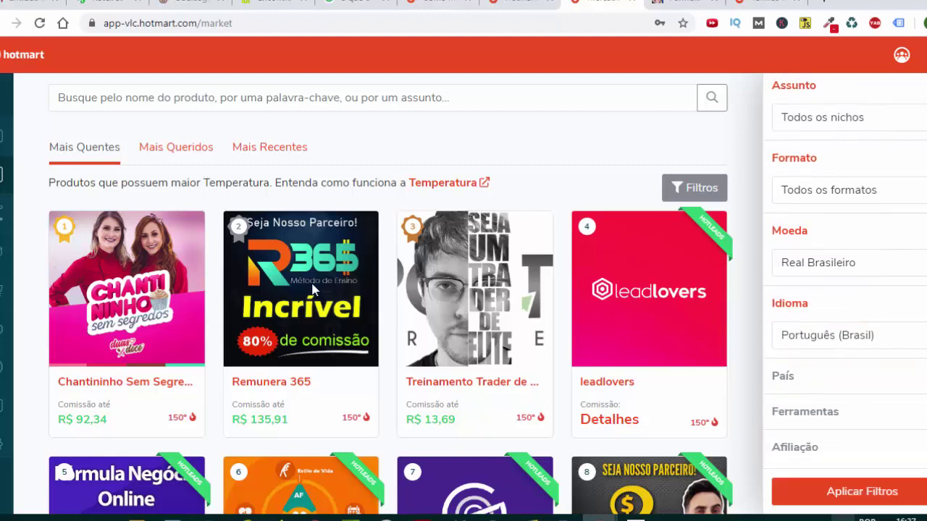
- Review the other languages in the Idioma filter and keep Português (Brasil) selected
{"action": "key", "text": "Return"}
{"action": "key", "text": "Down"}
{"action": "key", "text": "Down"}
{"action": "key", "text": "Down"}
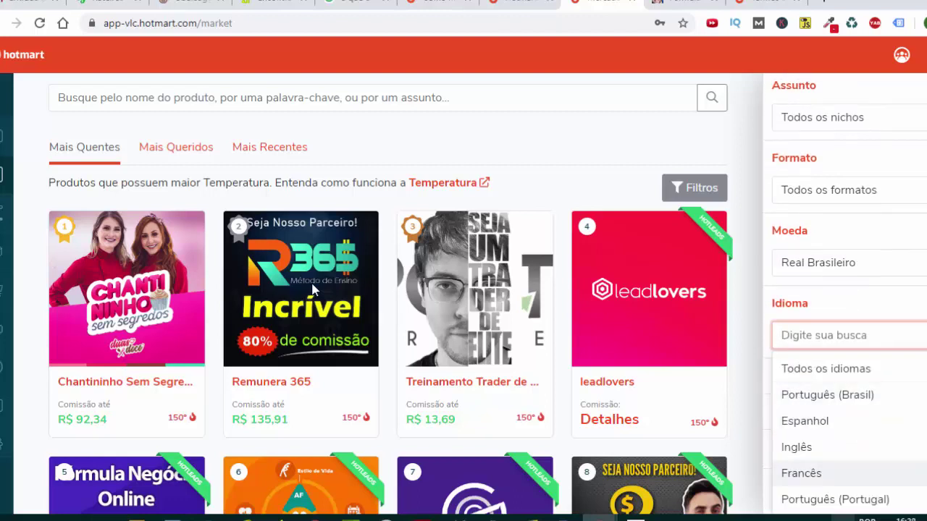
{"action": "key", "text": "Down"}
{"action": "key", "text": "Down"}
{"action": "key", "text": "Down"}
{"action": "key", "text": "Down"}
{"action": "key", "text": "Up"}
{"action": "key", "text": "Up"}
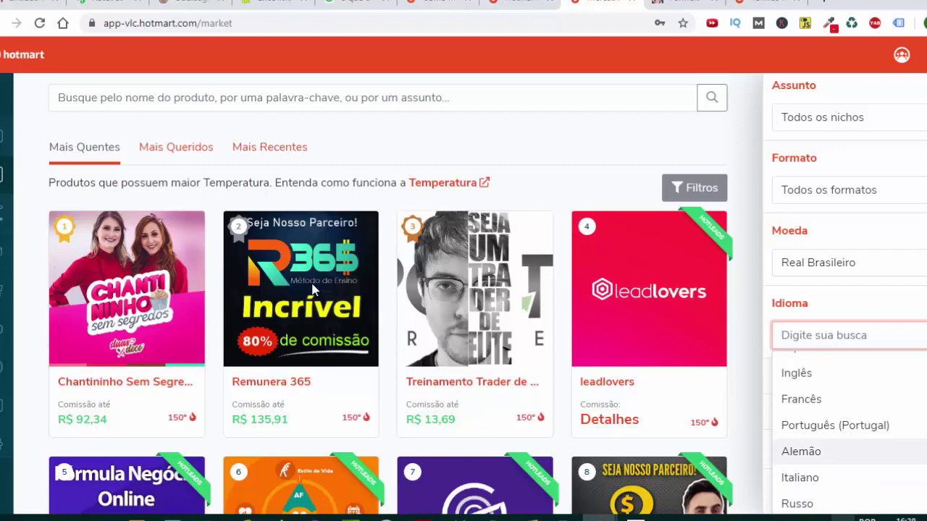
{"action": "key", "text": "Up"}
{"action": "key", "text": "Up"}
{"action": "key", "text": "Up"}
{"action": "key", "text": "Up"}
{"action": "key", "text": "Up"}
{"action": "key", "text": "Return"}
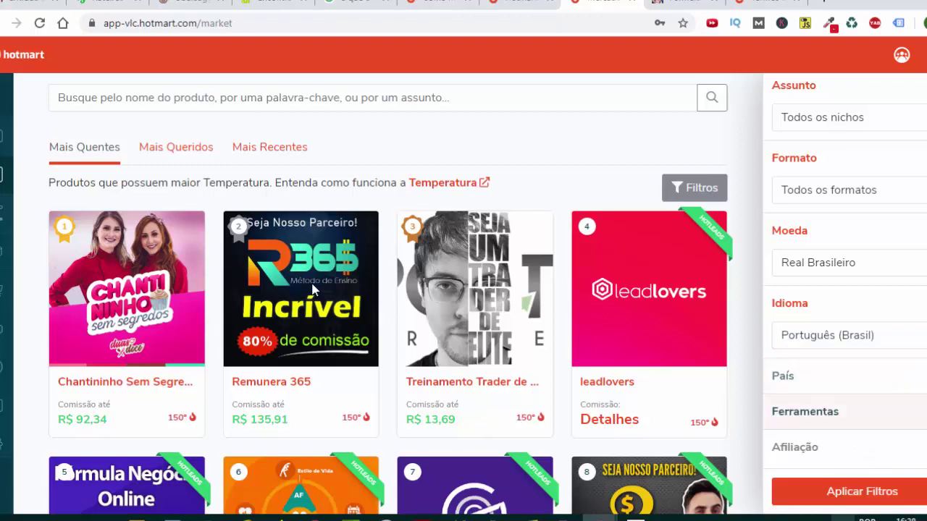
- Expand the País filter, look through its countries and set it to Brasil
{"action": "key", "text": "shift+Tab"}
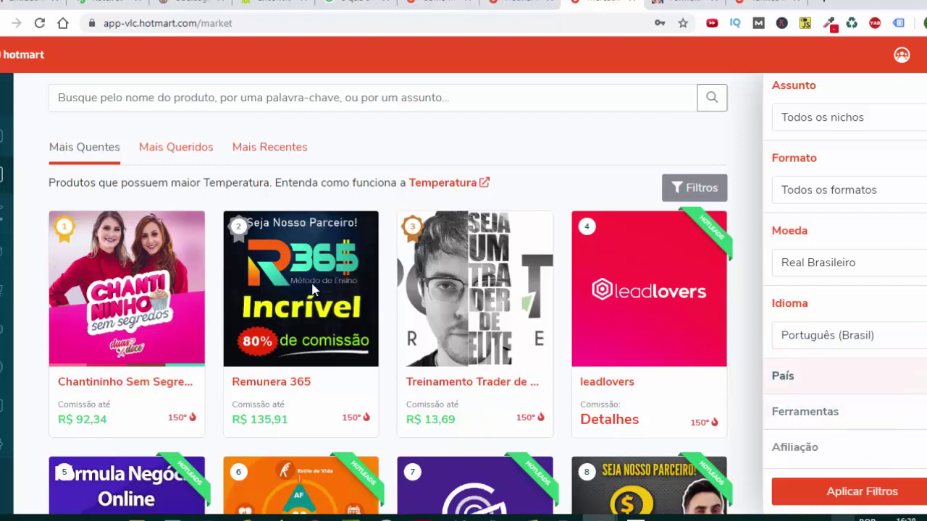
{"action": "key", "text": "Return"}
{"action": "key", "text": "Return"}
{"action": "key", "text": "Down"}
{"action": "key", "text": "Down"}
{"action": "key", "text": "Down"}
{"action": "key", "text": "Down"}
{"action": "key", "text": "Down"}
{"action": "key", "text": "Down"}
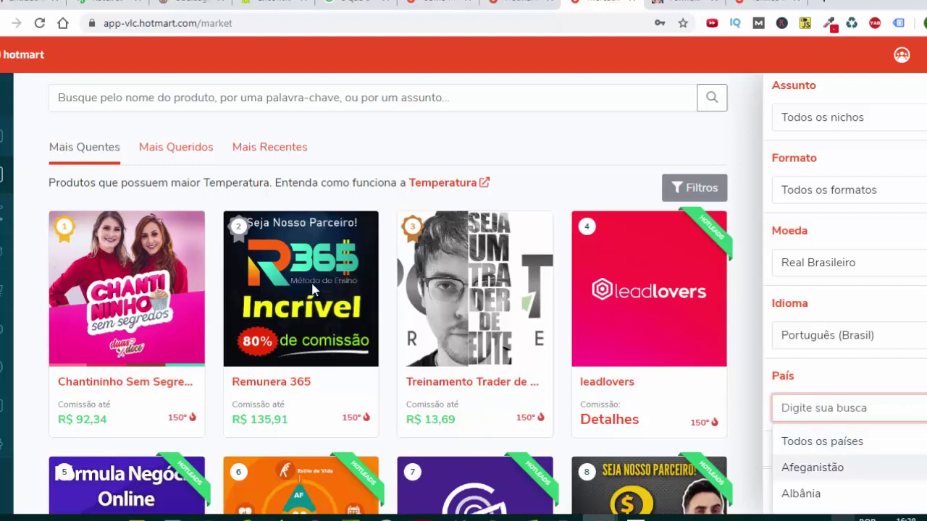
{"action": "key", "text": "Down"}
{"action": "key", "text": "Down"}
{"action": "key", "text": "Down"}
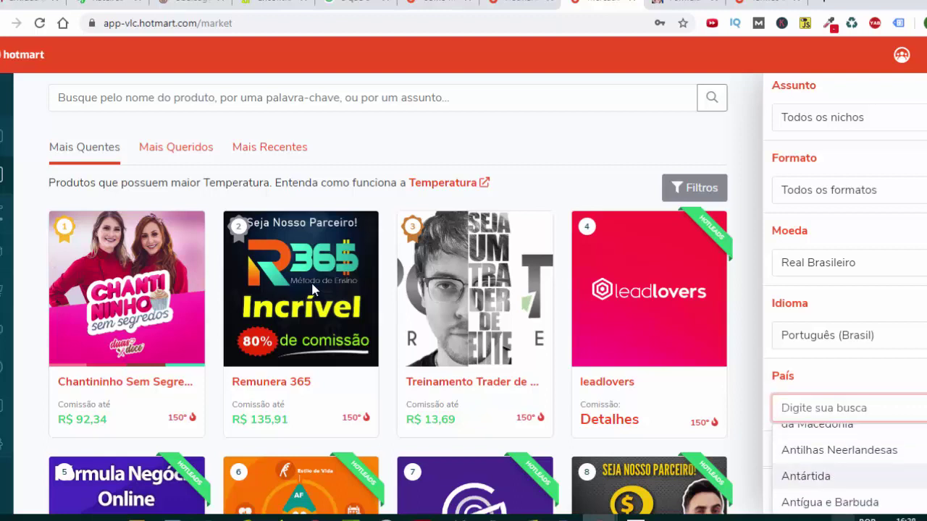
{"action": "type", "text": "br"}
{"action": "key", "text": "Up"}
{"action": "key", "text": "Return"}
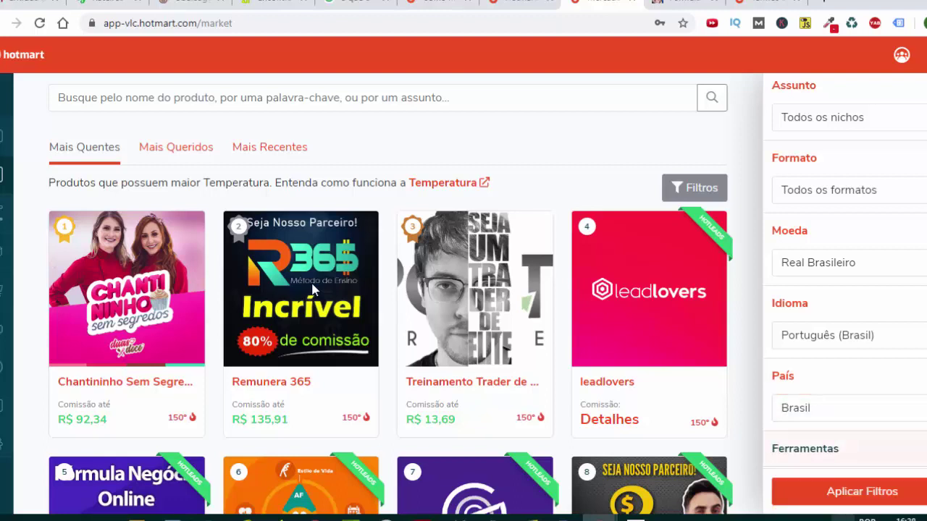
- Expand the Ferramentas filter to view its options
{"action": "key", "text": "Tab"}
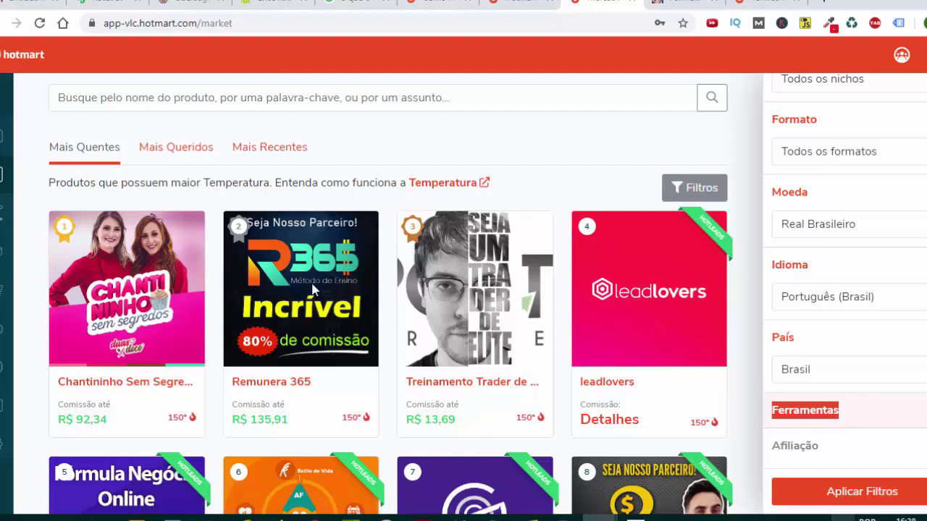
{"action": "key", "text": "Return"}
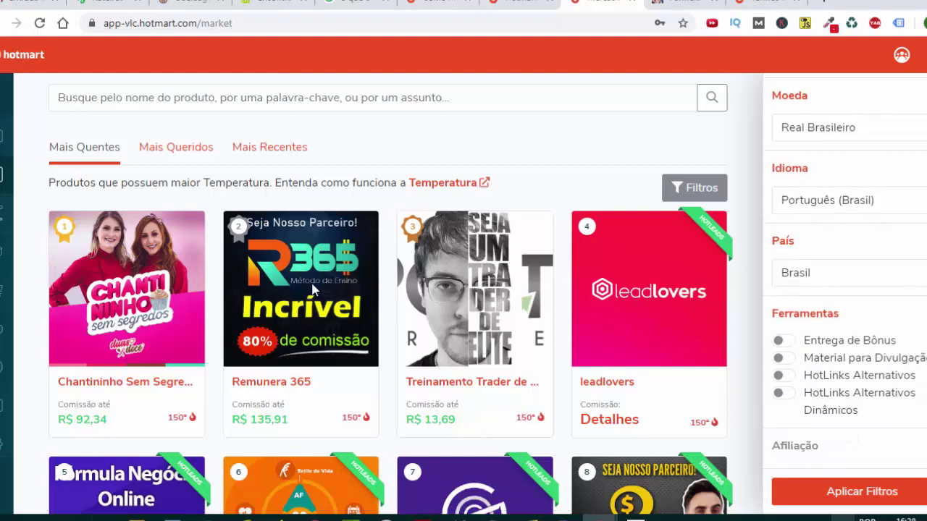
- Expand the Assunto filter and look through its niches from Todos os nichos to Tecnologia da Informação
{"action": "key", "text": "shift+Tab"}
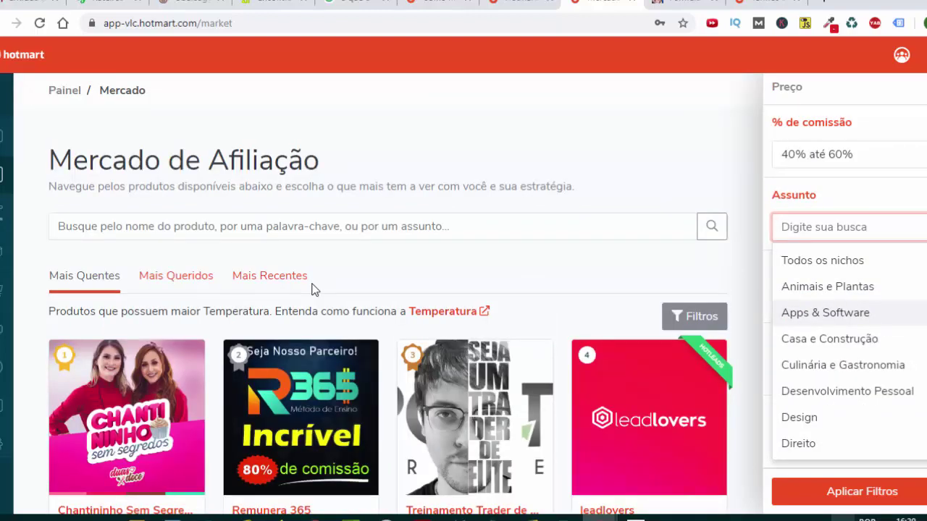
{"action": "key", "text": "Down"}
{"action": "key", "text": "Down"}
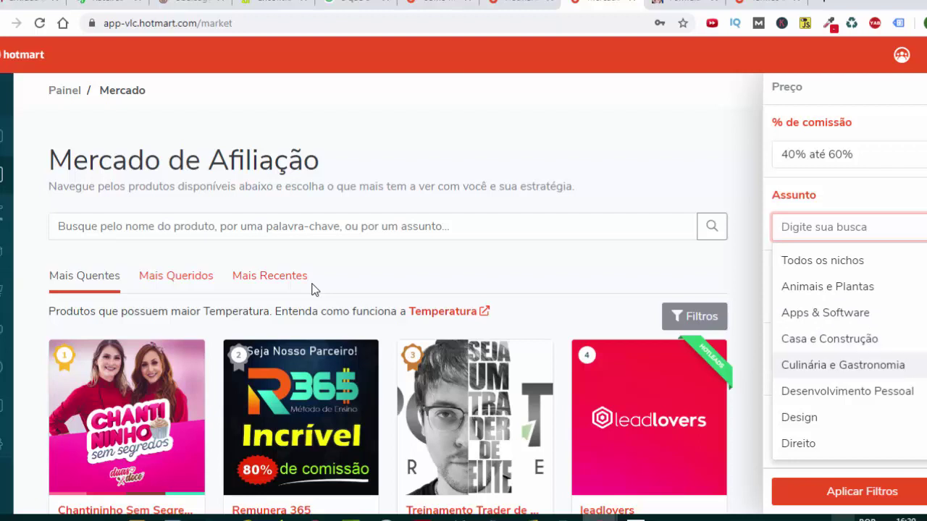
{"action": "key", "text": "Down"}
{"action": "key", "text": "Up"}
{"action": "key", "text": "Down"}
{"action": "key", "text": "Down"}
{"action": "key", "text": "Down"}
{"action": "key", "text": "Down"}
{"action": "key", "text": "Down"}
{"action": "key", "text": "Up"}
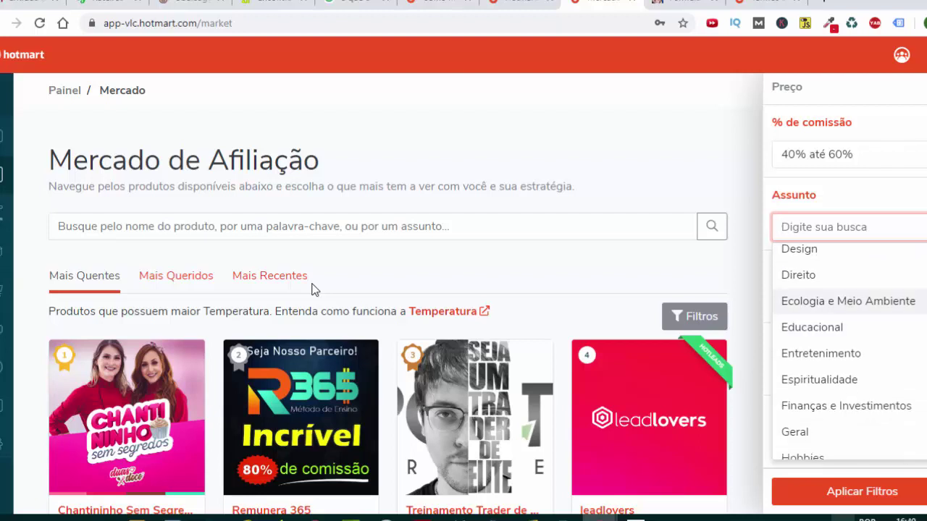
{"action": "key", "text": "Down"}
{"action": "key", "text": "Down"}
{"action": "key", "text": "Down"}
{"action": "key", "text": "Up"}
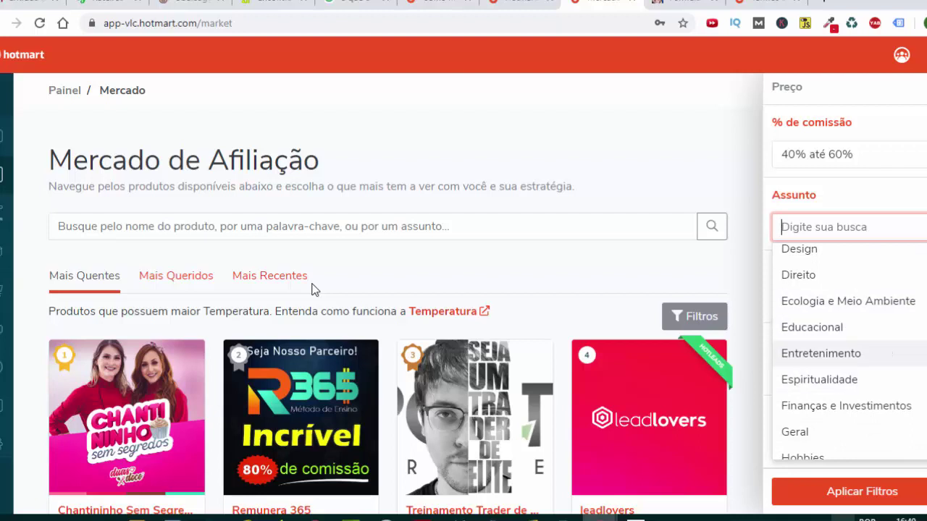
{"action": "key", "text": "Down"}
{"action": "key", "text": "Down"}
{"action": "key", "text": "Down"}
{"action": "key", "text": "Up"}
{"action": "key", "text": "Up"}
{"action": "key", "text": "Up"}
{"action": "key", "text": "Down"}
{"action": "key", "text": "Down"}
{"action": "key", "text": "Down"}
{"action": "key", "text": "Down"}
{"action": "key", "text": "Down"}
{"action": "key", "text": "Down"}
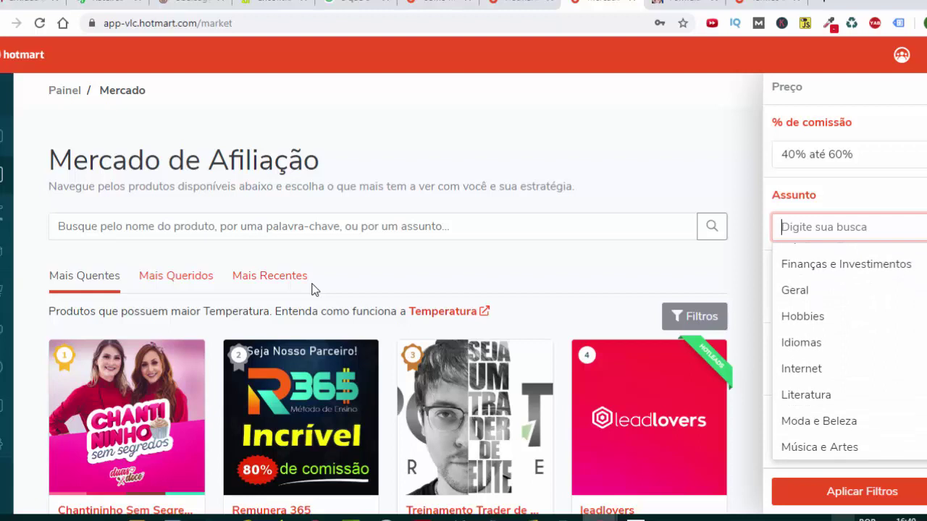
{"action": "key", "text": "Up"}
{"action": "key", "text": "Down"}
{"action": "key", "text": "Up"}
{"action": "key", "text": "Up"}
{"action": "key", "text": "Up"}
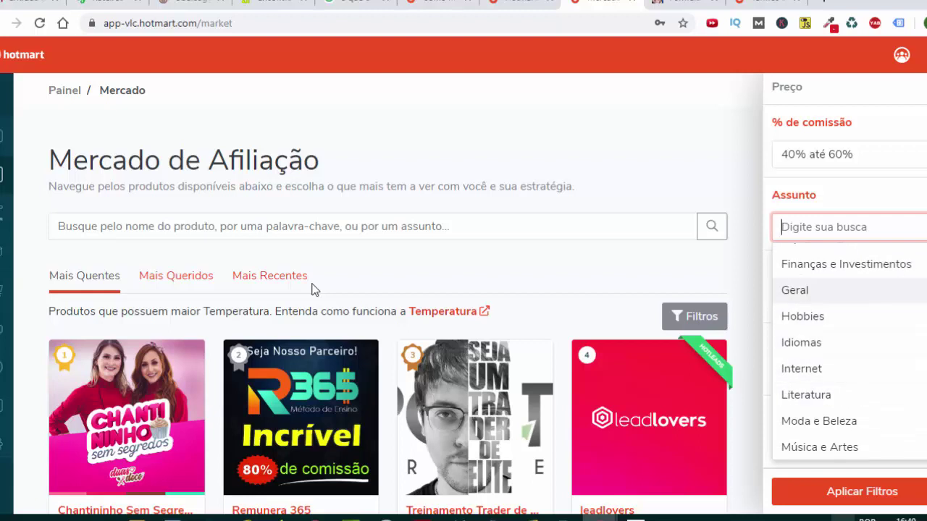
{"action": "key", "text": "Down"}
{"action": "key", "text": "Down"}
{"action": "key", "text": "Down"}
{"action": "key", "text": "Down"}
{"action": "key", "text": "Down"}
{"action": "key", "text": "Up"}
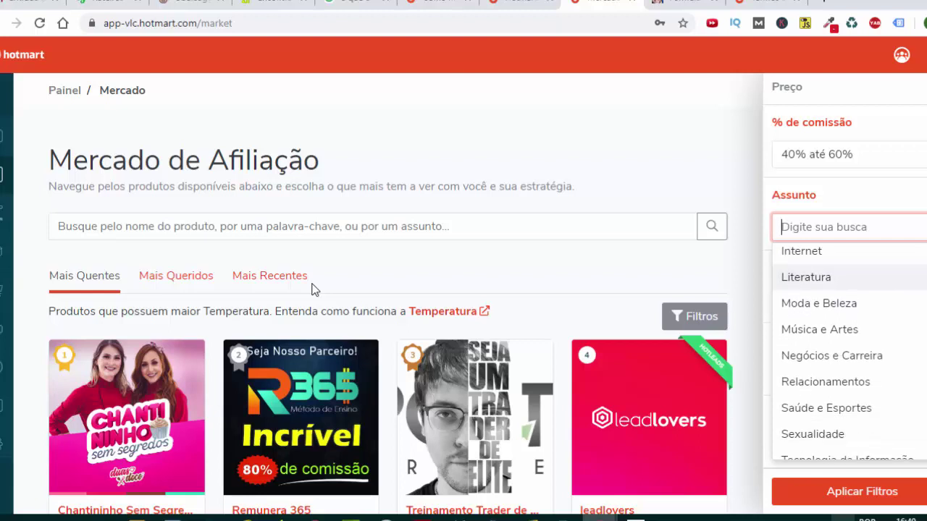
{"action": "key", "text": "Down"}
{"action": "key", "text": "Down"}
{"action": "key", "text": "Down"}
{"action": "key", "text": "Down"}
{"action": "key", "text": "Down"}
{"action": "key", "text": "Up"}
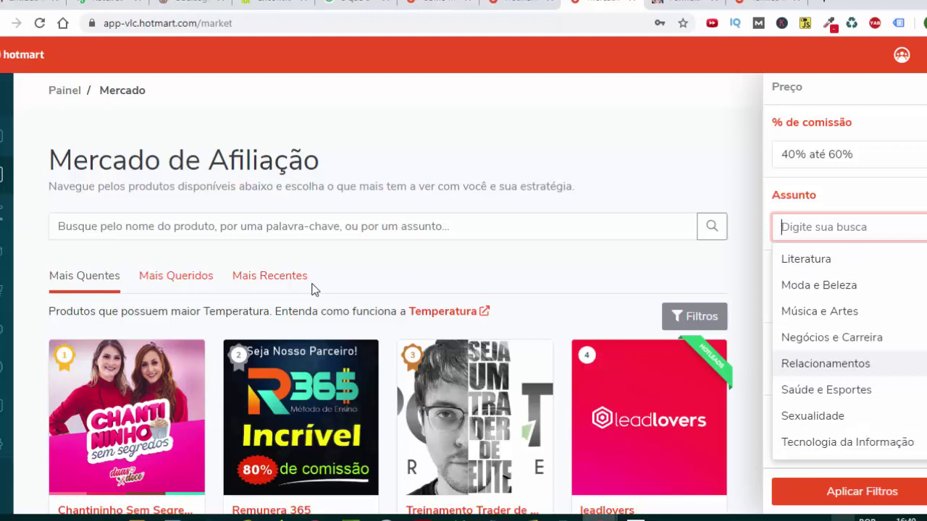
{"action": "key", "text": "Down"}
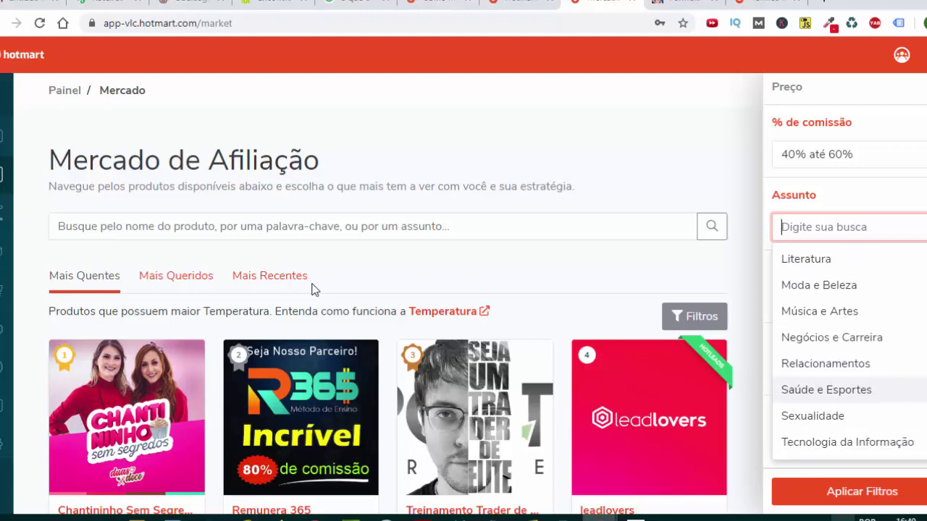
{"action": "key", "text": "Down"}
{"action": "key", "text": "Up"}
{"action": "key", "text": "Up"}
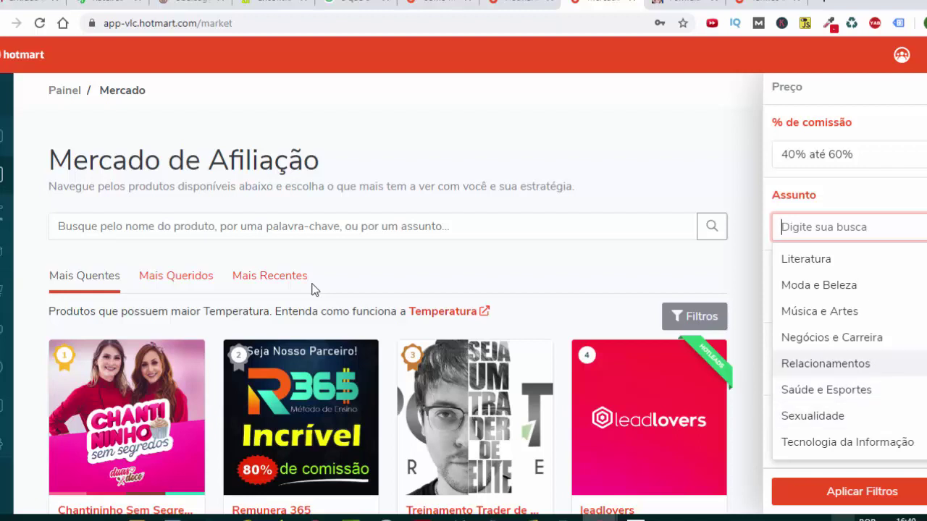
{"action": "key", "text": "Down"}
{"action": "key", "text": "Up"}
{"action": "key", "text": "Up"}
{"action": "key", "text": "Up"}
{"action": "key", "text": "Up"}
{"action": "key", "text": "Up"}
{"action": "key", "text": "Up"}
{"action": "key", "text": "Up"}
{"action": "key", "text": "Up"}
{"action": "key", "text": "Up"}
{"action": "key", "text": "Up"}
{"action": "key", "text": "Up"}
{"action": "key", "text": "Up"}
{"action": "key", "text": "Up"}
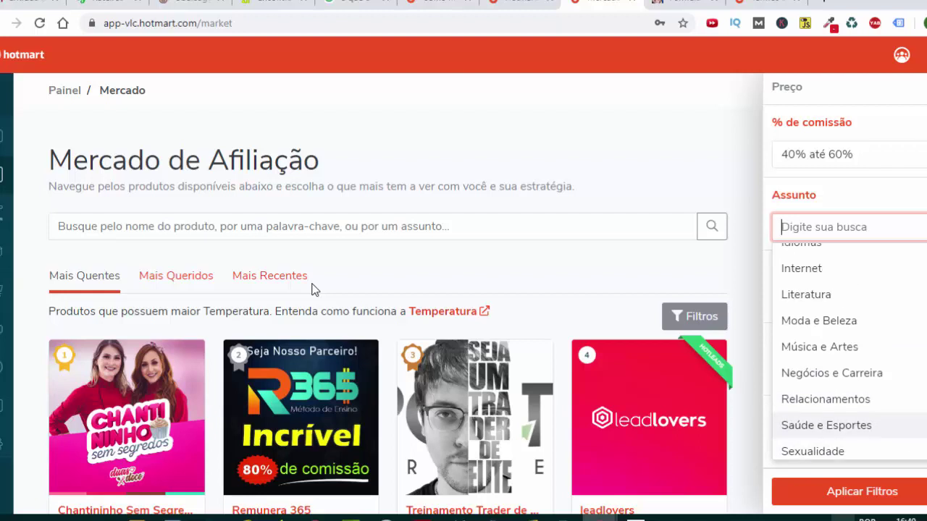
{"action": "key", "text": "Up"}
{"action": "key", "text": "Up"}
{"action": "key", "text": "Up"}
{"action": "key", "text": "Up"}
{"action": "key", "text": "Up"}
{"action": "key", "text": "Up"}
{"action": "key", "text": "Up"}
{"action": "key", "text": "Up"}
{"action": "key", "text": "Up"}
{"action": "key", "text": "Up"}
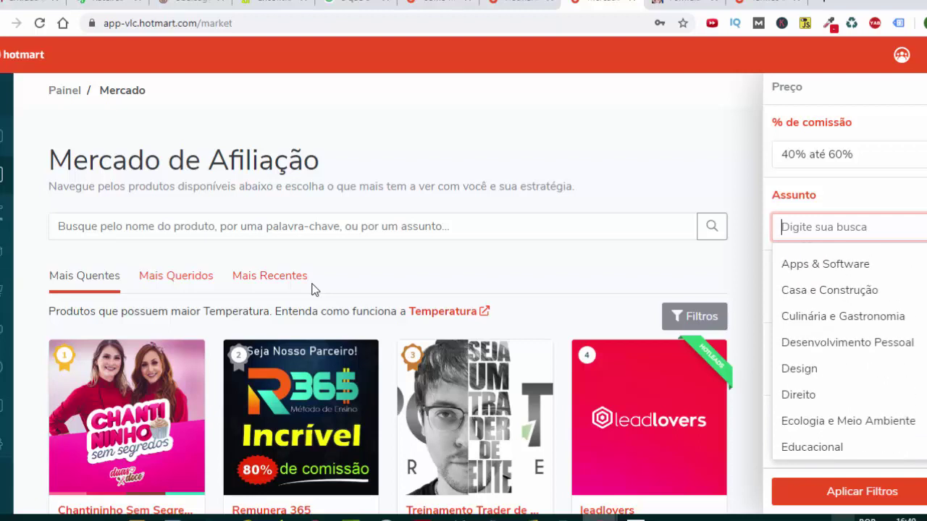
{"action": "key", "text": "Down"}
{"action": "key", "text": "Down"}
{"action": "key", "text": "Down"}
{"action": "key", "text": "Down"}
{"action": "key", "text": "Down"}
{"action": "key", "text": "Down"}
{"action": "key", "text": "Down"}
{"action": "key", "text": "Down"}
{"action": "key", "text": "Down"}
{"action": "key", "text": "Down"}
{"action": "key", "text": "Down"}
{"action": "key", "text": "Down"}
{"action": "key", "text": "Down"}
{"action": "key", "text": "Down"}
{"action": "key", "text": "Down"}
{"action": "key", "text": "Down"}
{"action": "key", "text": "Down"}
{"action": "key", "text": "Down"}
{"action": "key", "text": "Down"}
{"action": "key", "text": "Down"}
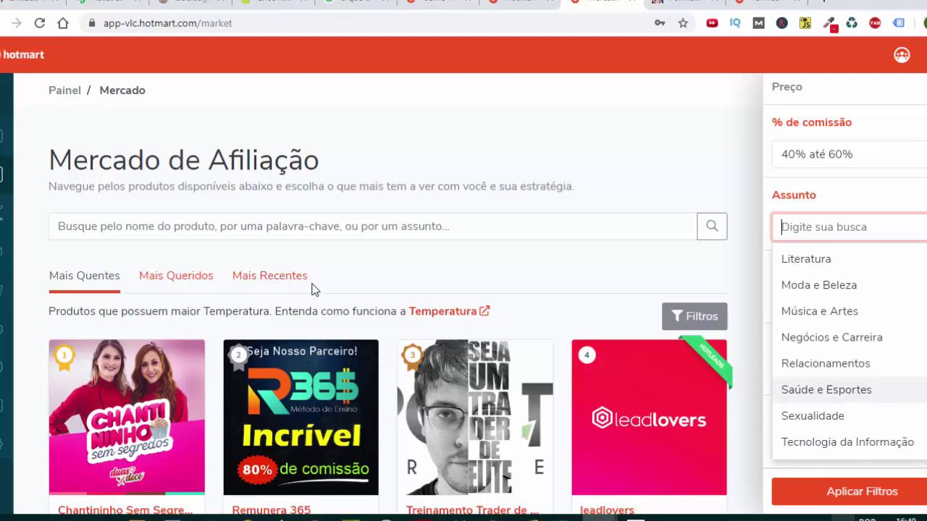
{"action": "key", "text": "Down"}
{"action": "key", "text": "Down"}
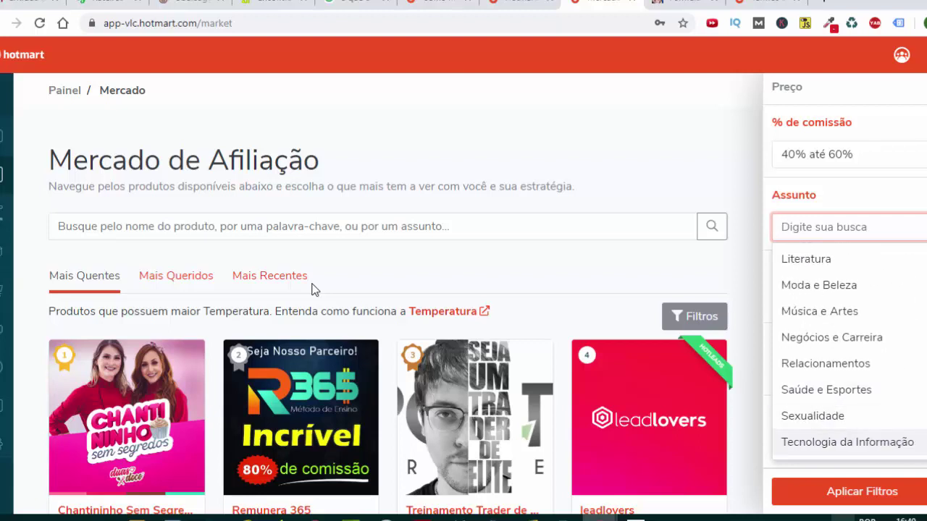
{"action": "key", "text": "Up"}
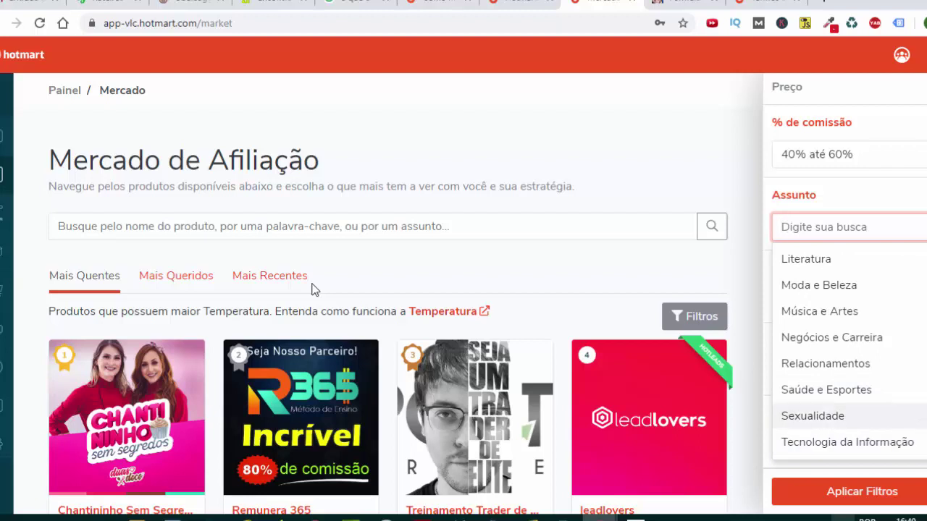
{"action": "key", "text": "Down"}
{"action": "key", "text": "Up"}
{"action": "key", "text": "Up"}
{"action": "key", "text": "Up"}
{"action": "key", "text": "Up"}
{"action": "key", "text": "Up"}
{"action": "key", "text": "Up"}
{"action": "key", "text": "Up"}
{"action": "key", "text": "Up"}
{"action": "key", "text": "Up"}
{"action": "key", "text": "Up"}
{"action": "key", "text": "Up"}
{"action": "key", "text": "Up"}
{"action": "key", "text": "Up"}
{"action": "key", "text": "Up"}
{"action": "key", "text": "Up"}
{"action": "key", "text": "Up"}
{"action": "key", "text": "Up"}
{"action": "key", "text": "Up"}
{"action": "key", "text": "Up"}
{"action": "key", "text": "Up"}
{"action": "key", "text": "Up"}
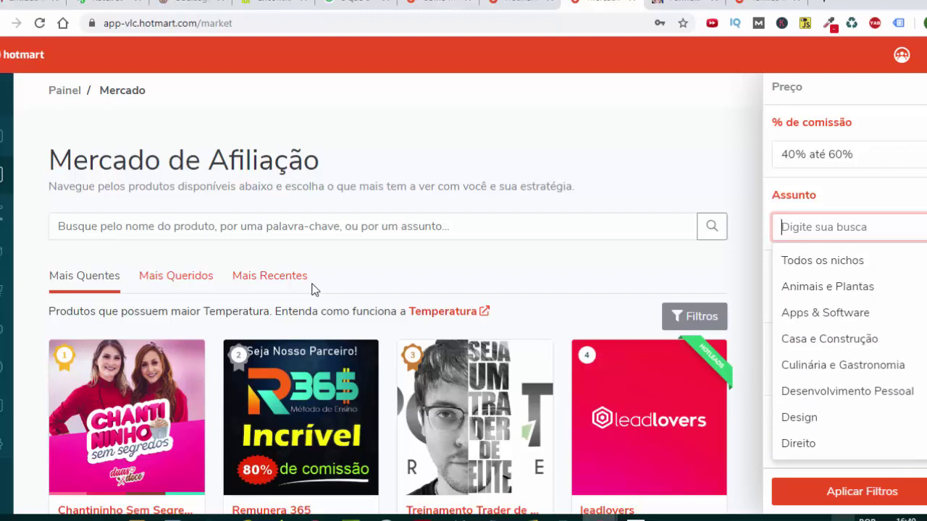
- Set the Assunto filter to Saúde e Esportes
{"action": "key", "text": "Down"}
{"action": "key", "text": "Down"}
{"action": "key", "text": "Down"}
{"action": "key", "text": "Down"}
{"action": "key", "text": "Down"}
{"action": "key", "text": "Down"}
{"action": "key", "text": "Down"}
{"action": "key", "text": "Down"}
{"action": "key", "text": "Down"}
{"action": "key", "text": "Down"}
{"action": "key", "text": "Down"}
{"action": "key", "text": "Down"}
{"action": "key", "text": "Down"}
{"action": "key", "text": "Down"}
{"action": "key", "text": "Down"}
{"action": "key", "text": "Down"}
{"action": "key", "text": "Down"}
{"action": "key", "text": "Down"}
{"action": "key", "text": "Down"}
{"action": "key", "text": "Down"}
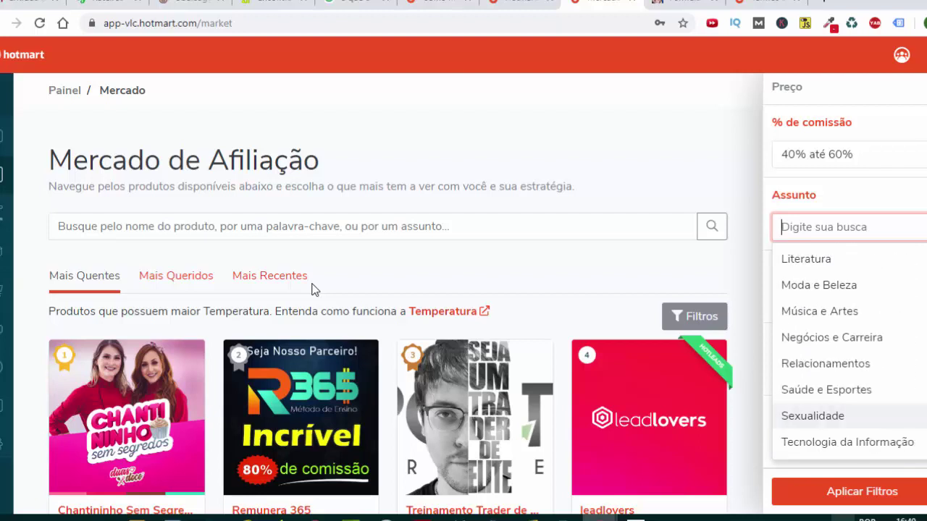
{"action": "key", "text": "Up"}
{"action": "key", "text": "Up"}
{"action": "key", "text": "Return"}
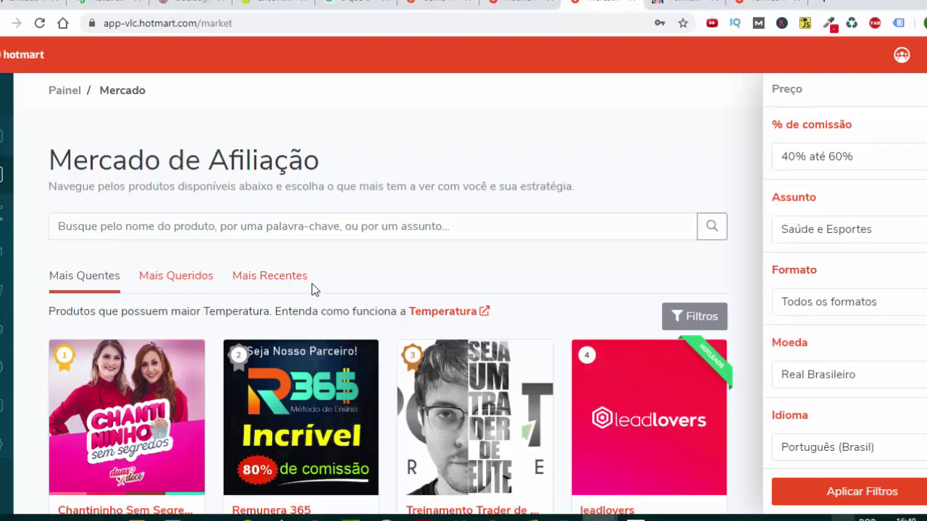
- Review all the chosen filters and apply them to the affiliate market
{"action": "scroll", "coordinate": [314, 289], "scroll_direction": "up", "scroll_amount": 2}
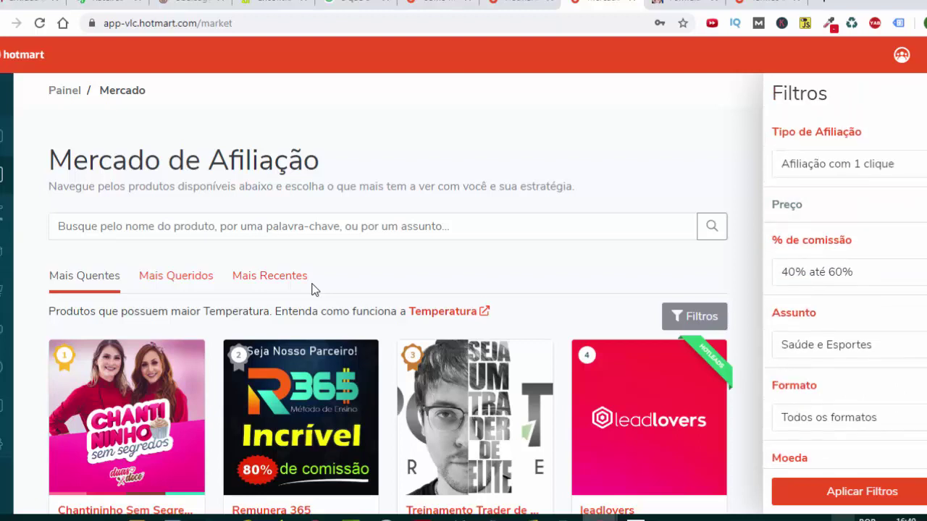
{"action": "scroll", "coordinate": [313, 288], "scroll_direction": "down", "scroll_amount": 2}
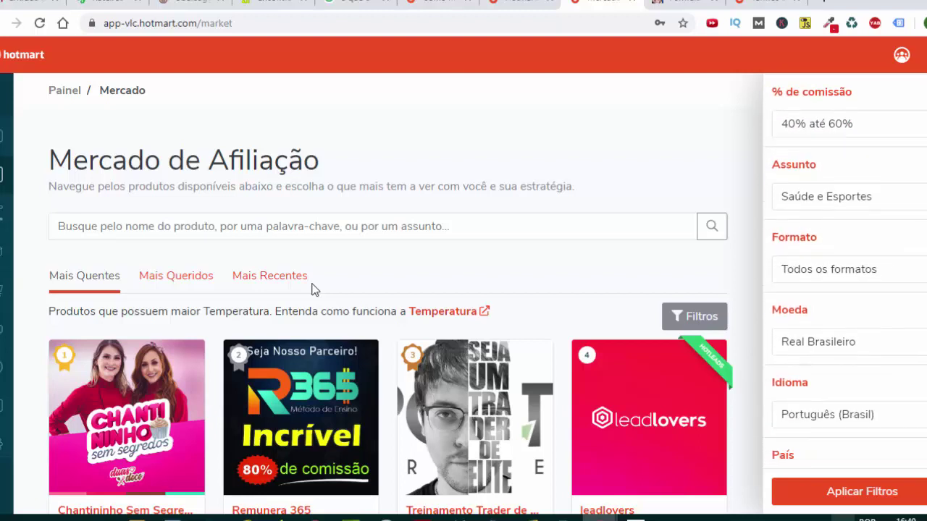
{"action": "scroll", "coordinate": [314, 288], "scroll_direction": "down", "scroll_amount": 1}
{"action": "scroll", "coordinate": [314, 288], "scroll_direction": "down", "scroll_amount": 2}
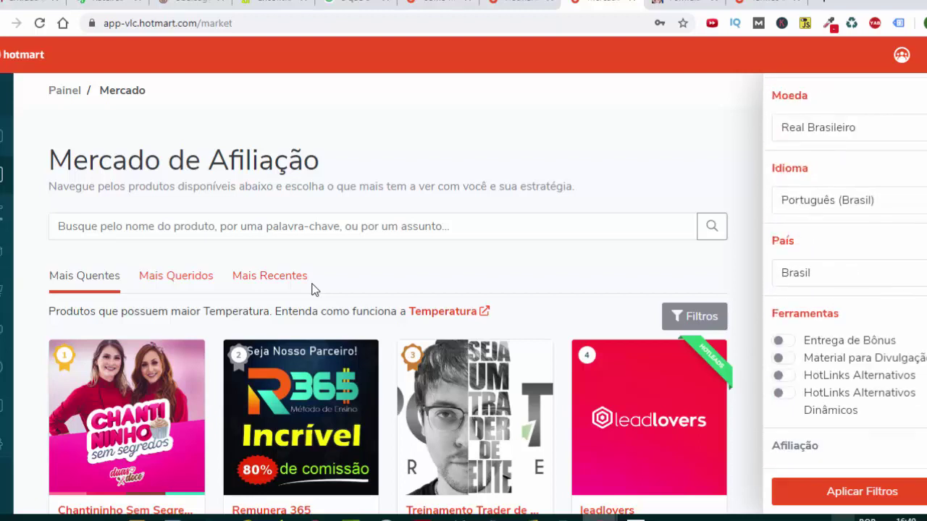
{"action": "key", "text": "Return"}
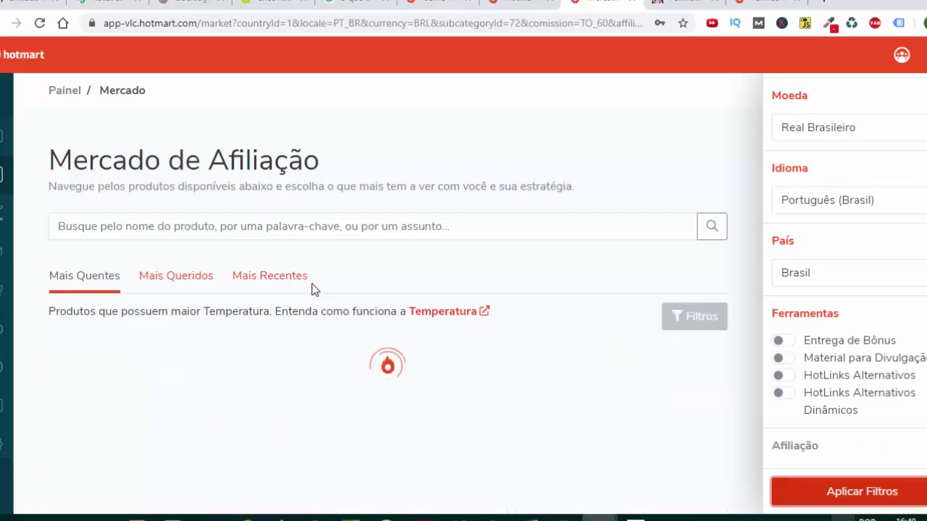
- Look through the filtered Mais Quentes products, comparing their commissions and temperatures down to the end of the list
{"action": "scroll", "coordinate": [314, 288], "scroll_direction": "down", "scroll_amount": 2}
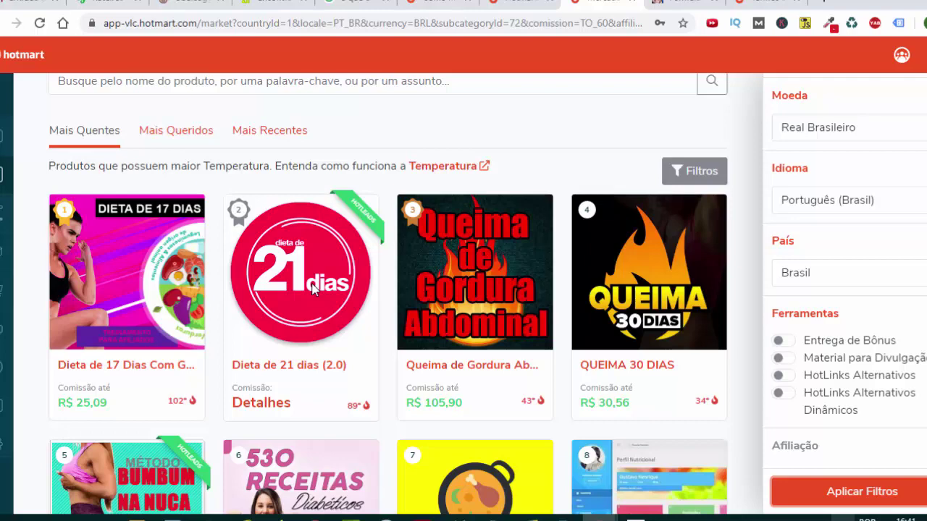
{"action": "scroll", "coordinate": [313, 289], "scroll_direction": "down", "scroll_amount": 2}
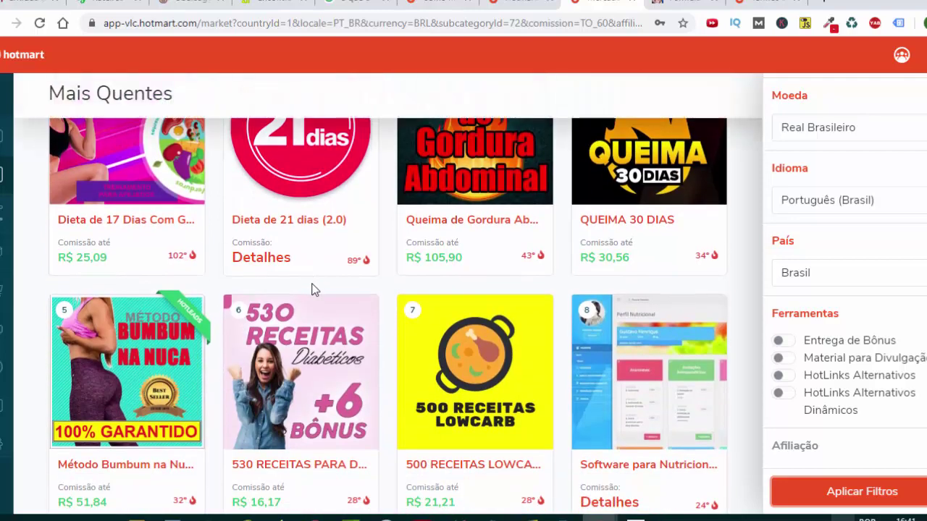
{"action": "scroll", "coordinate": [313, 288], "scroll_direction": "down", "scroll_amount": 4}
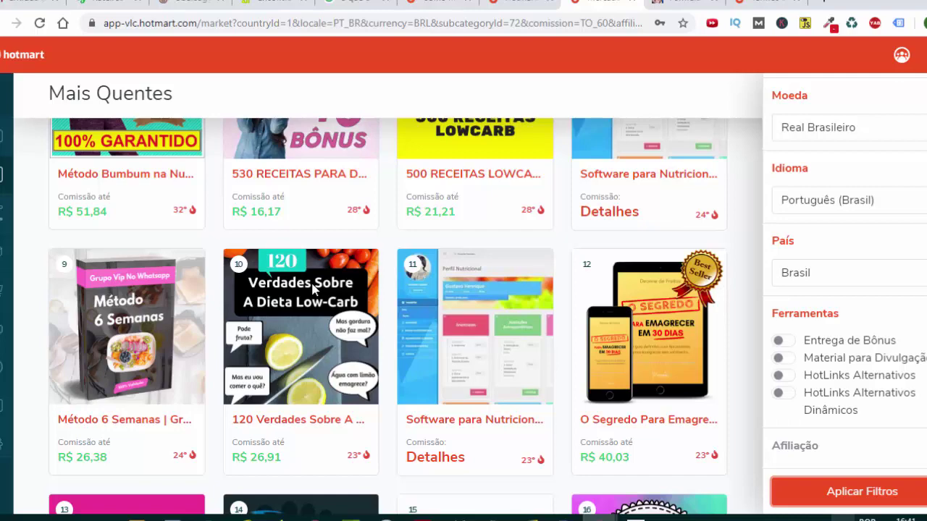
{"action": "scroll", "coordinate": [313, 288], "scroll_direction": "down", "scroll_amount": 3}
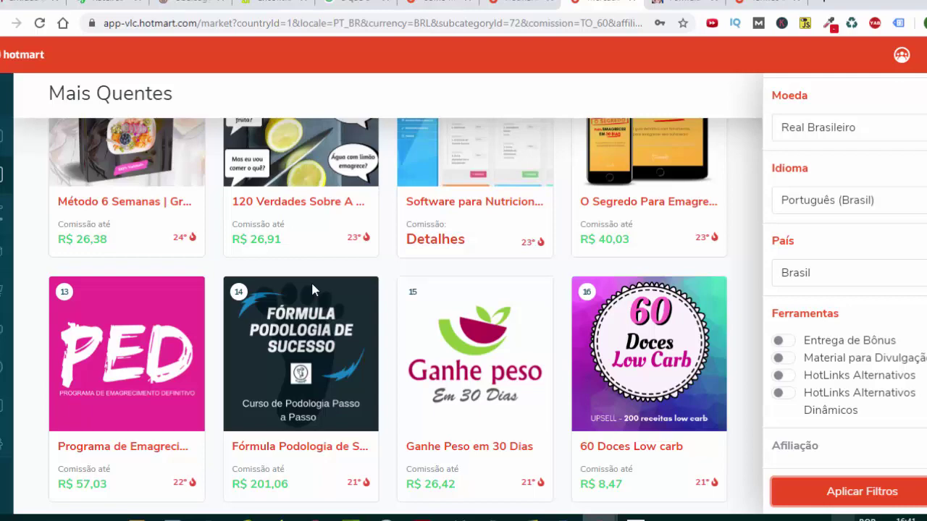
{"action": "scroll", "coordinate": [313, 289], "scroll_direction": "down", "scroll_amount": 1}
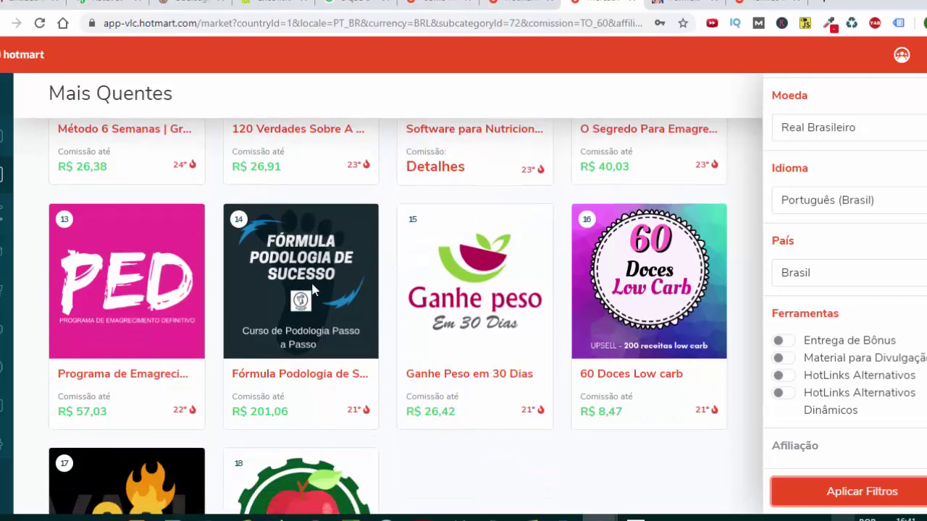
{"action": "scroll", "coordinate": [313, 289], "scroll_direction": "down", "scroll_amount": 3}
{"action": "scroll", "coordinate": [313, 289], "scroll_direction": "up", "scroll_amount": 2}
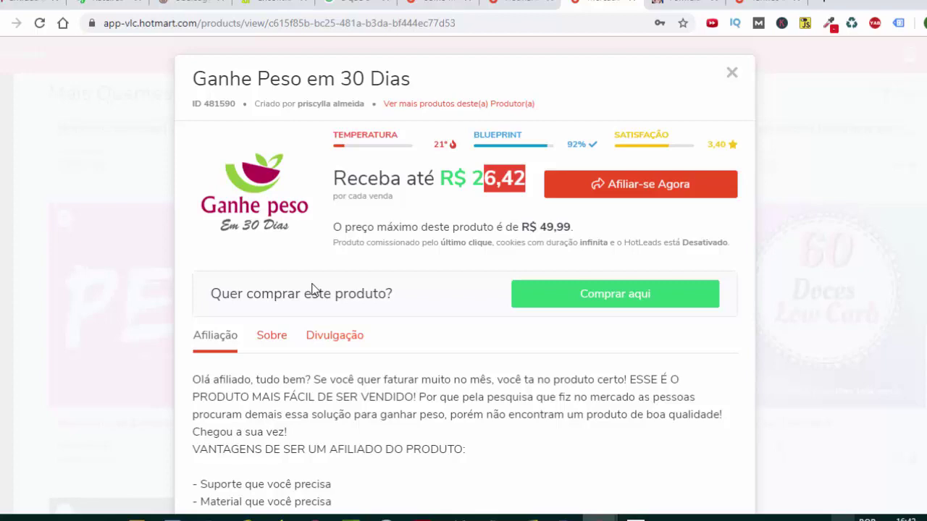
- Examine the Ganhe Peso em 30 Dias sales page, from its headline to the testimonial video and the purchase button
{"action": "scroll", "coordinate": [313, 290], "scroll_direction": "down", "scroll_amount": 2}
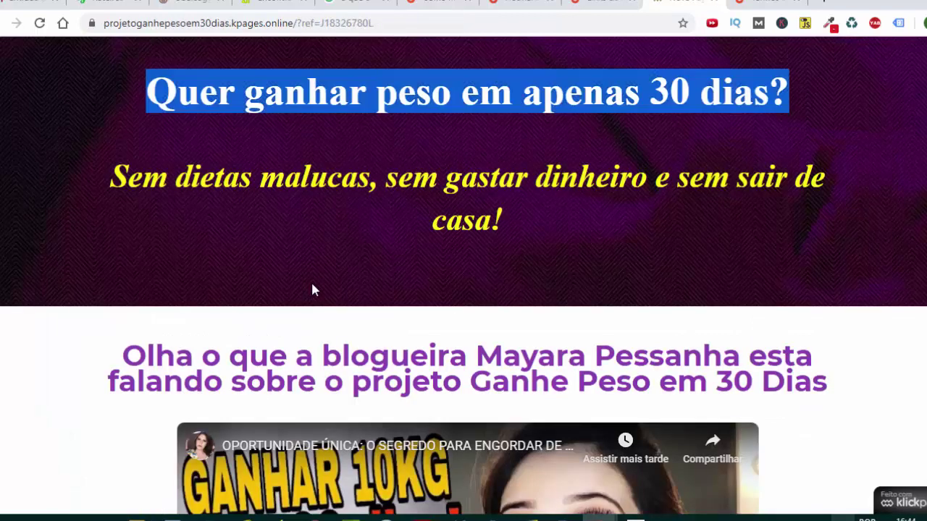
{"action": "left_click", "coordinate": [313, 289]}
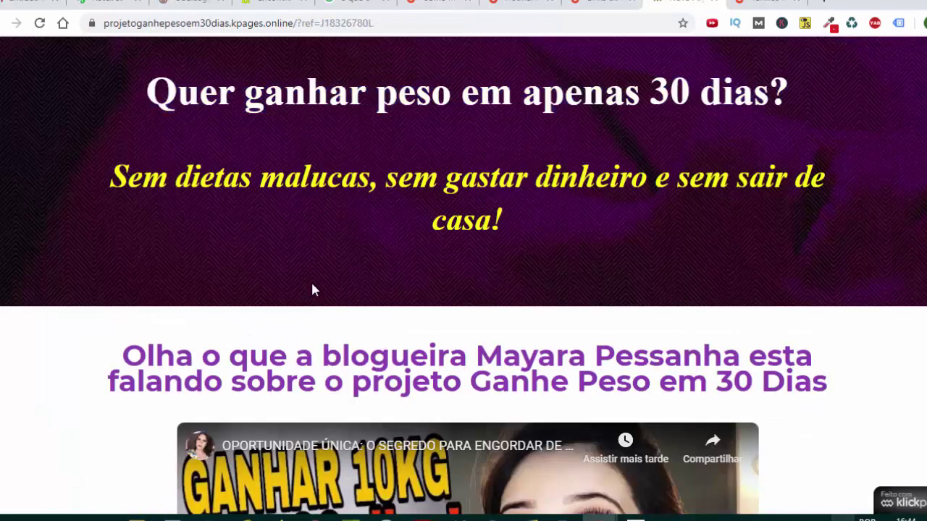
{"action": "scroll", "coordinate": [312, 290], "scroll_direction": "down", "scroll_amount": 2}
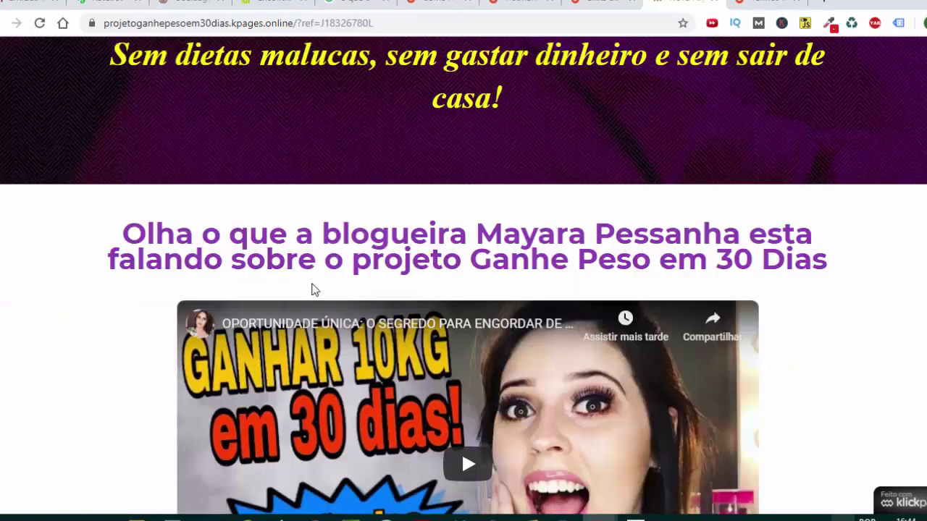
{"action": "scroll", "coordinate": [313, 290], "scroll_direction": "up", "scroll_amount": 1}
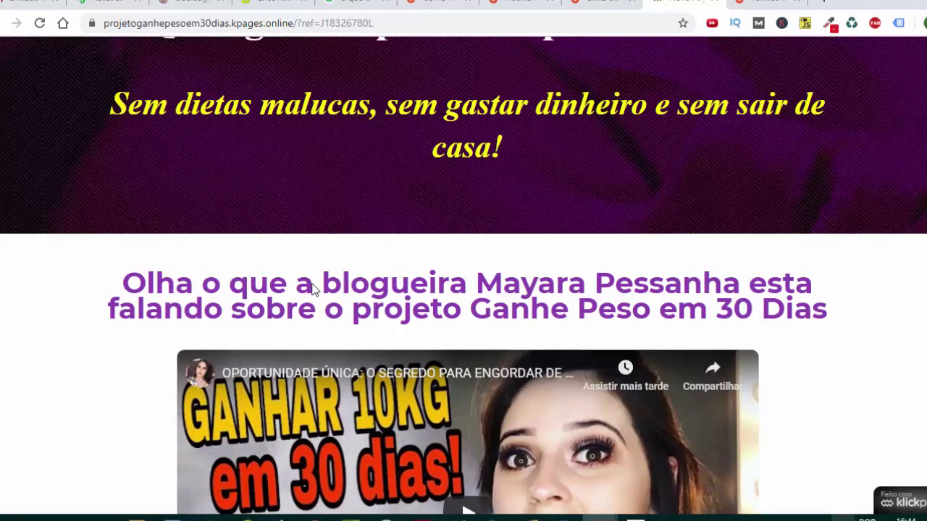
{"action": "scroll", "coordinate": [313, 290], "scroll_direction": "up", "scroll_amount": 1}
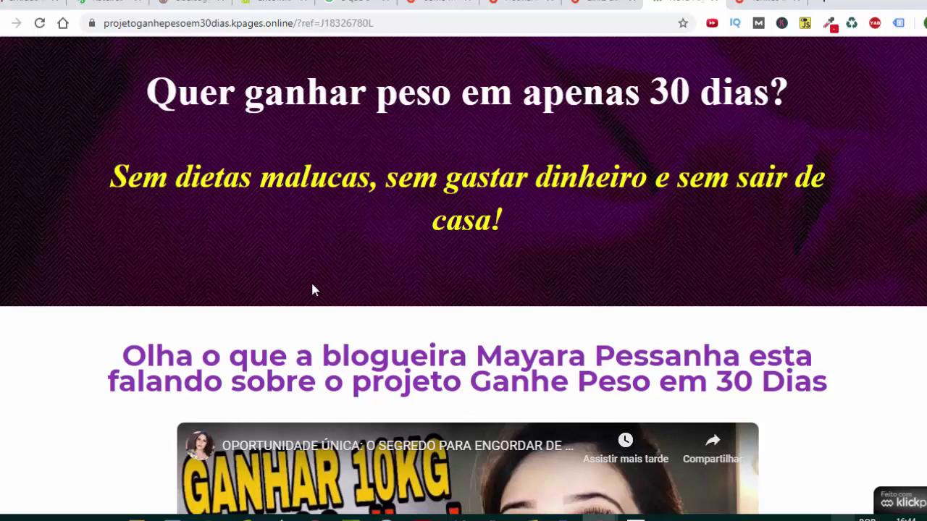
{"action": "scroll", "coordinate": [313, 289], "scroll_direction": "down", "scroll_amount": 3}
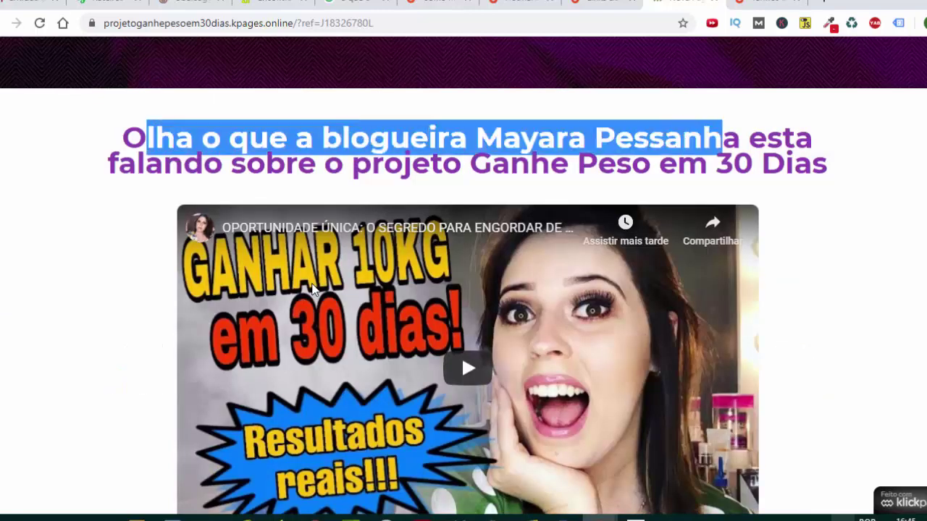
{"action": "scroll", "coordinate": [313, 290], "scroll_direction": "down", "scroll_amount": 1}
{"action": "scroll", "coordinate": [313, 290], "scroll_direction": "down", "scroll_amount": 2}
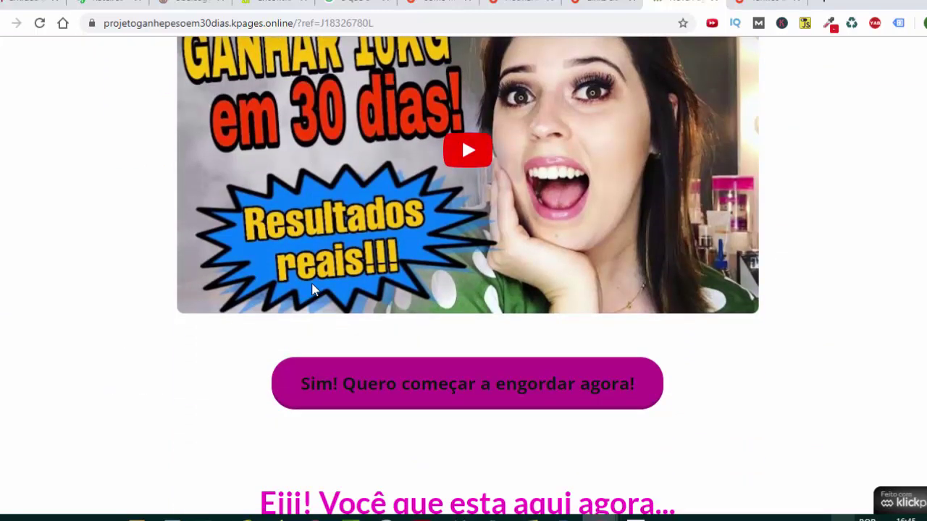
- Read the sales page's opening questions to the visitor and the six-item outline of what the project contains
{"action": "scroll", "coordinate": [312, 289], "scroll_direction": "down", "scroll_amount": 1}
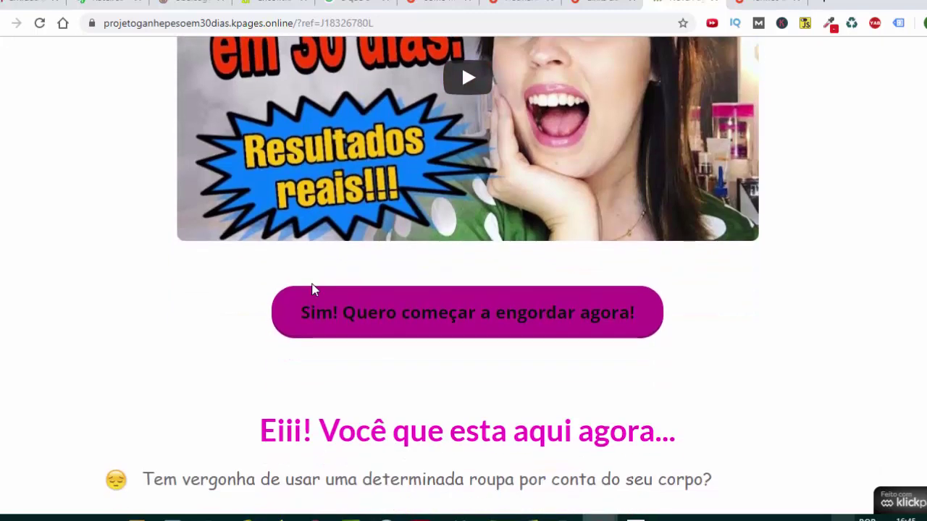
{"action": "scroll", "coordinate": [313, 290], "scroll_direction": "down", "scroll_amount": 3}
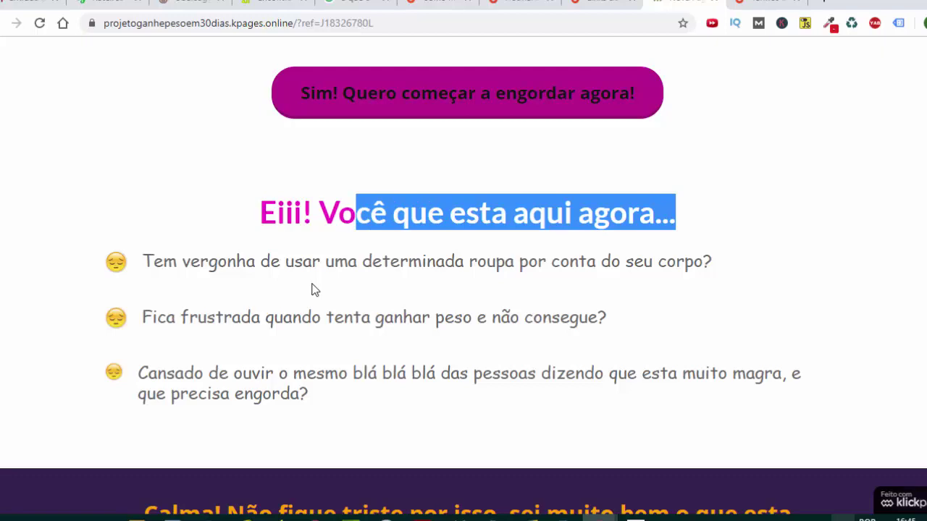
{"action": "scroll", "coordinate": [313, 290], "scroll_direction": "down", "scroll_amount": 3}
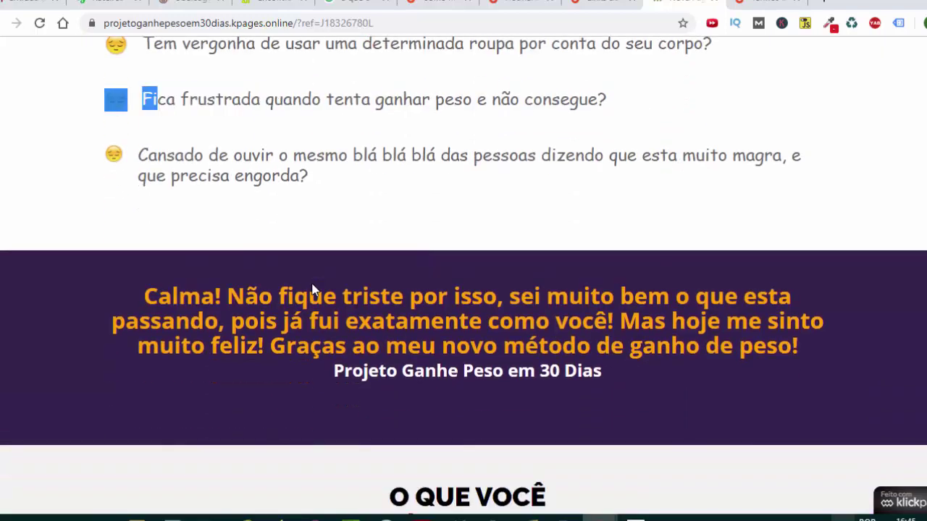
{"action": "scroll", "coordinate": [313, 290], "scroll_direction": "up", "scroll_amount": 2}
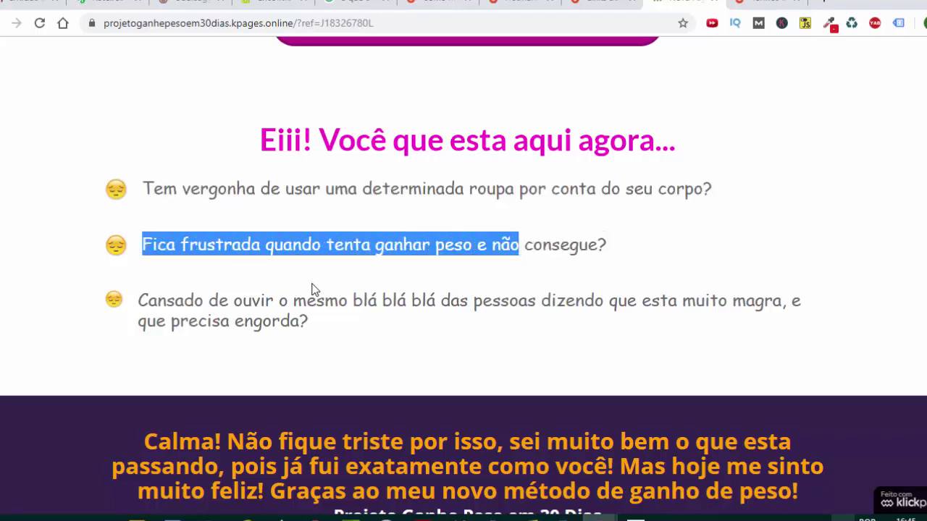
{"action": "scroll", "coordinate": [313, 289], "scroll_direction": "down", "scroll_amount": 2}
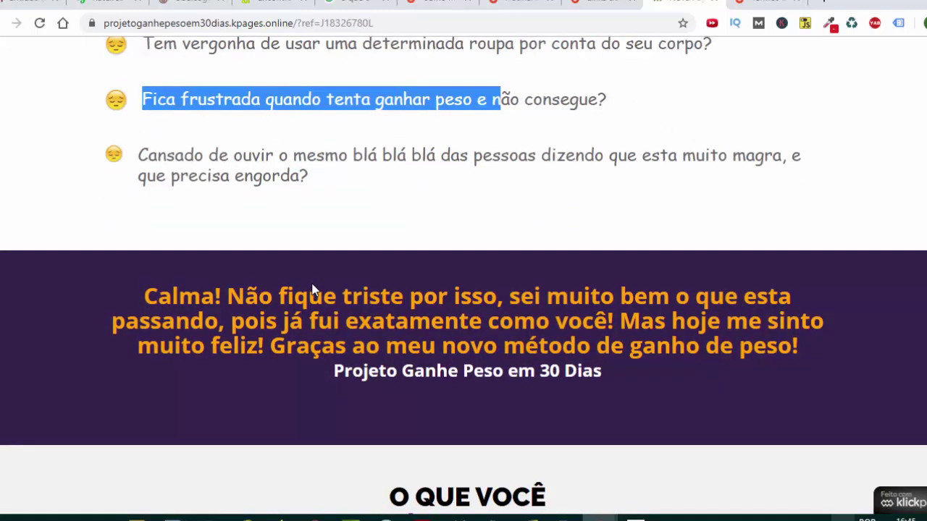
{"action": "scroll", "coordinate": [312, 289], "scroll_direction": "down", "scroll_amount": 2}
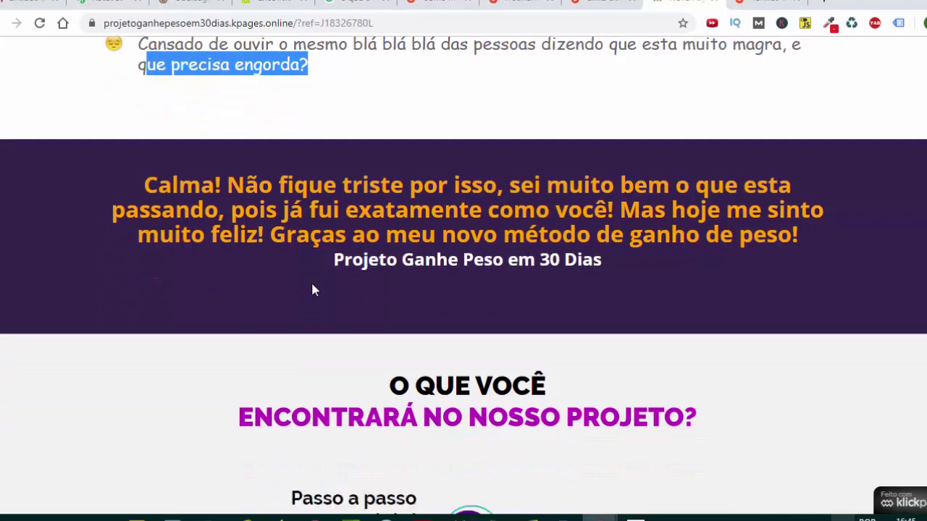
{"action": "scroll", "coordinate": [313, 289], "scroll_direction": "down", "scroll_amount": 4}
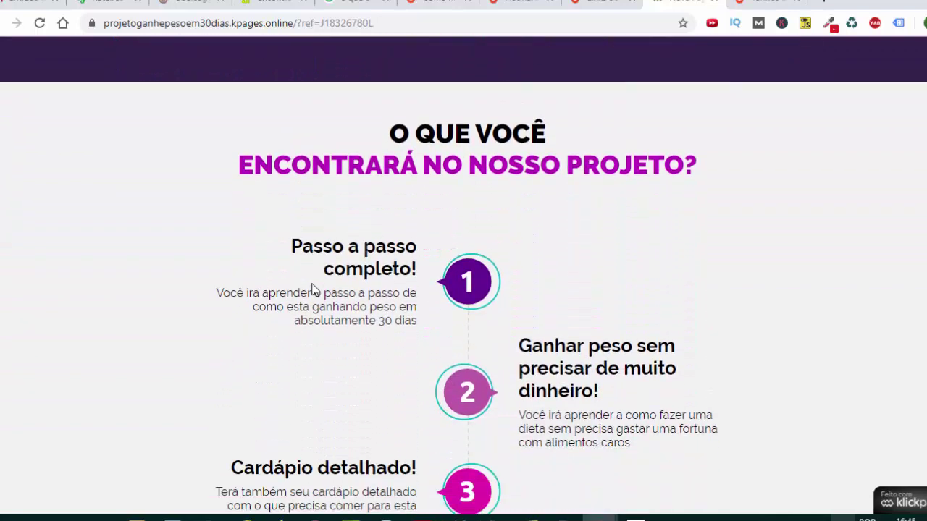
{"action": "scroll", "coordinate": [313, 289], "scroll_direction": "down", "scroll_amount": 2}
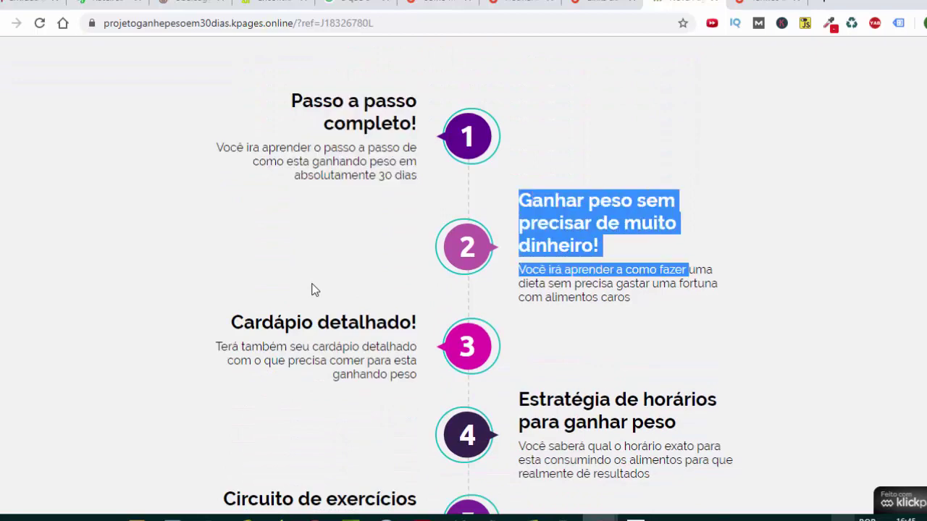
{"action": "scroll", "coordinate": [313, 290], "scroll_direction": "down", "scroll_amount": 2}
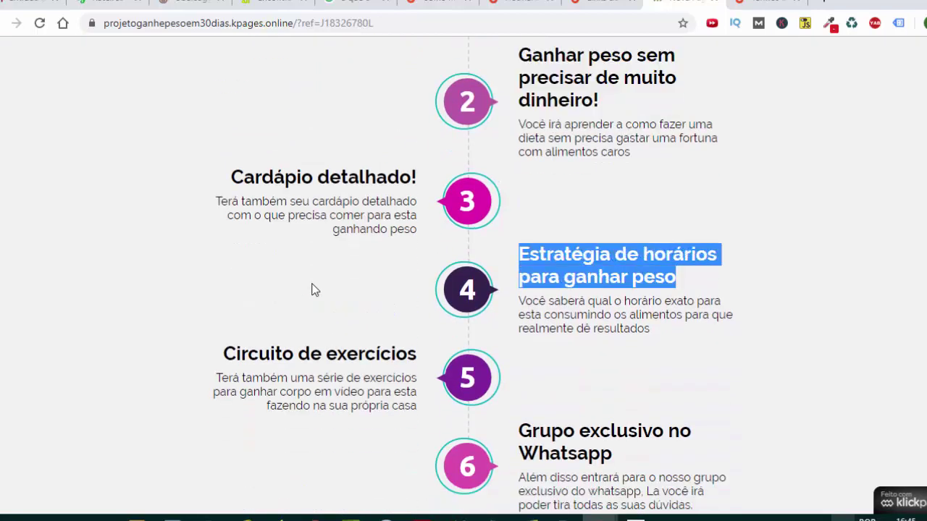
{"action": "scroll", "coordinate": [313, 290], "scroll_direction": "down", "scroll_amount": 3}
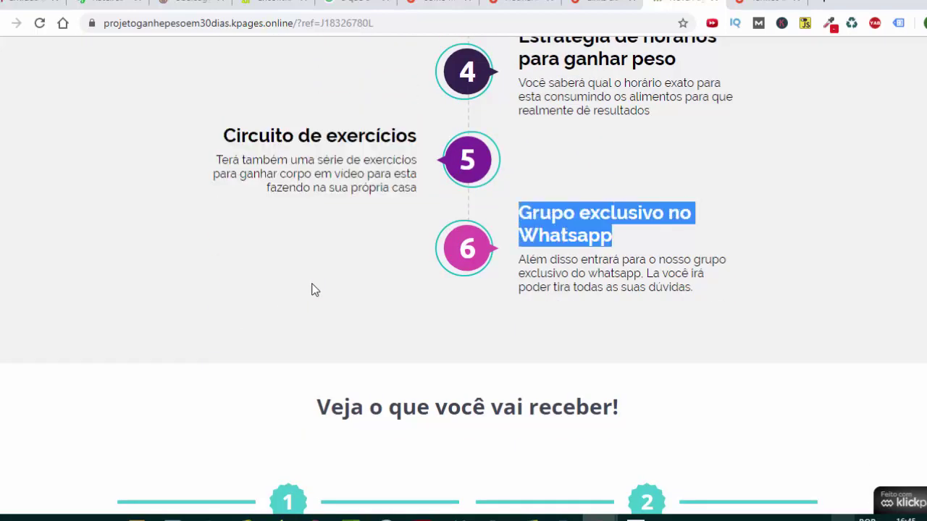
- Examine the materials included in the offer: the main Projeto Ganho de Peso book, Bônus 1 and 2, the Super Bônus planner and the sign-up banner
{"action": "scroll", "coordinate": [313, 290], "scroll_direction": "down", "scroll_amount": 5}
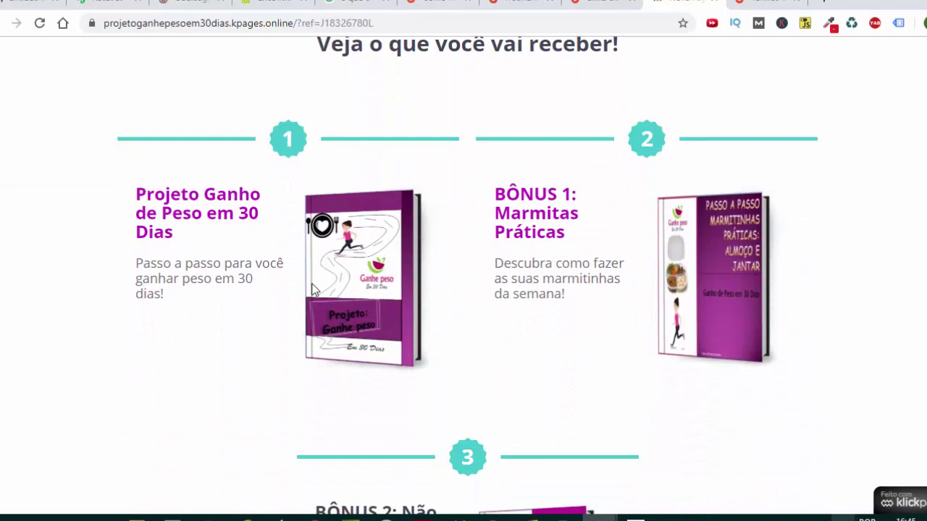
{"action": "double_click", "coordinate": [313, 289]}
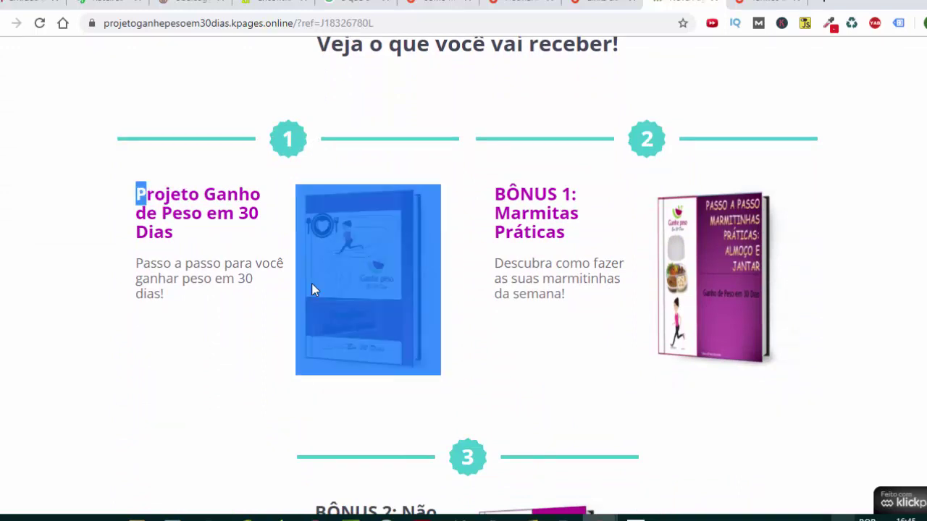
{"action": "left_click", "coordinate": [313, 289]}
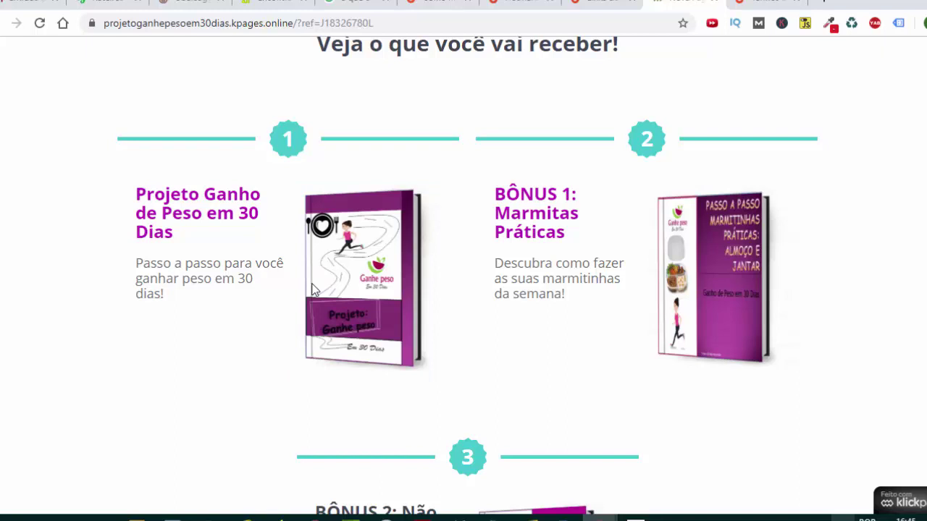
{"action": "scroll", "coordinate": [313, 289], "scroll_direction": "down", "scroll_amount": 1}
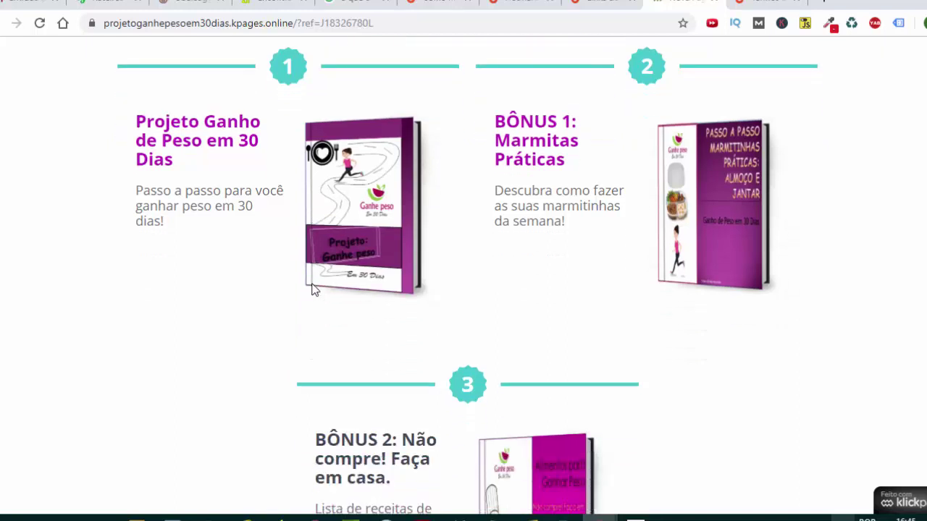
{"action": "scroll", "coordinate": [313, 289], "scroll_direction": "down", "scroll_amount": 2}
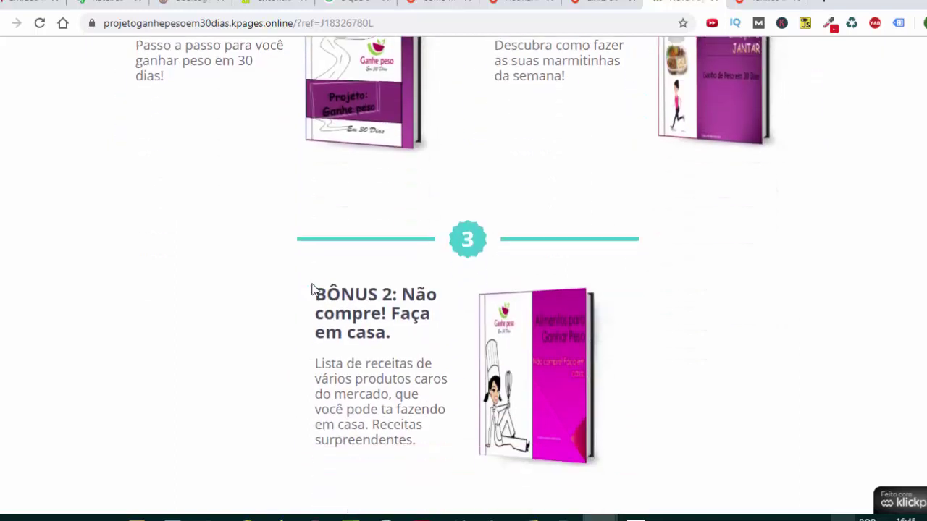
{"action": "scroll", "coordinate": [313, 290], "scroll_direction": "down", "scroll_amount": 3}
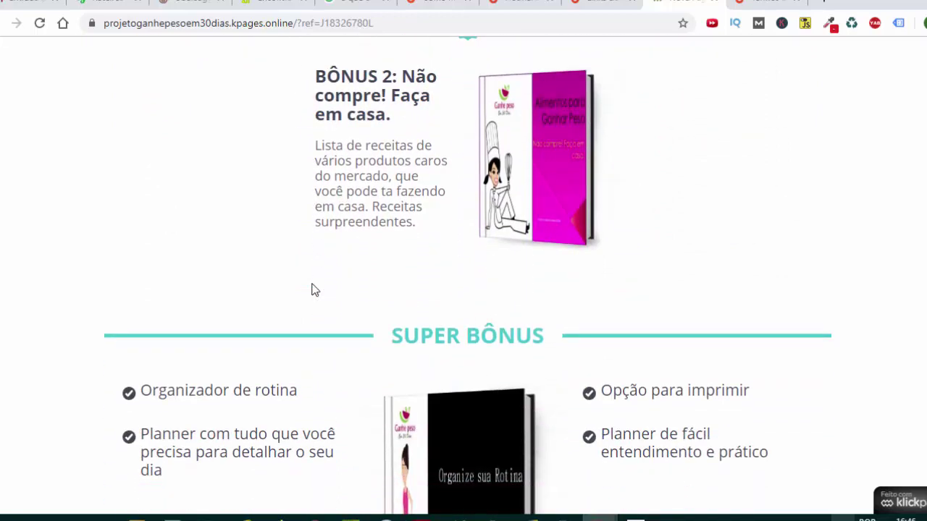
{"action": "scroll", "coordinate": [313, 290], "scroll_direction": "up", "scroll_amount": 5}
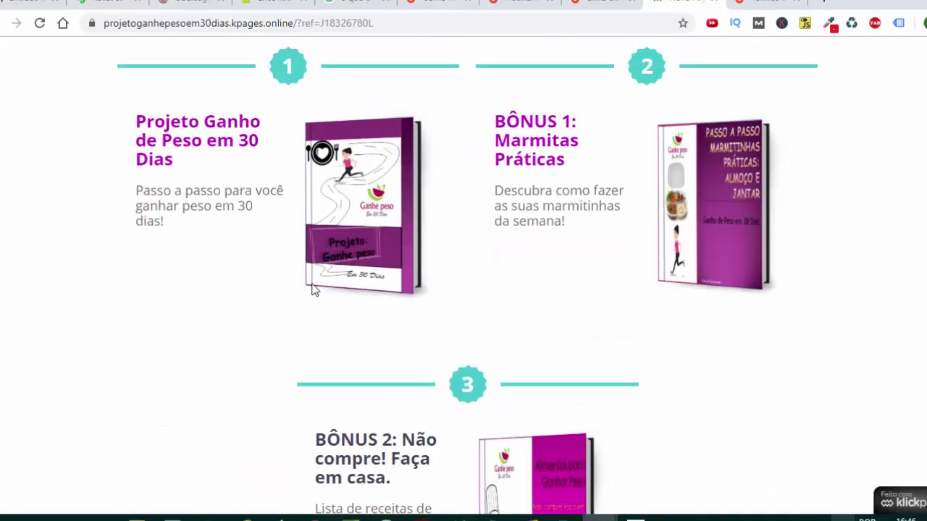
{"action": "scroll", "coordinate": [313, 290], "scroll_direction": "down", "scroll_amount": 8}
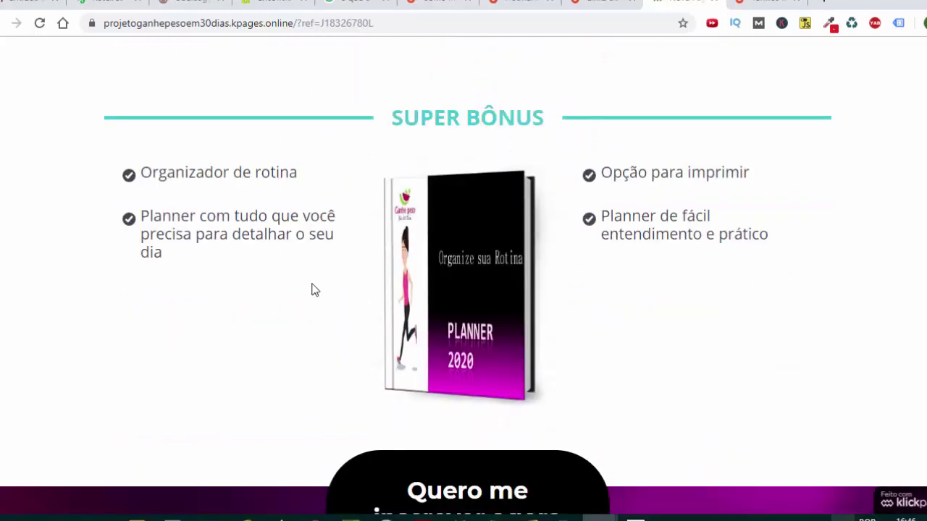
{"action": "left_click_drag", "start_coordinate": [612, 172], "coordinate": [768, 234]}
{"action": "scroll", "coordinate": [312, 289], "scroll_direction": "down", "scroll_amount": 4}
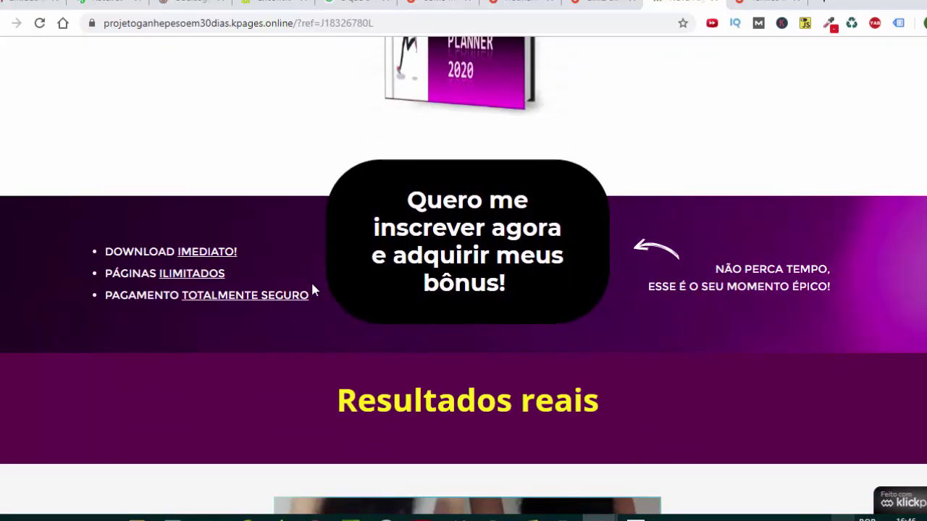
- Review the social proof on the sales page: before-and-after photos, written and video testimonials, and WhatsApp group screenshots
{"action": "scroll", "coordinate": [312, 290], "scroll_direction": "down", "scroll_amount": 5}
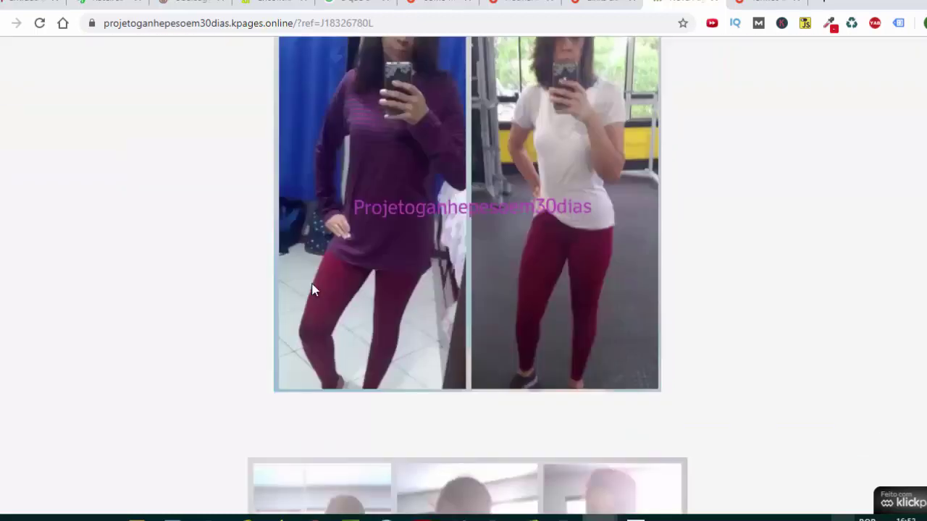
{"action": "scroll", "coordinate": [312, 289], "scroll_direction": "down", "scroll_amount": 5}
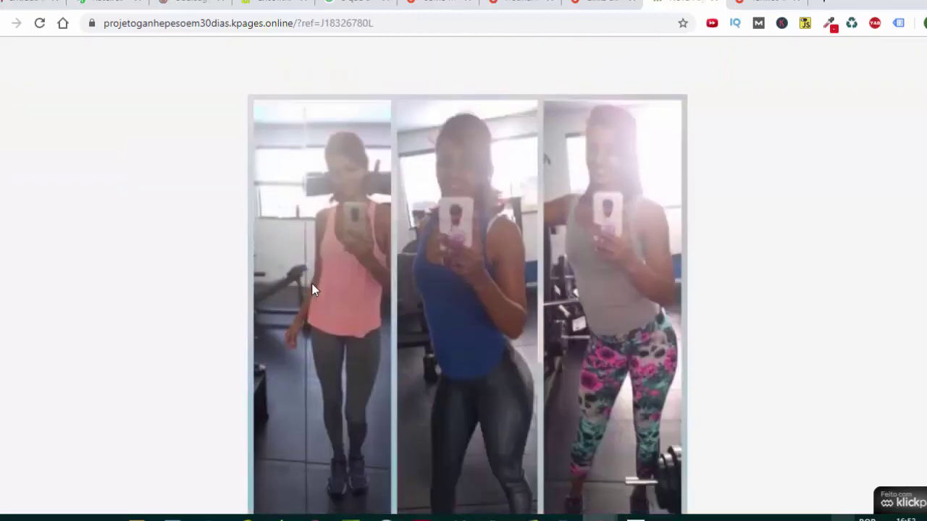
{"action": "scroll", "coordinate": [312, 290], "scroll_direction": "down", "scroll_amount": 8}
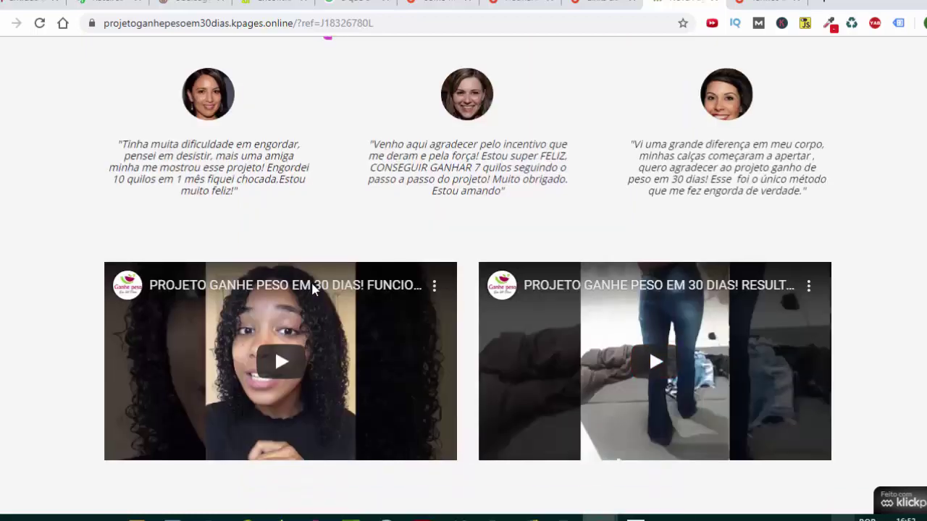
{"action": "scroll", "coordinate": [313, 288], "scroll_direction": "down", "scroll_amount": 10}
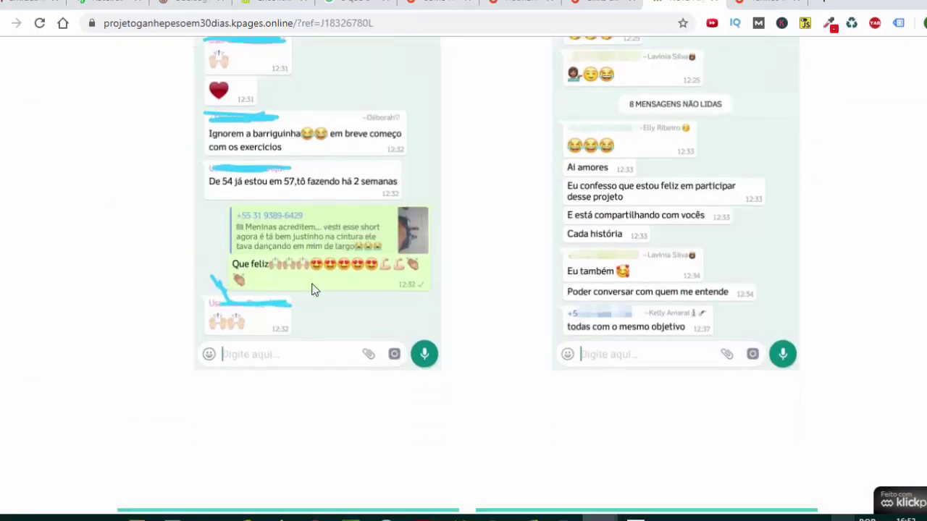
{"action": "scroll", "coordinate": [313, 290], "scroll_direction": "up", "scroll_amount": 3}
{"action": "key", "text": "shift+F10"}
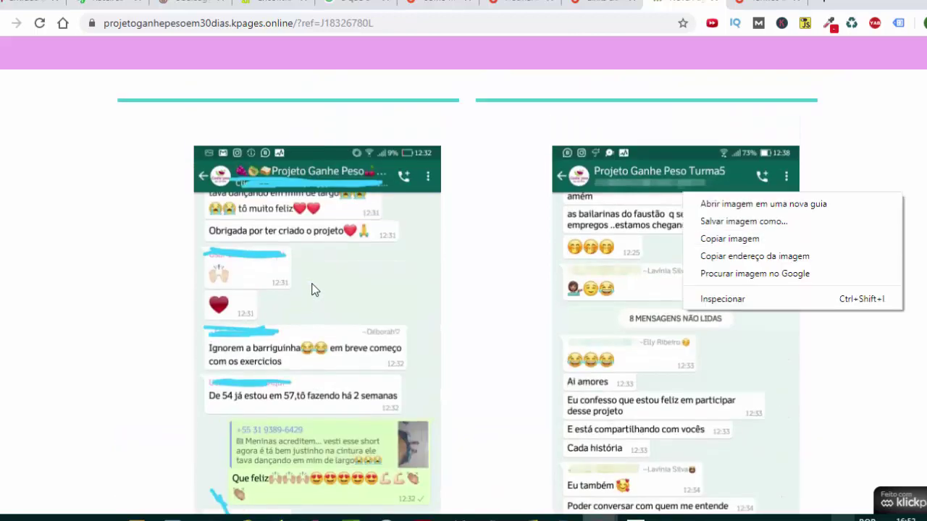
{"action": "key", "text": "Escape"}
{"action": "scroll", "coordinate": [312, 290], "scroll_direction": "up", "scroll_amount": 4}
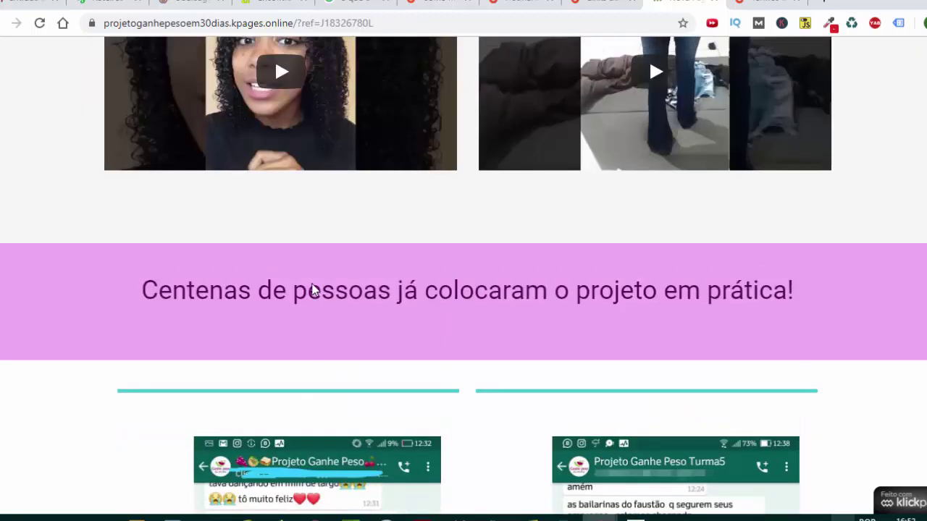
{"action": "left_click_drag", "start_coordinate": [313, 289], "coordinate": [658, 291]}
{"action": "scroll", "coordinate": [315, 290], "scroll_direction": "up", "scroll_amount": 5}
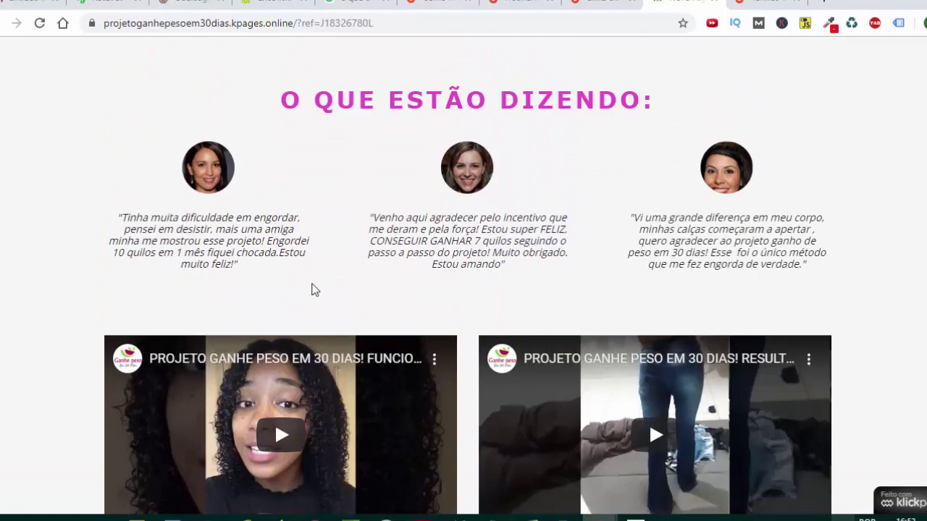
{"action": "scroll", "coordinate": [313, 290], "scroll_direction": "down", "scroll_amount": 8}
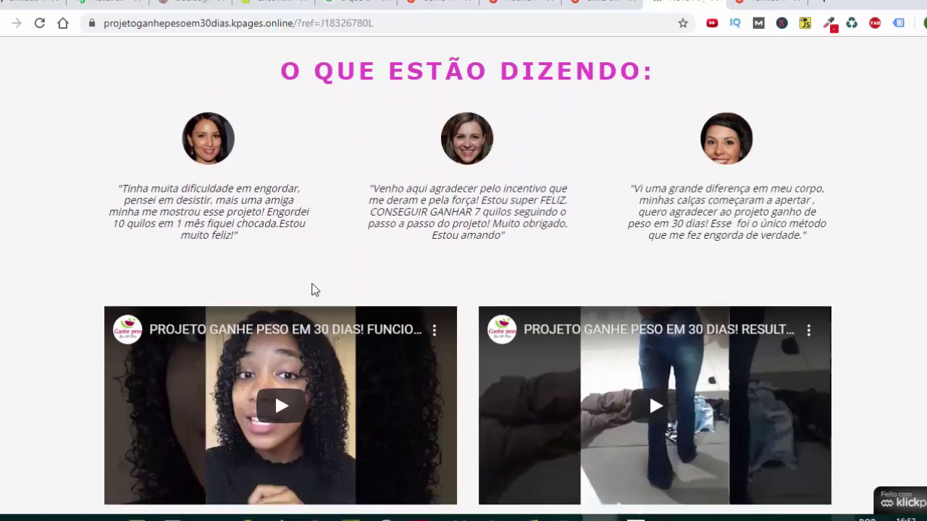
{"action": "scroll", "coordinate": [313, 288], "scroll_direction": "down", "scroll_amount": 10}
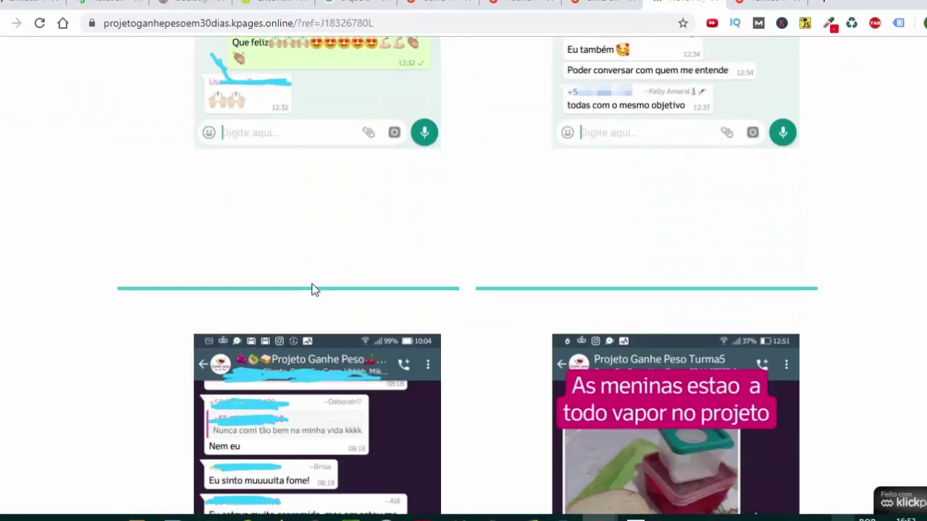
{"action": "scroll", "coordinate": [313, 288], "scroll_direction": "down", "scroll_amount": 6}
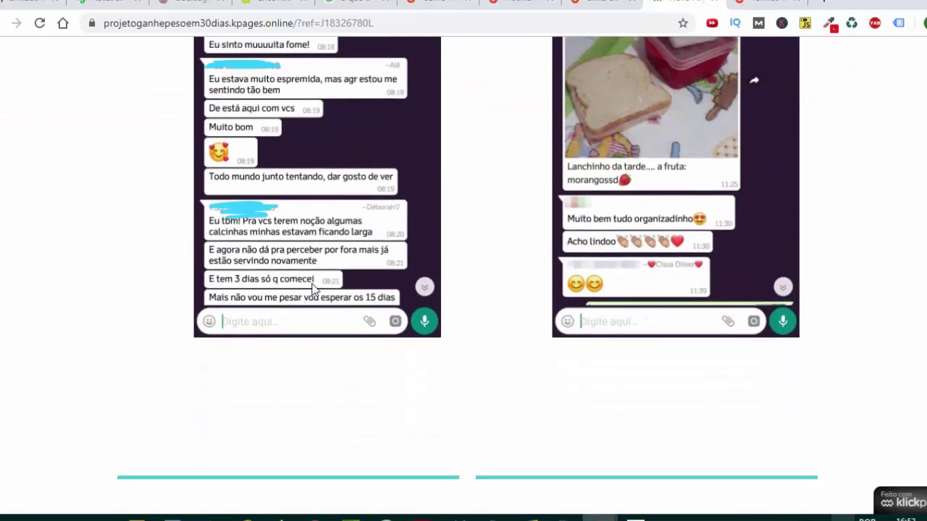
{"action": "scroll", "coordinate": [313, 290], "scroll_direction": "down", "scroll_amount": 15}
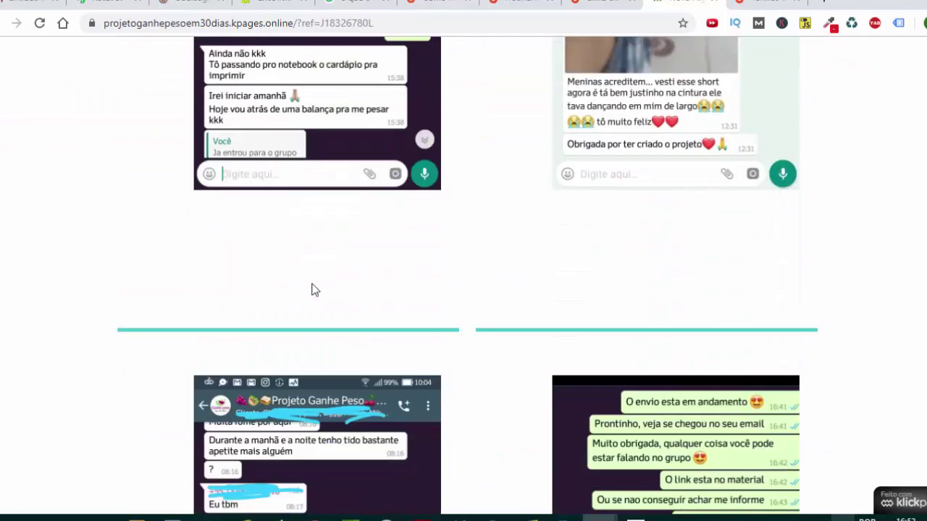
- Check the offer's price, money-back guarantee, sign-up button, payment options and the Perguntas e Respostas section
{"action": "scroll", "coordinate": [312, 289], "scroll_direction": "down", "scroll_amount": 2}
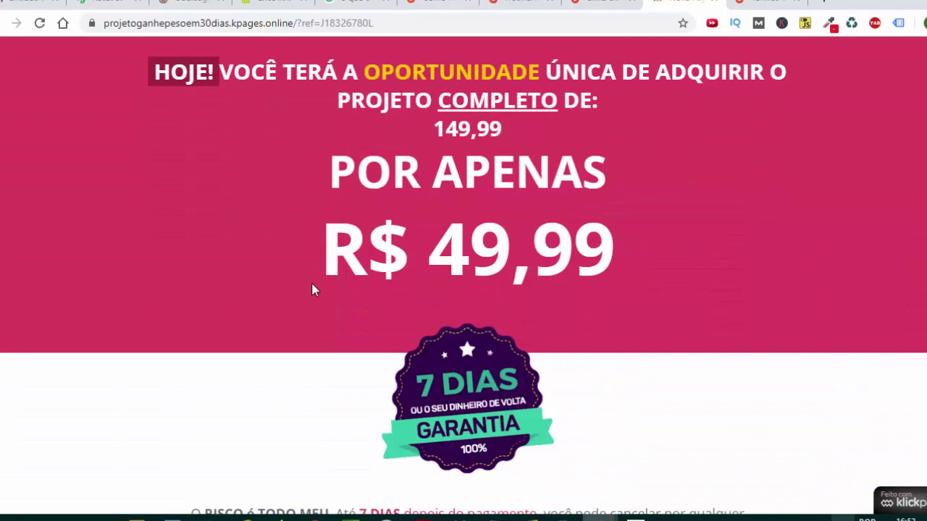
{"action": "scroll", "coordinate": [312, 289], "scroll_direction": "up", "scroll_amount": 2}
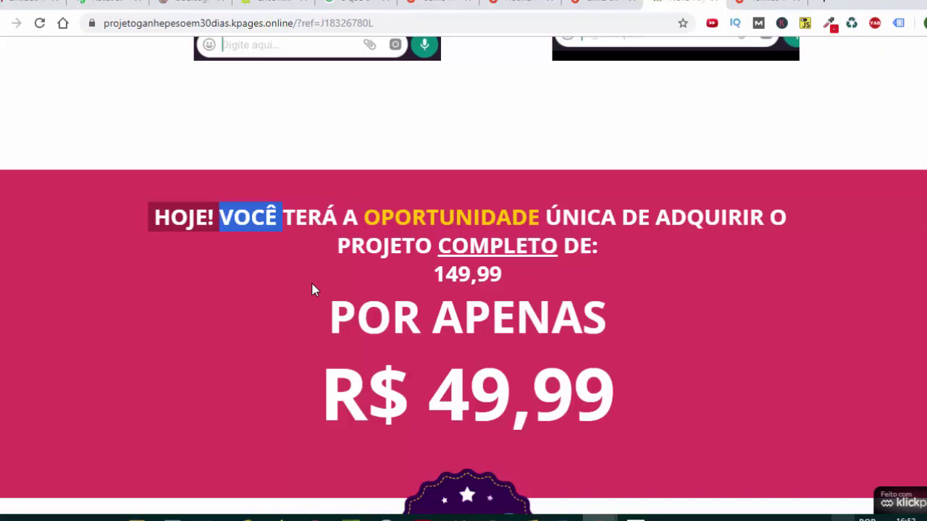
{"action": "scroll", "coordinate": [312, 290], "scroll_direction": "down", "scroll_amount": 7}
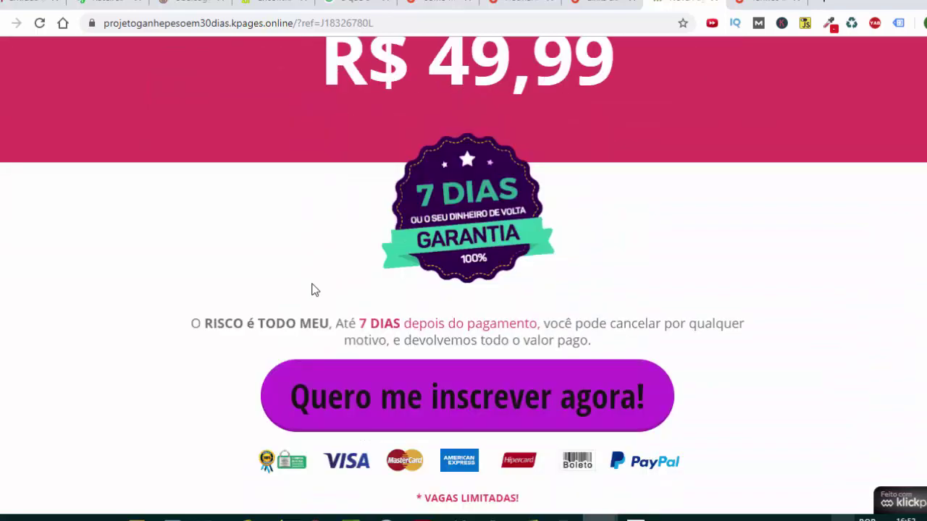
{"action": "scroll", "coordinate": [315, 290], "scroll_direction": "down", "scroll_amount": 5}
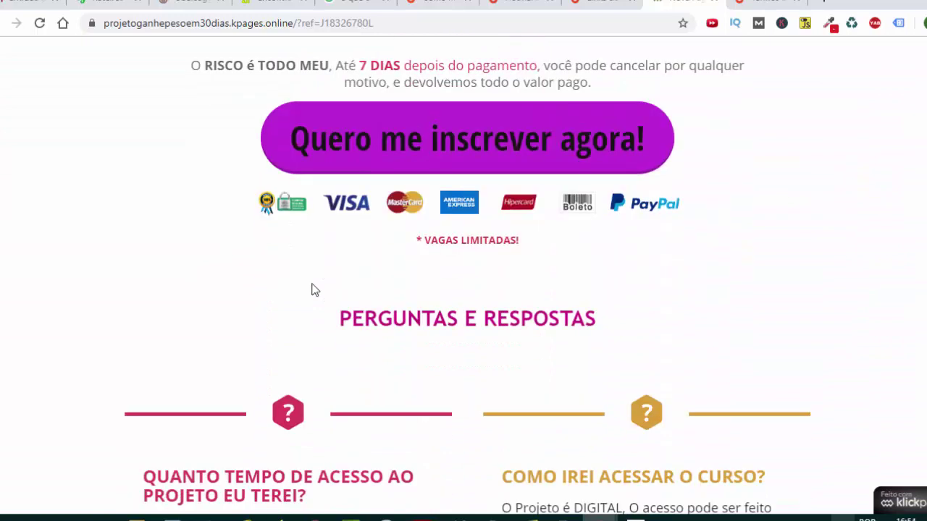
{"action": "scroll", "coordinate": [315, 290], "scroll_direction": "up", "scroll_amount": 1}
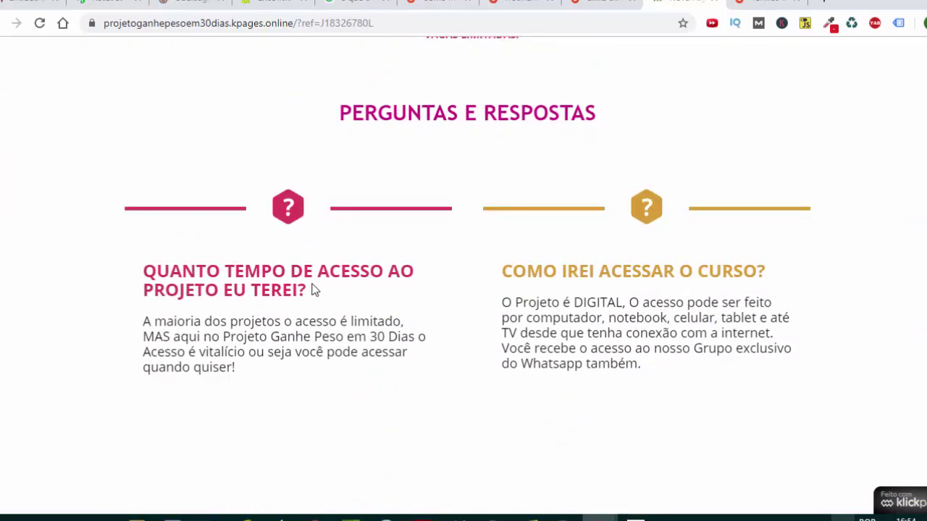
- Finish checking Perguntas e Respostas and open the checkout page through the sign-up offer below the 7-day guarantee
{"action": "scroll", "coordinate": [315, 290], "scroll_direction": "down", "scroll_amount": 1}
{"action": "scroll", "coordinate": [315, 290], "scroll_direction": "down", "scroll_amount": 3}
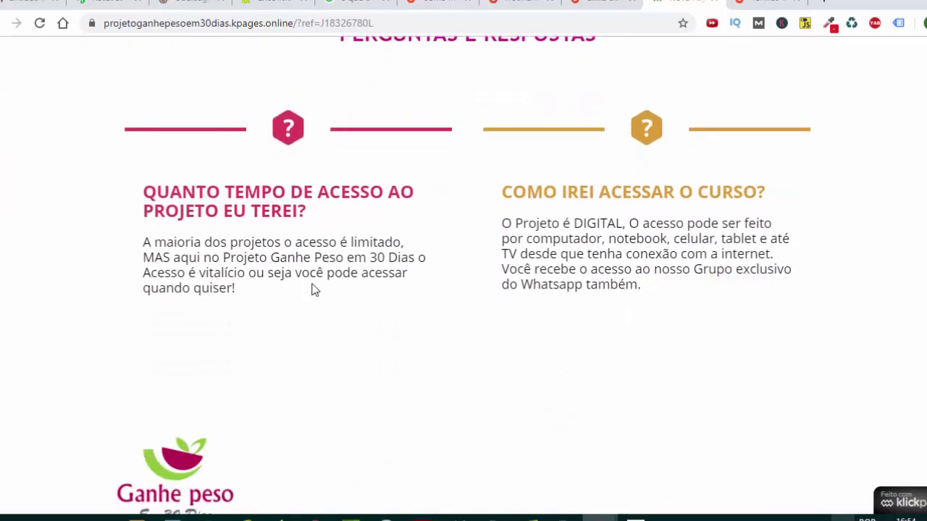
{"action": "scroll", "coordinate": [315, 290], "scroll_direction": "up", "scroll_amount": 10}
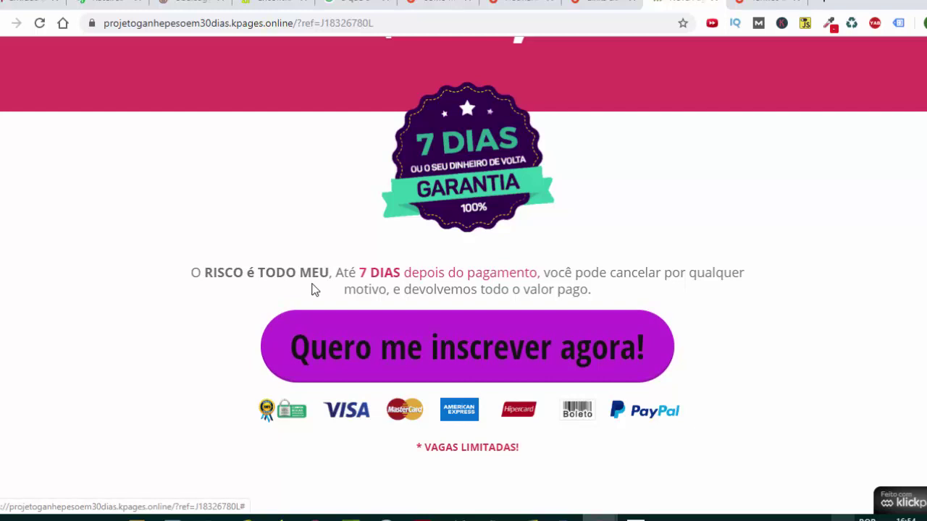
{"action": "left_click", "coordinate": [314, 290]}
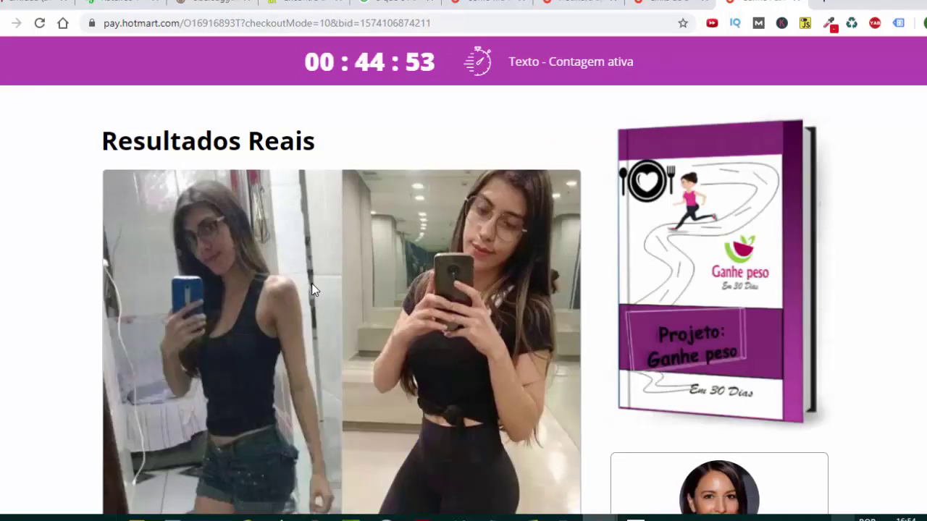
- Examine the checkout page's countdown, Resultados Reais before-and-after photos, customer testimonials and Vantagens box
{"action": "scroll", "coordinate": [313, 289], "scroll_direction": "down", "scroll_amount": 1}
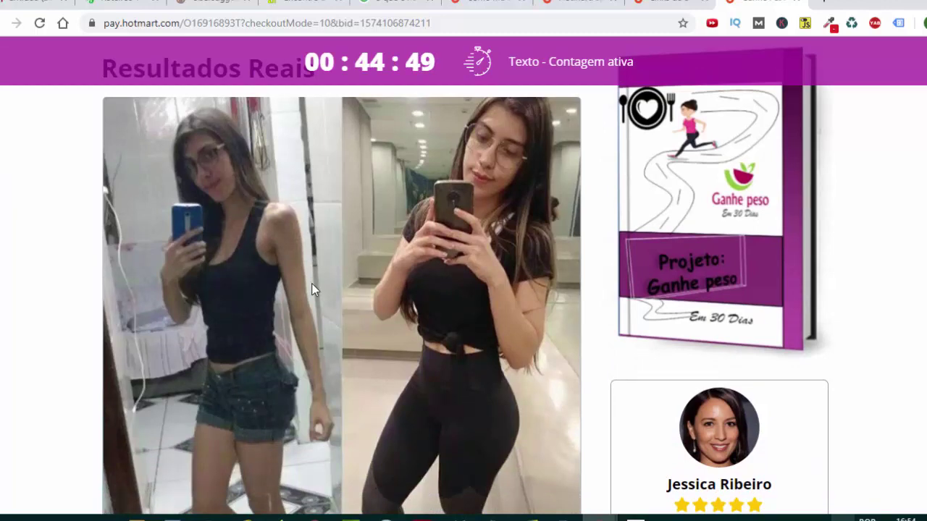
{"action": "scroll", "coordinate": [313, 289], "scroll_direction": "down", "scroll_amount": 2}
{"action": "scroll", "coordinate": [313, 289], "scroll_direction": "up", "scroll_amount": 3}
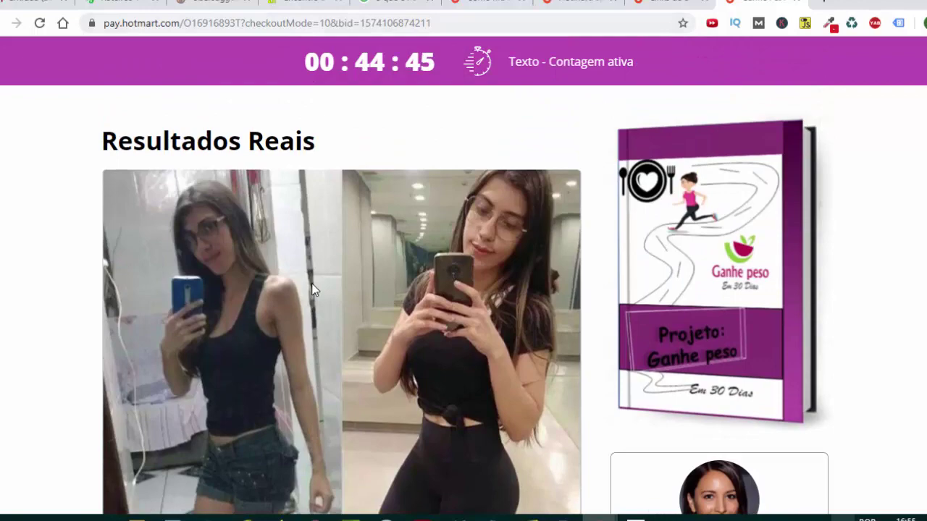
{"action": "scroll", "coordinate": [313, 289], "scroll_direction": "down", "scroll_amount": 4}
{"action": "scroll", "coordinate": [313, 289], "scroll_direction": "down", "scroll_amount": 4}
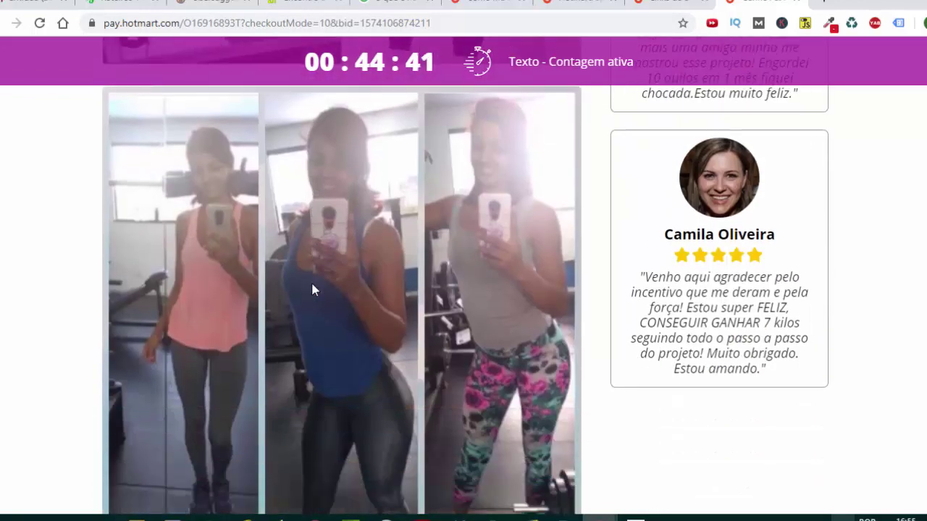
{"action": "scroll", "coordinate": [313, 290], "scroll_direction": "down", "scroll_amount": 3}
{"action": "scroll", "coordinate": [313, 289], "scroll_direction": "down", "scroll_amount": 6}
{"action": "scroll", "coordinate": [313, 290], "scroll_direction": "up", "scroll_amount": 3}
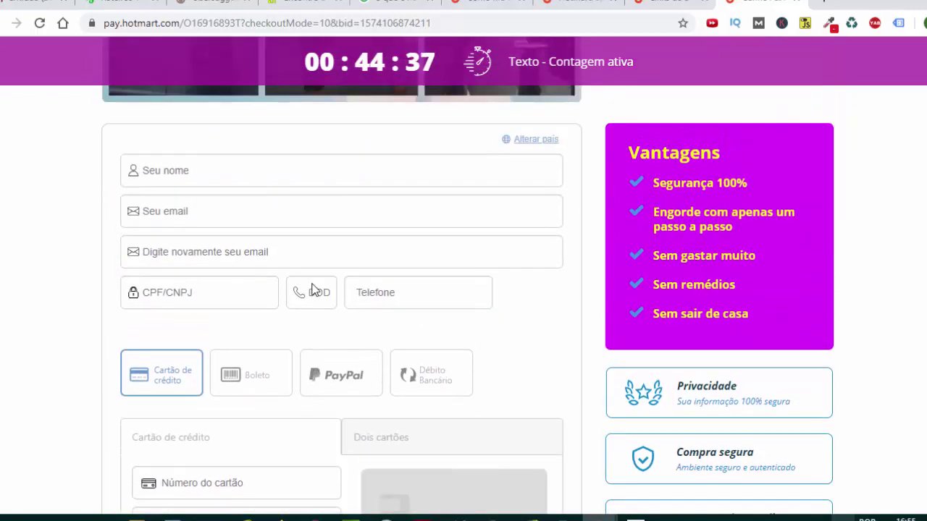
{"action": "scroll", "coordinate": [313, 289], "scroll_direction": "up", "scroll_amount": 4}
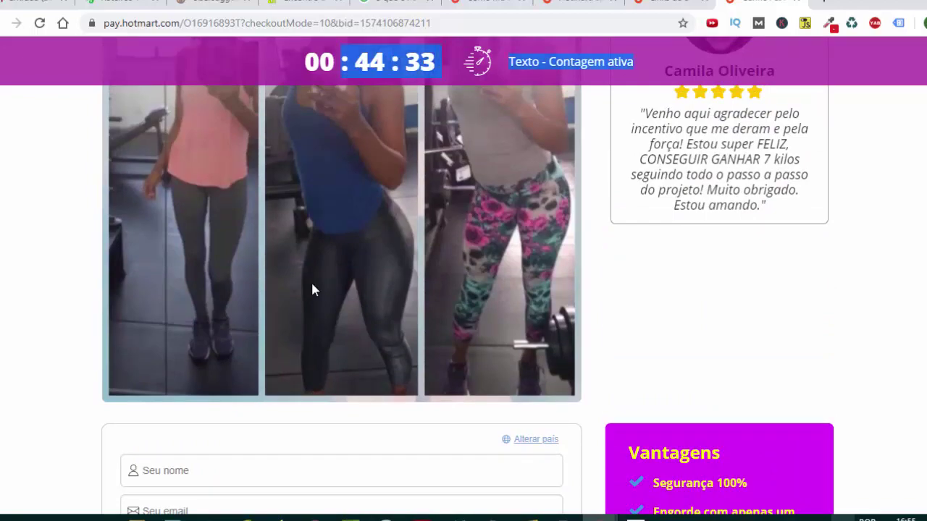
{"action": "scroll", "coordinate": [313, 289], "scroll_direction": "up", "scroll_amount": 3}
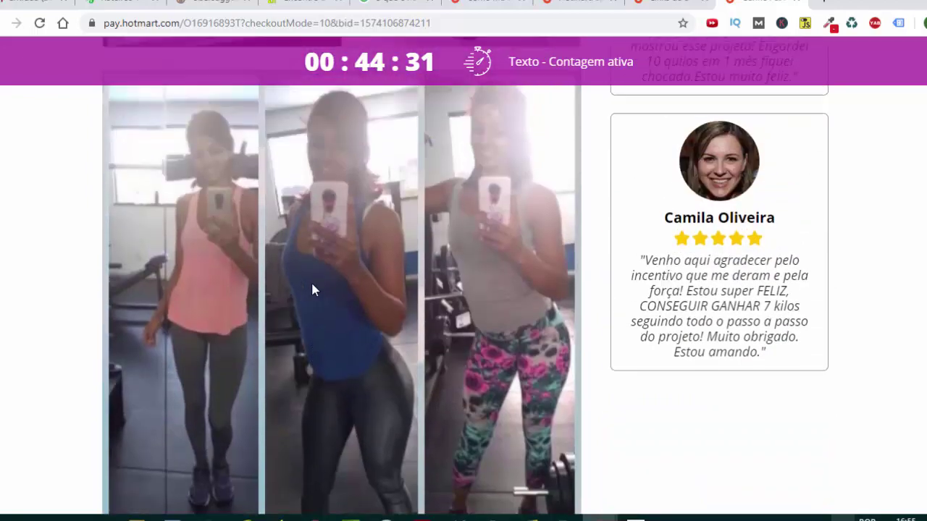
- Check the checkout's payment methods, credit card form, product price, purchase button and security badges
{"action": "scroll", "coordinate": [312, 290], "scroll_direction": "down", "scroll_amount": 7}
{"action": "scroll", "coordinate": [313, 290], "scroll_direction": "down", "scroll_amount": 4}
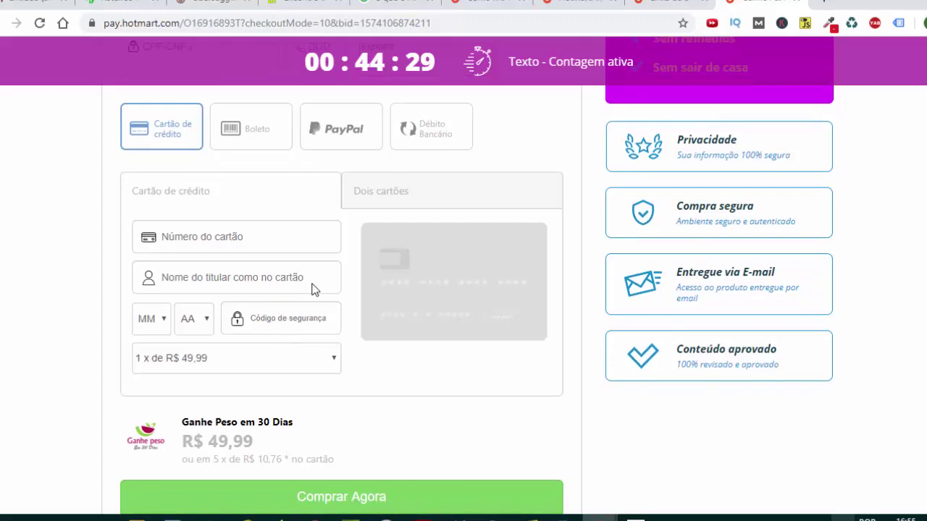
{"action": "scroll", "coordinate": [314, 290], "scroll_direction": "down", "scroll_amount": 1}
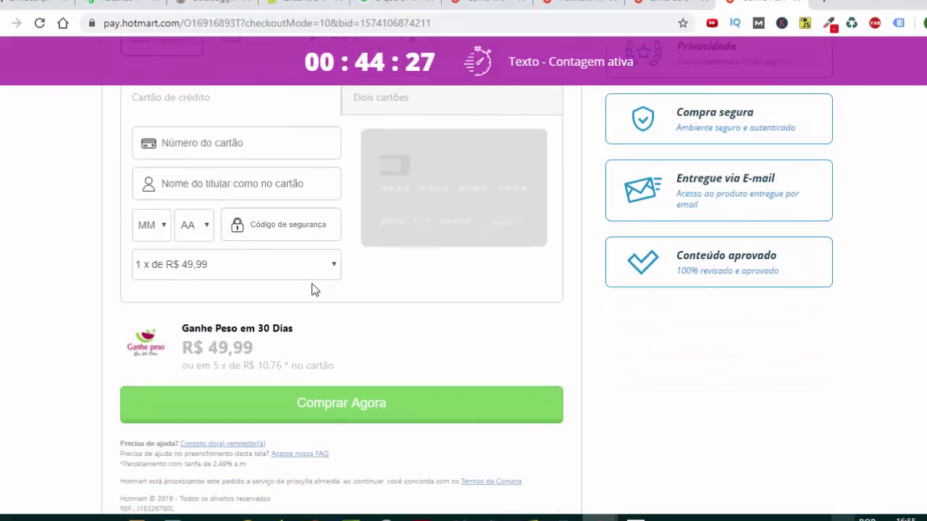
{"action": "scroll", "coordinate": [315, 290], "scroll_direction": "down", "scroll_amount": 3}
{"action": "scroll", "coordinate": [315, 289], "scroll_direction": "up", "scroll_amount": 6}
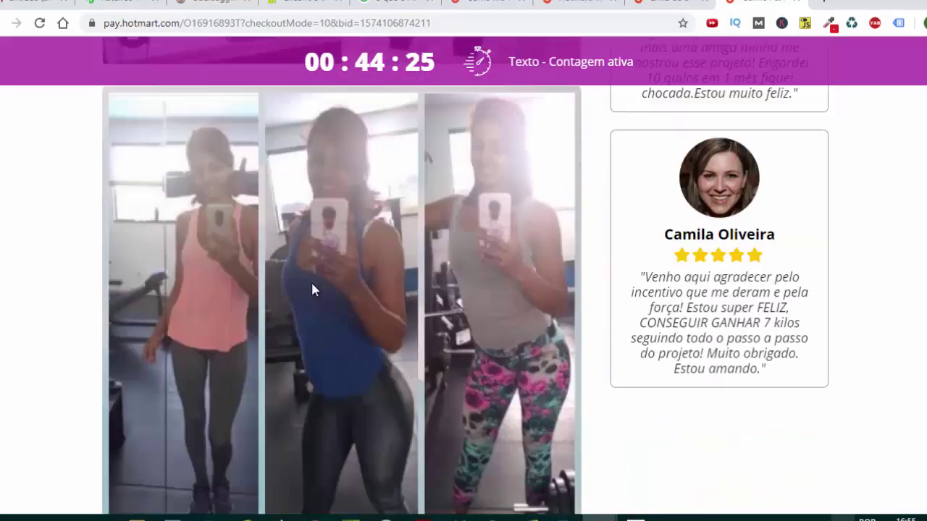
- Return to the HotLinks page of Ganhe Peso em 30 Dias and display its HotLinks Alternativos
{"action": "key", "text": "ctrl+Page_Up"}
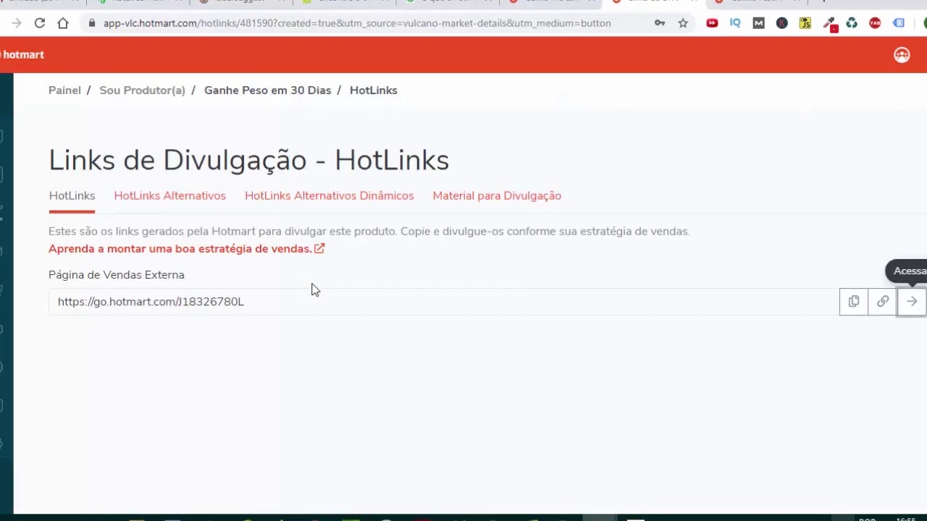
{"action": "key", "text": "shift+Tab"}
{"action": "key", "text": "shift+Tab"}
{"action": "key", "text": "shift+Tab"}
{"action": "key", "text": "shift+Tab"}
{"action": "key", "text": "shift+Tab"}
{"action": "key", "text": "shift+Tab"}
{"action": "key", "text": "Return"}
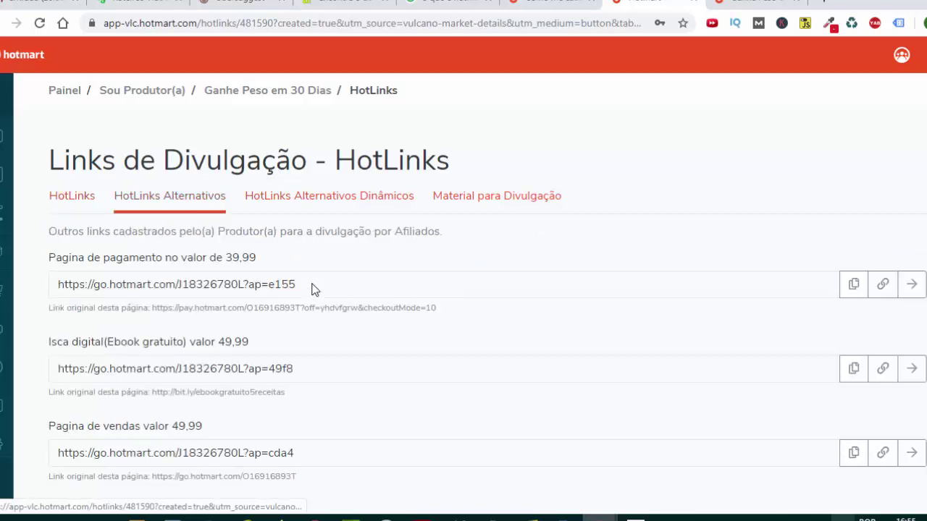
{"action": "scroll", "coordinate": [315, 290], "scroll_direction": "down", "scroll_amount": 1}
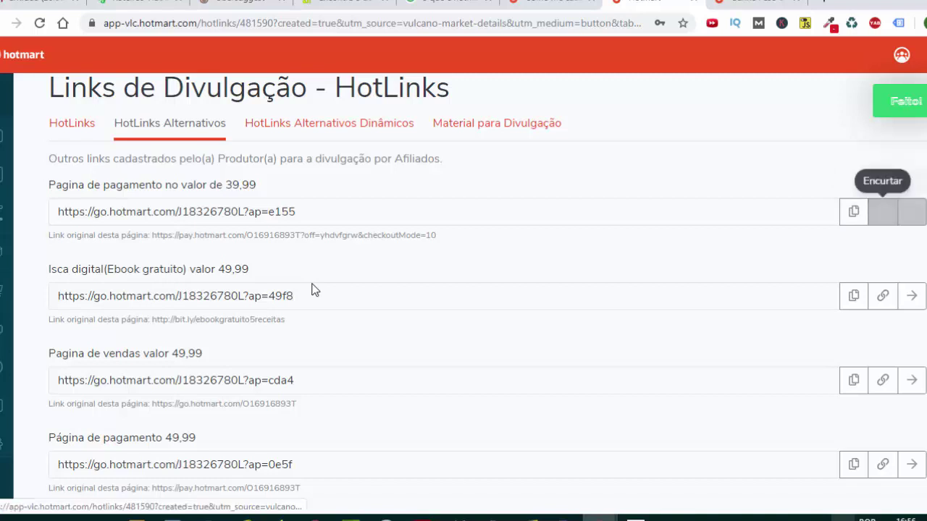
- Compare the web address of the open checkout page with the one of the alternative HotLinks page
{"action": "key", "text": "ctrl+l"}
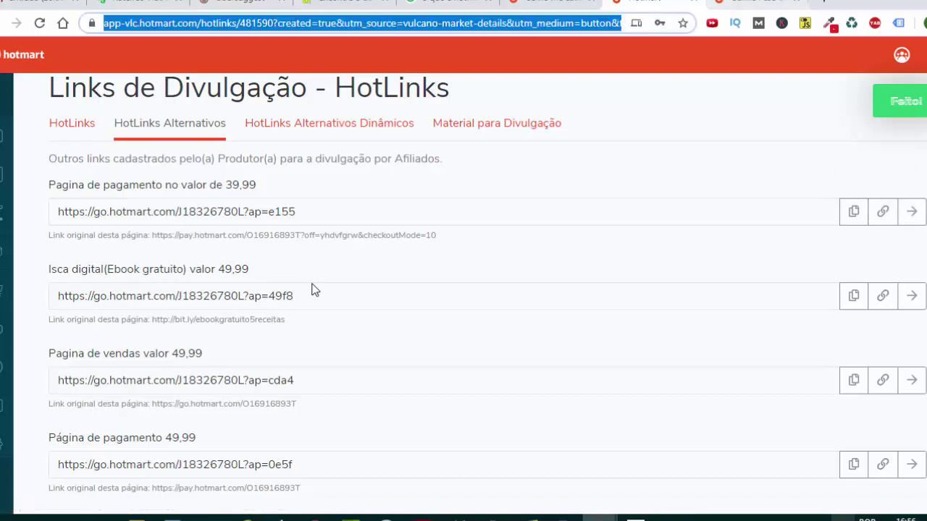
{"action": "key", "text": "ctrl+Tab"}
{"action": "key", "text": "ctrl+l"}
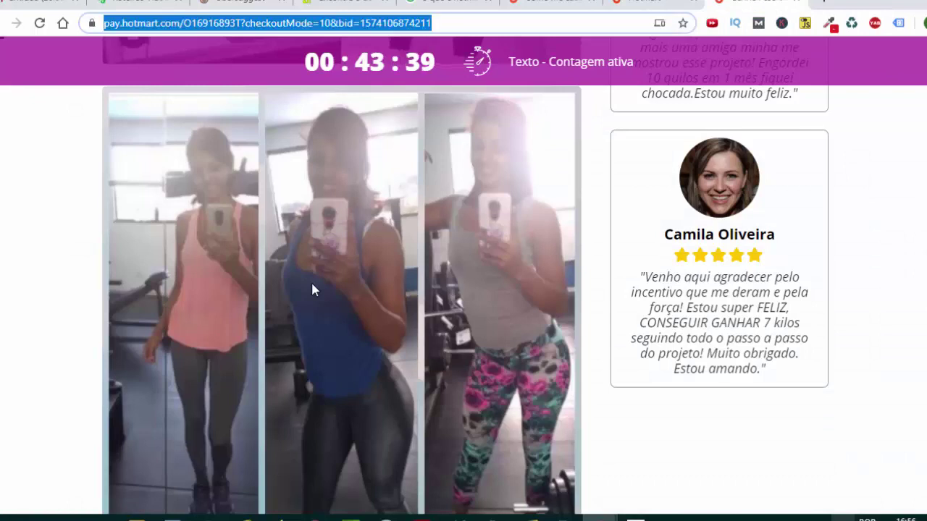
{"action": "key", "text": "ctrl+shift+Tab"}
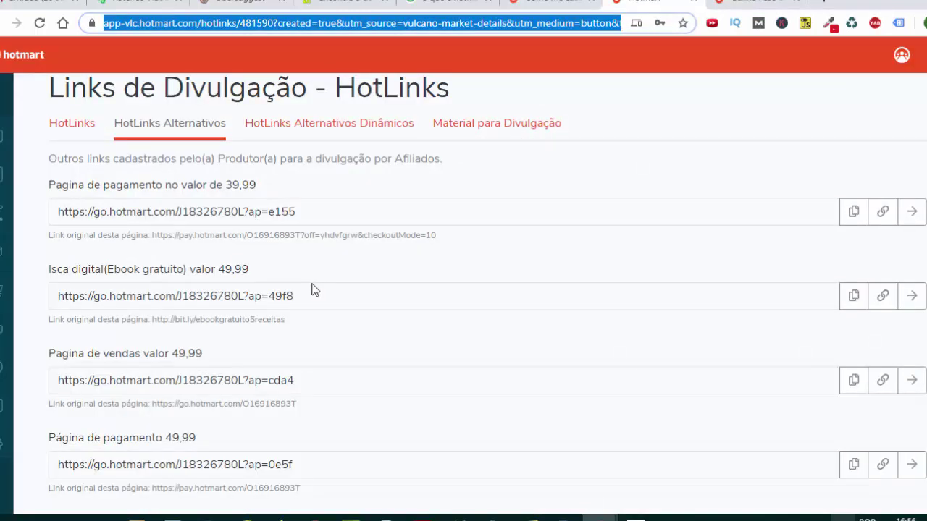
- Open the alternative HotLink "Pagina de pagamento no valor de 39,99" and inspect its checkout form
{"action": "key", "text": "Tab"}
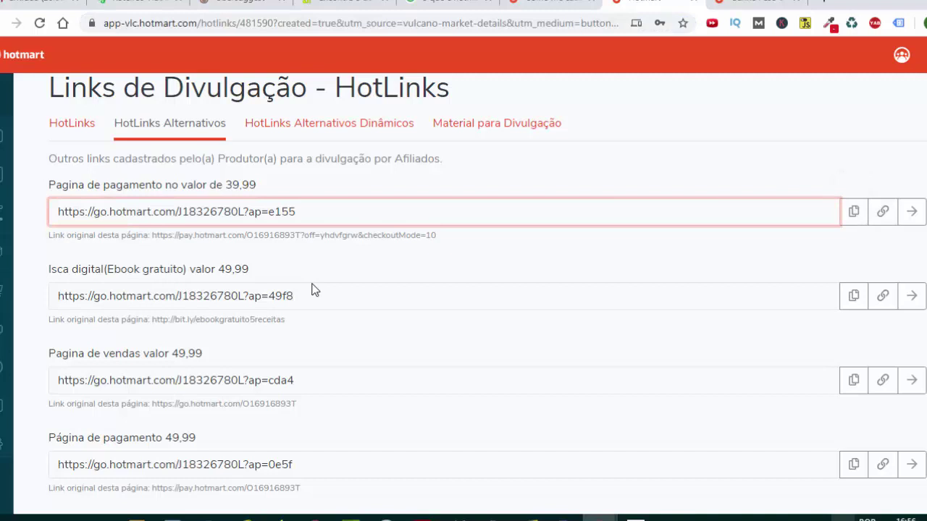
{"action": "key", "text": "Tab"}
{"action": "key", "text": "Tab"}
{"action": "key", "text": "Tab"}
{"action": "key", "text": "Return"}
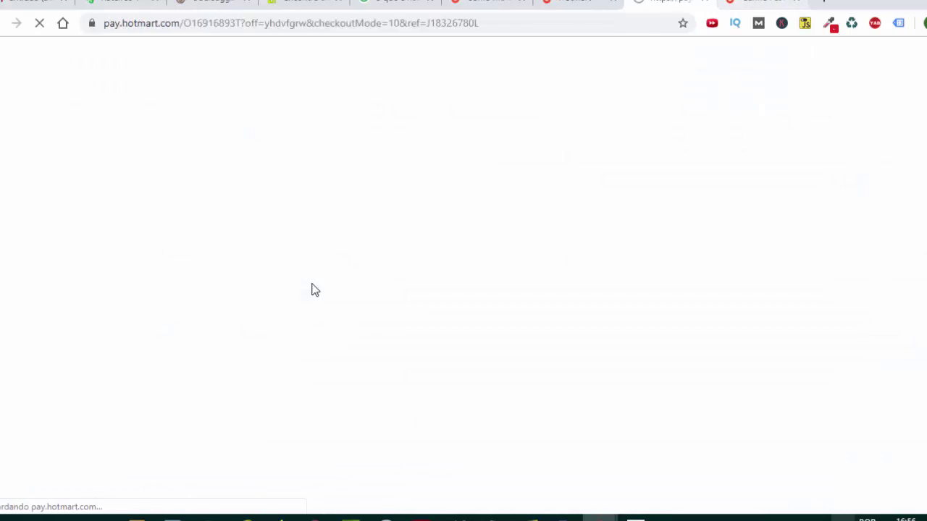
{"action": "scroll", "coordinate": [313, 290], "scroll_direction": "down", "scroll_amount": 9}
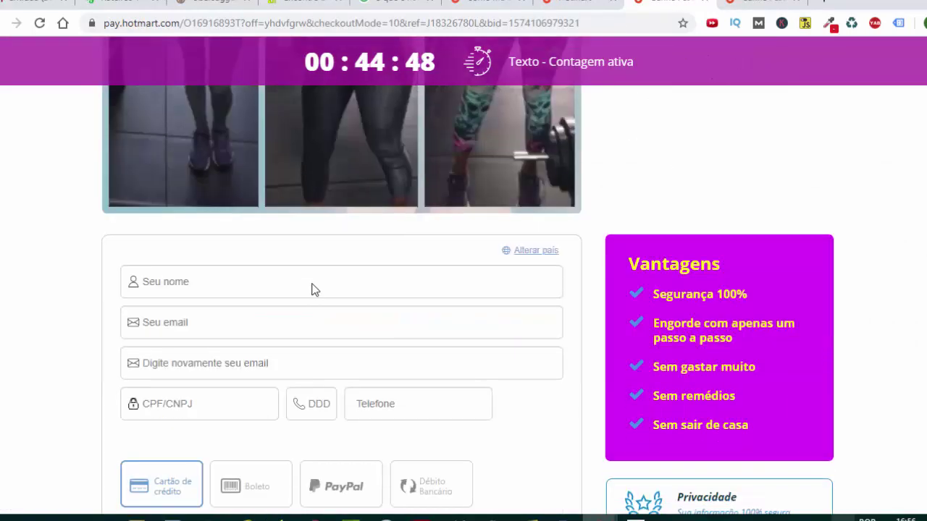
{"action": "scroll", "coordinate": [313, 290], "scroll_direction": "down", "scroll_amount": 2}
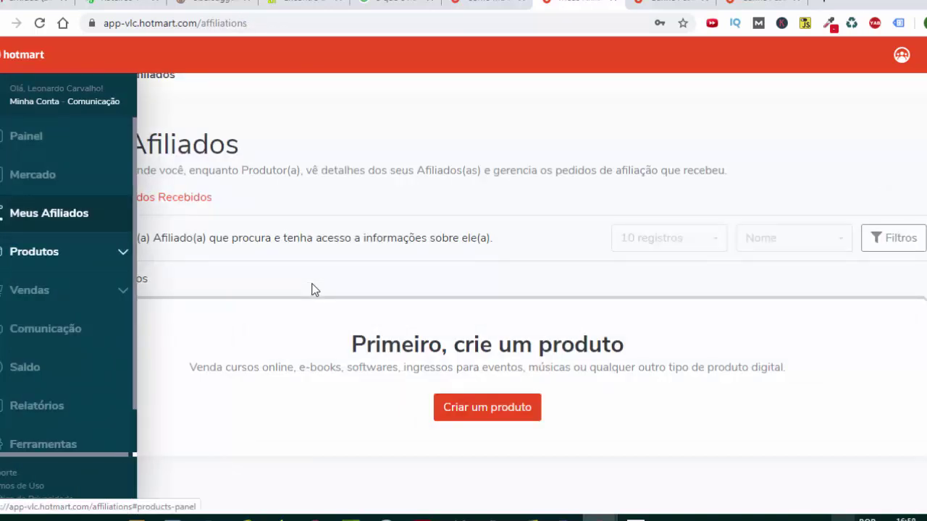
- Expand the Produtos options and open the Sou Afiliado(a) page
{"action": "key", "text": "Return"}
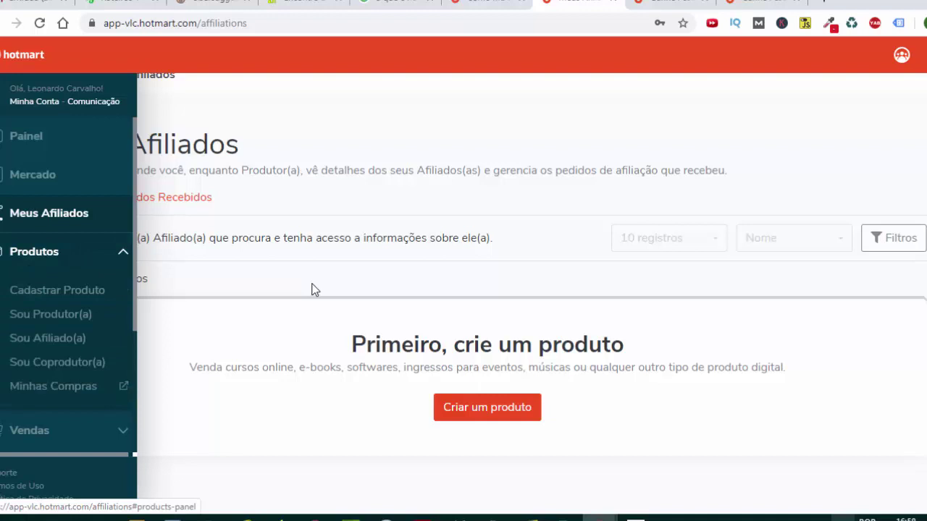
{"action": "key", "text": "Tab"}
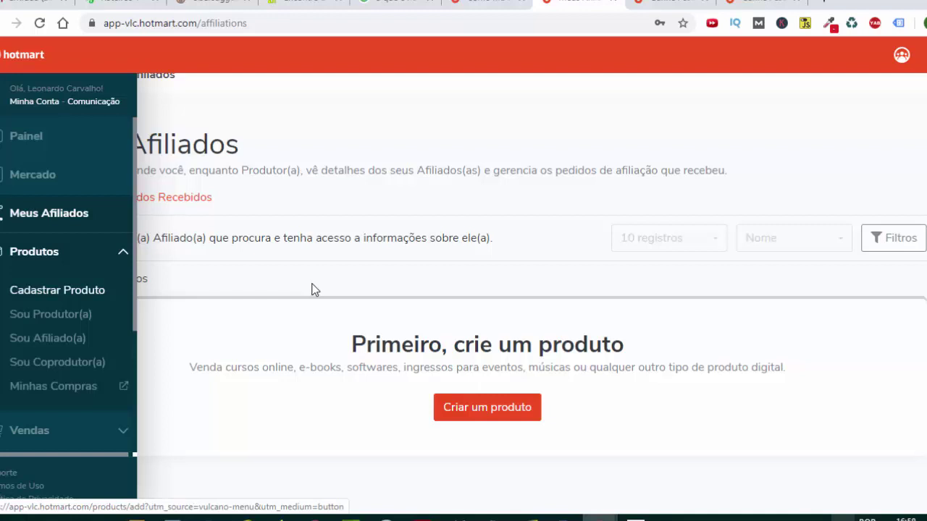
{"action": "key", "text": "Tab"}
{"action": "key", "text": "shift+Tab"}
{"action": "key", "text": "Tab"}
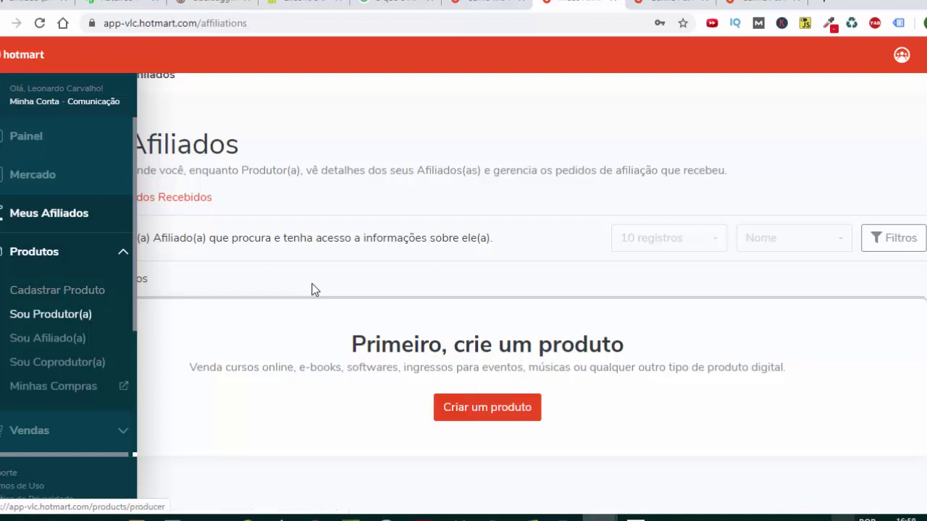
{"action": "key", "text": "Tab"}
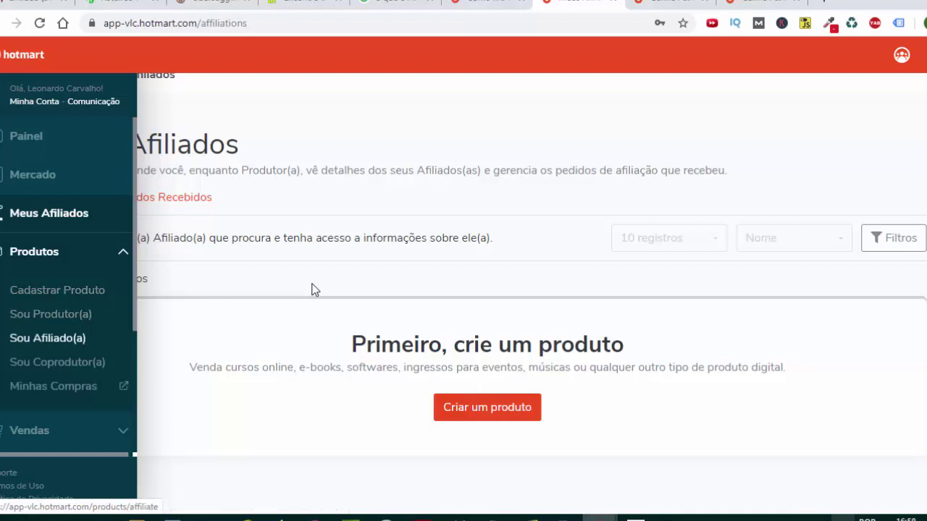
{"action": "key", "text": "Return"}
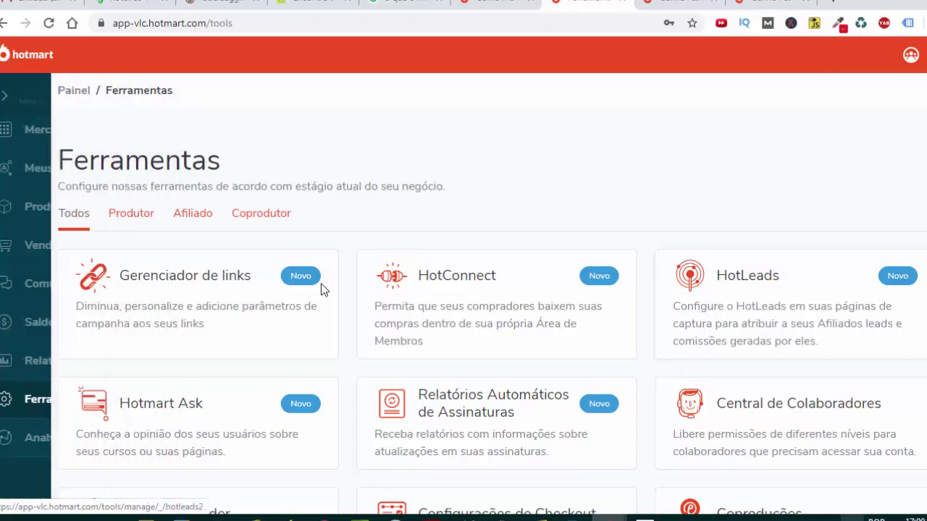
- Browse the tools offered under Ferramentas and open Gerenciador de links
{"action": "scroll", "coordinate": [323, 290], "scroll_direction": "down", "scroll_amount": 2}
{"action": "scroll", "coordinate": [324, 290], "scroll_direction": "down", "scroll_amount": 2}
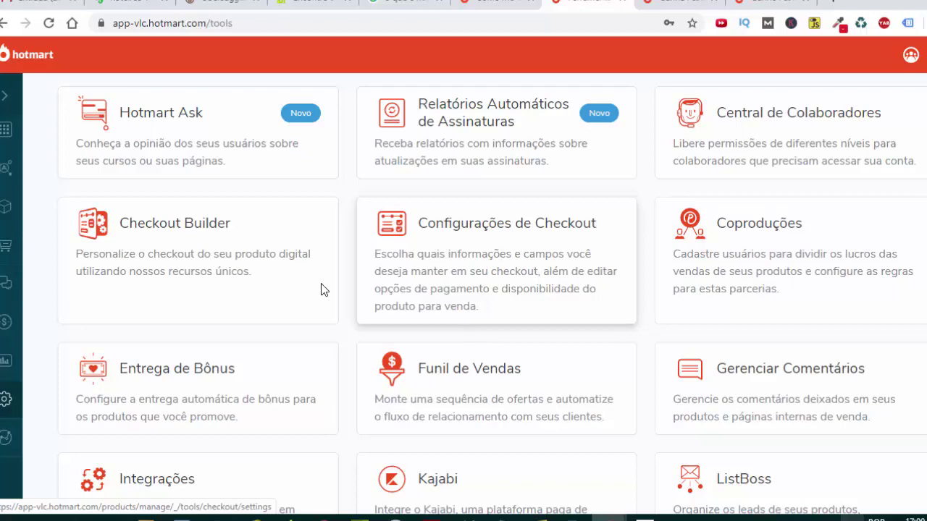
{"action": "scroll", "coordinate": [324, 290], "scroll_direction": "down", "scroll_amount": 2}
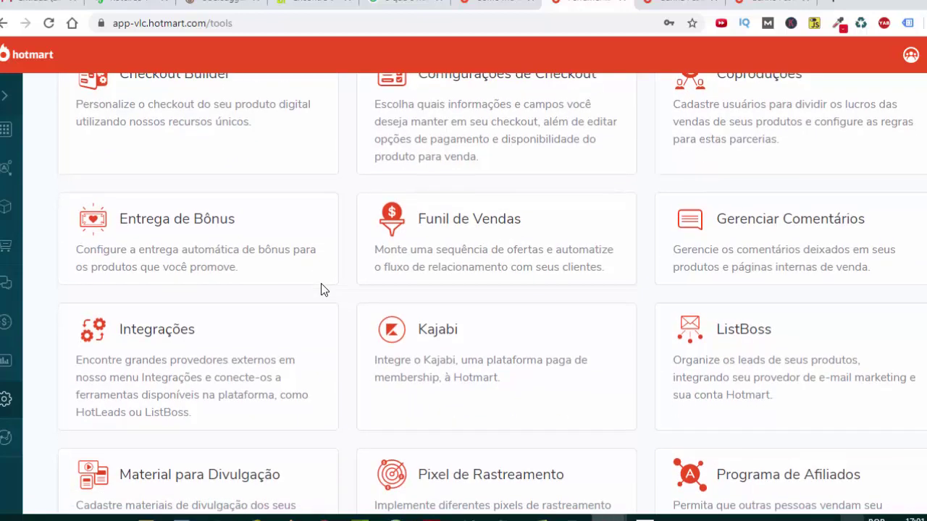
{"action": "scroll", "coordinate": [323, 289], "scroll_direction": "down", "scroll_amount": 5}
{"action": "scroll", "coordinate": [324, 289], "scroll_direction": "up", "scroll_amount": 8}
{"action": "scroll", "coordinate": [323, 289], "scroll_direction": "up", "scroll_amount": 3}
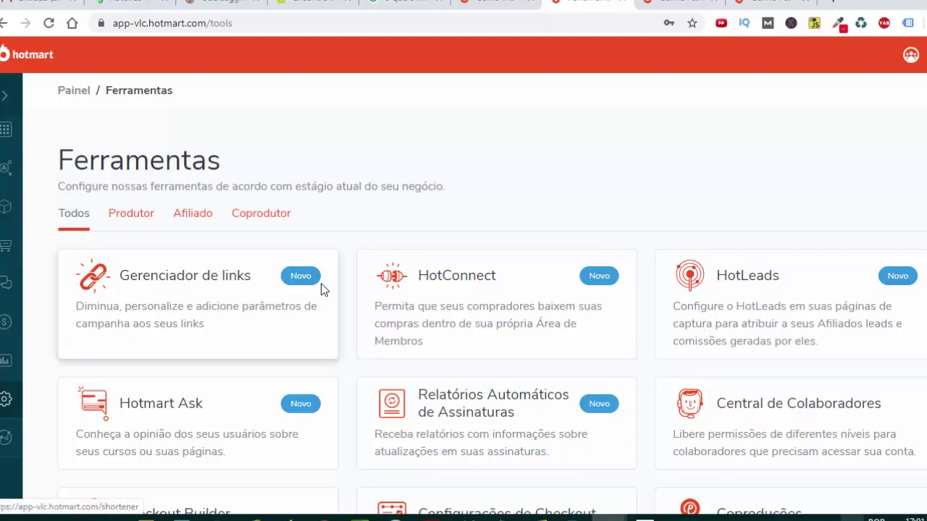
{"action": "left_click", "coordinate": [324, 290]}
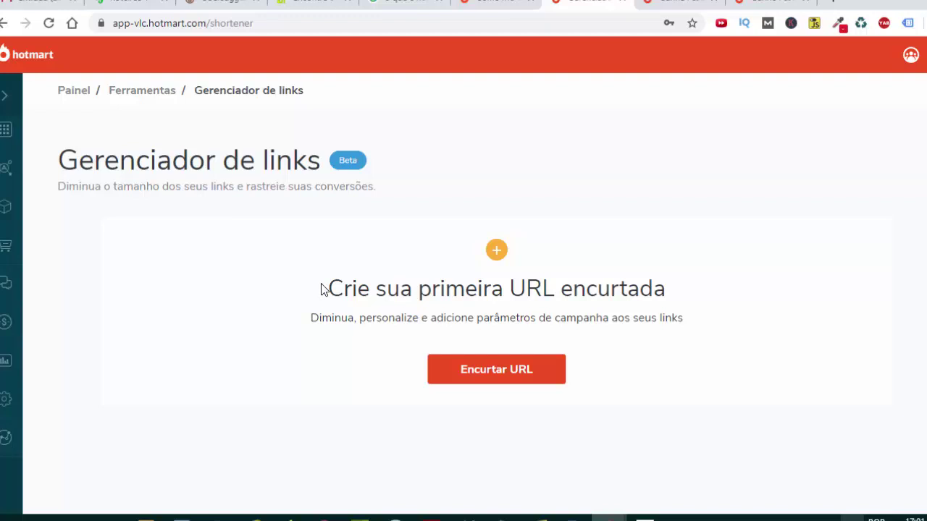
{"action": "left_click", "coordinate": [322, 289]}
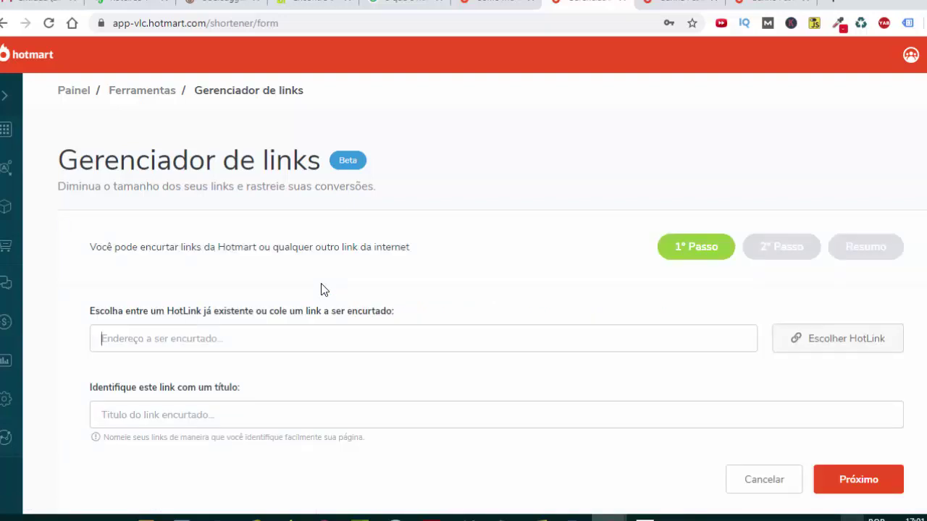
{"action": "type", "text": "https://go.hotmart.com/J18326780L?ap=e155"}
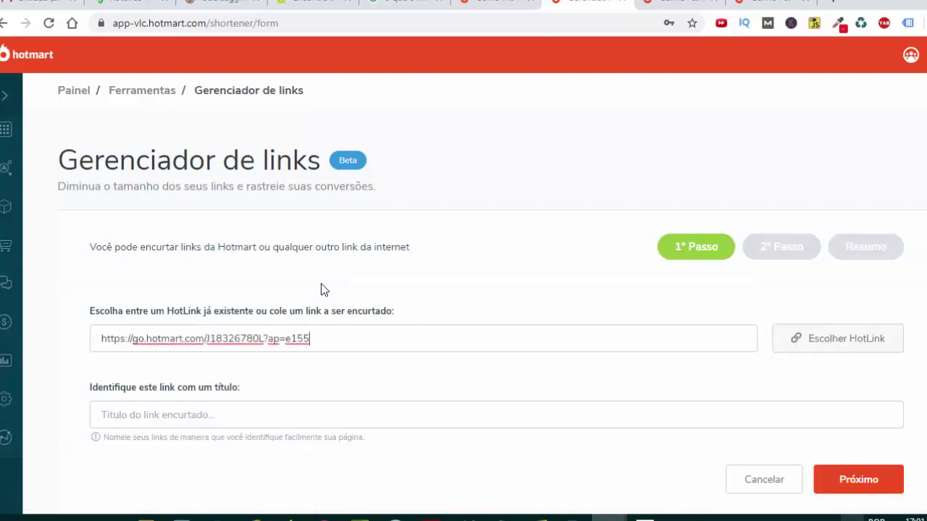
{"action": "key", "text": "ctrl+a"}
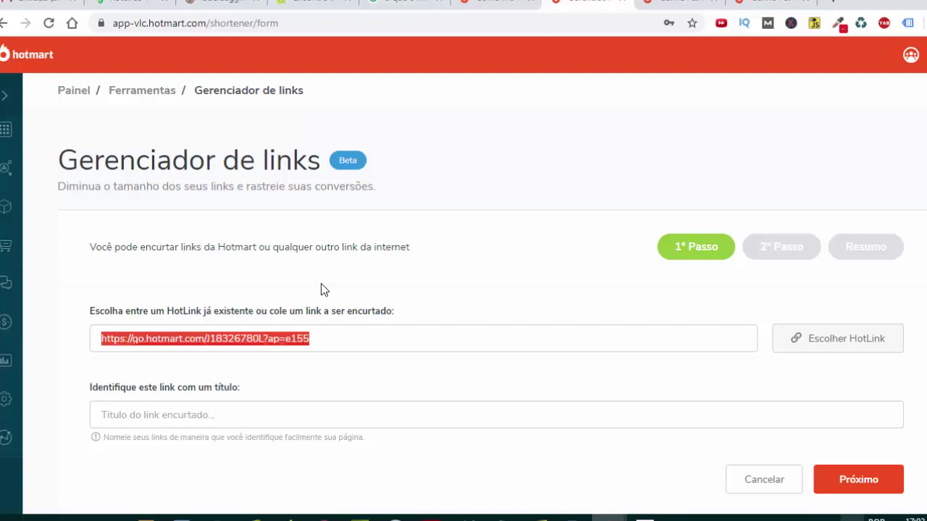
{"action": "type", "text": "https://go.hotmart.com/J18326780L?ap=e155"}
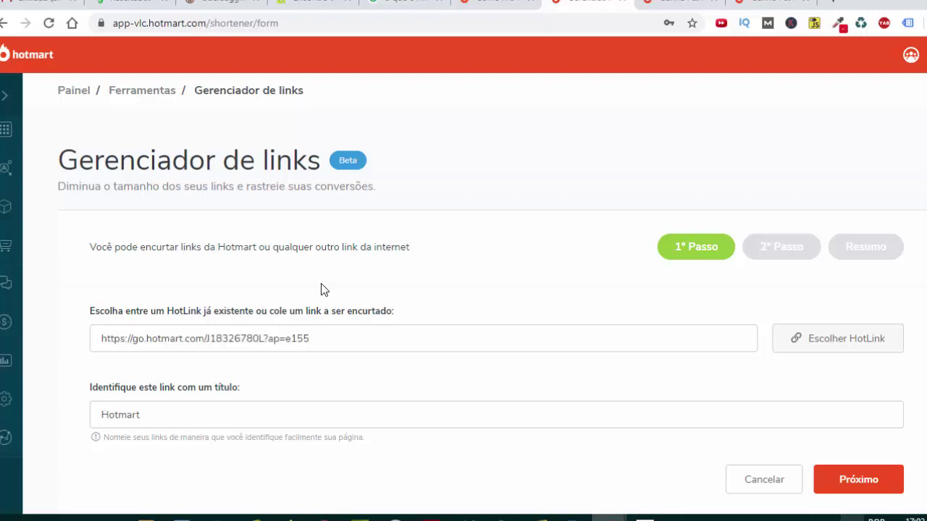
- Append the source parameter ?src=Youtube to the address being shortened
{"action": "type", "text": "?src="}
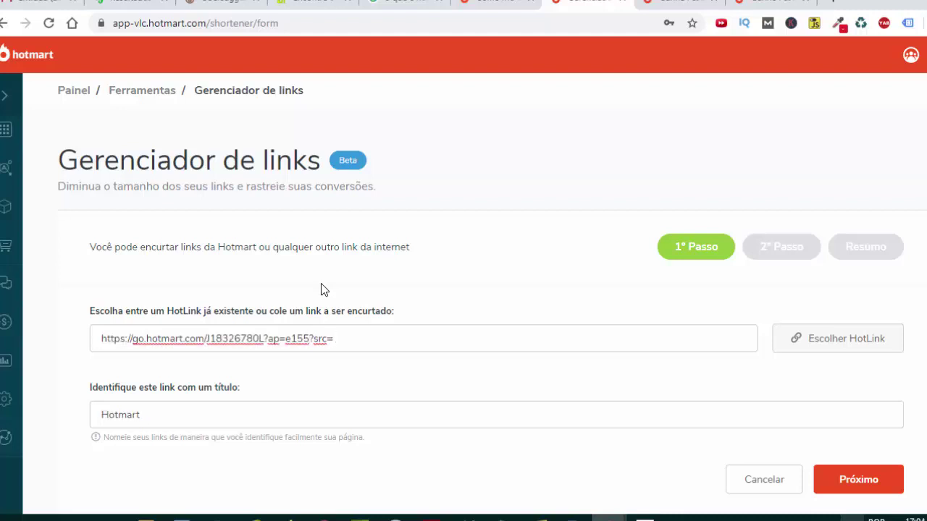
{"action": "key", "text": "Left"}
{"action": "key", "text": "Left"}
{"action": "key", "text": "Left"}
{"action": "key", "text": "Left"}
{"action": "key", "text": "Left"}
{"action": "key", "text": "Left"}
{"action": "key", "text": "shift+Right"}
{"action": "key", "text": "shift+Right"}
{"action": "key", "text": "shift+Right"}
{"action": "key", "text": "End"}
{"action": "type", "text": "Youtube"}
- Change the address's source value from Youtube to YT-canal
{"action": "key", "text": "shift+Left"}
{"action": "key", "text": "shift+Left"}
{"action": "key", "text": "shift+Left"}
{"action": "key", "text": "shift+Left"}
{"action": "key", "text": "shift+Left"}
{"action": "key", "text": "shift+Left"}
{"action": "key", "text": "shift+Left"}
{"action": "key", "text": "shift+Right"}
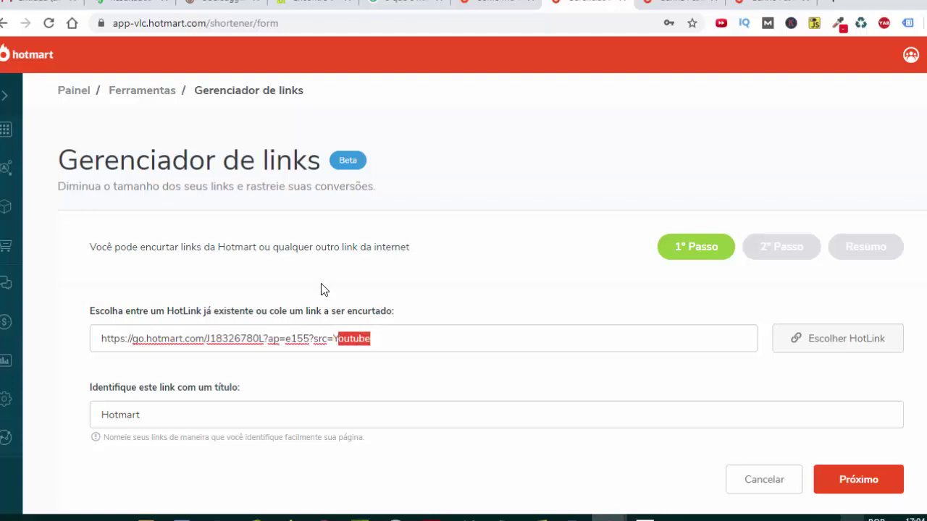
{"action": "type", "text": "T-canal"}
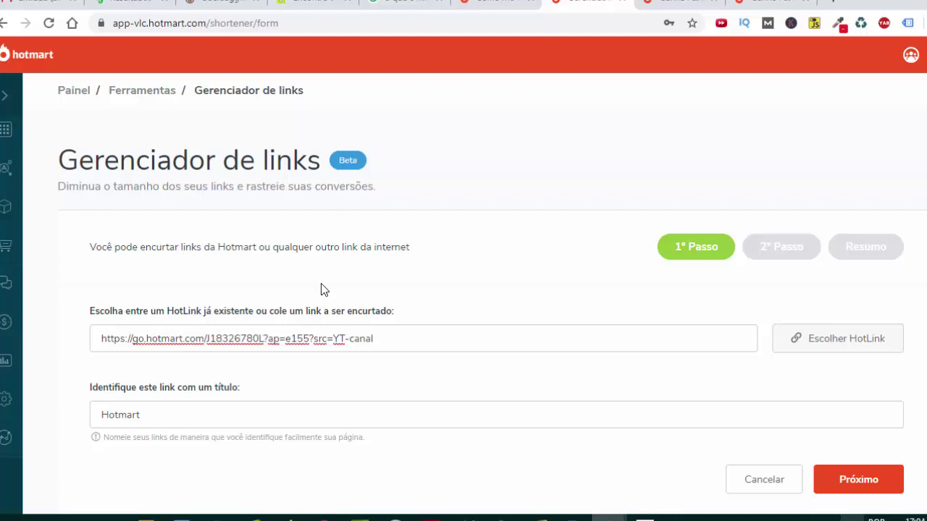
- Extend the source value to YT-canalA and select the whole address
{"action": "type", "text": "A"}
{"action": "key", "text": "shift+Left"}
{"action": "key", "text": "shift+Left"}
{"action": "key", "text": "shift+Left"}
{"action": "key", "text": "shift+Left"}
{"action": "key", "text": "shift+Left"}
{"action": "key", "text": "shift+Left"}
{"action": "key", "text": "shift+Left"}
{"action": "key", "text": "shift+Left"}
{"action": "key", "text": "shift+Left"}
{"action": "key", "text": "shift+Left"}
{"action": "key", "text": "shift+Left"}
{"action": "key", "text": "shift+Left"}
{"action": "key", "text": "shift+Left"}
{"action": "key", "text": "shift+Left"}
{"action": "key", "text": "shift+Left"}
{"action": "key", "text": "shift+Left"}
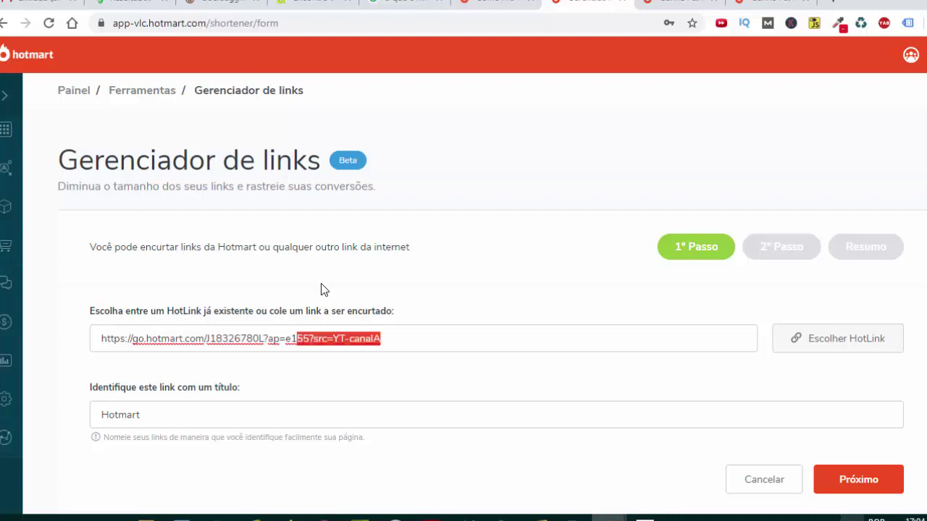
{"action": "key", "text": "shift+Home"}
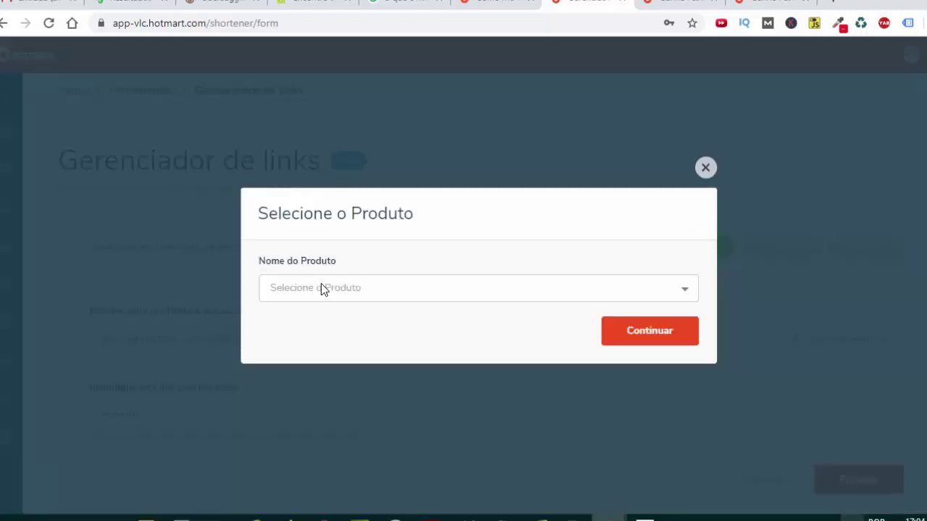
- Choose the product Ganhe Peso em 30 Dias and its HotLink "Pagina de pagamento no valor de 39,99" as the link to shorten
{"action": "left_click", "coordinate": [323, 289]}
{"action": "left_click", "coordinate": [323, 289]}
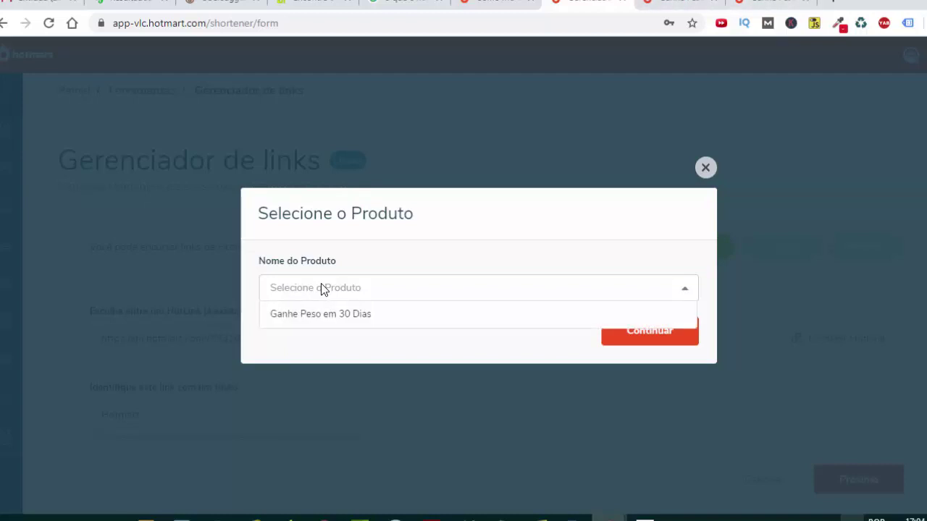
{"action": "key", "text": "Down"}
{"action": "key", "text": "Return"}
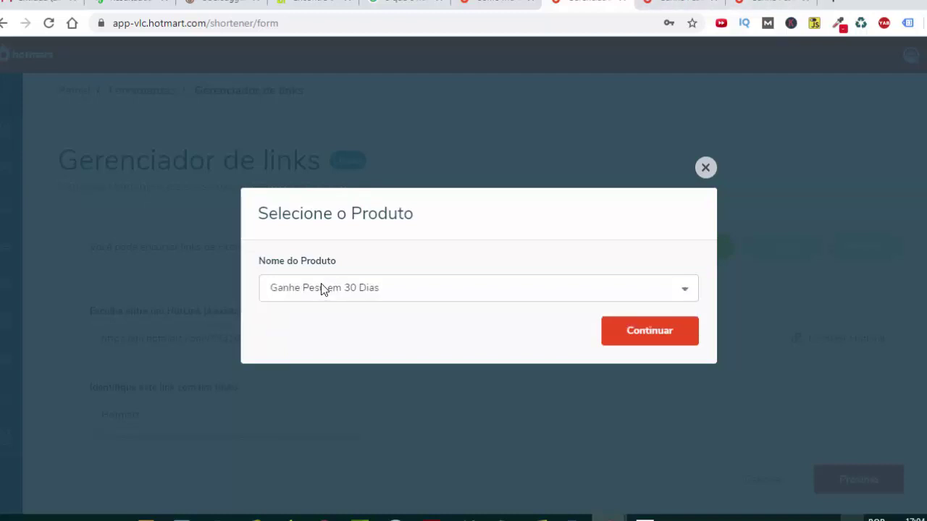
{"action": "key", "text": "Return"}
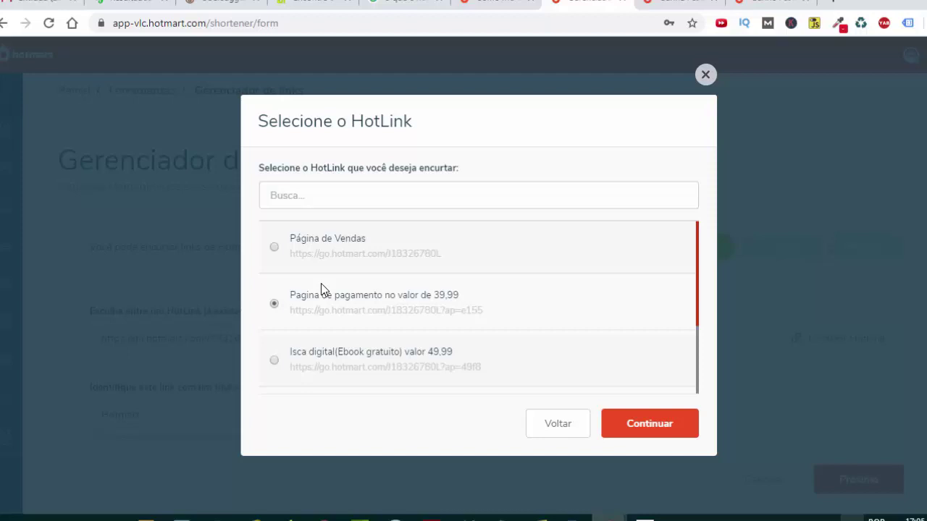
{"action": "left_click", "coordinate": [323, 289]}
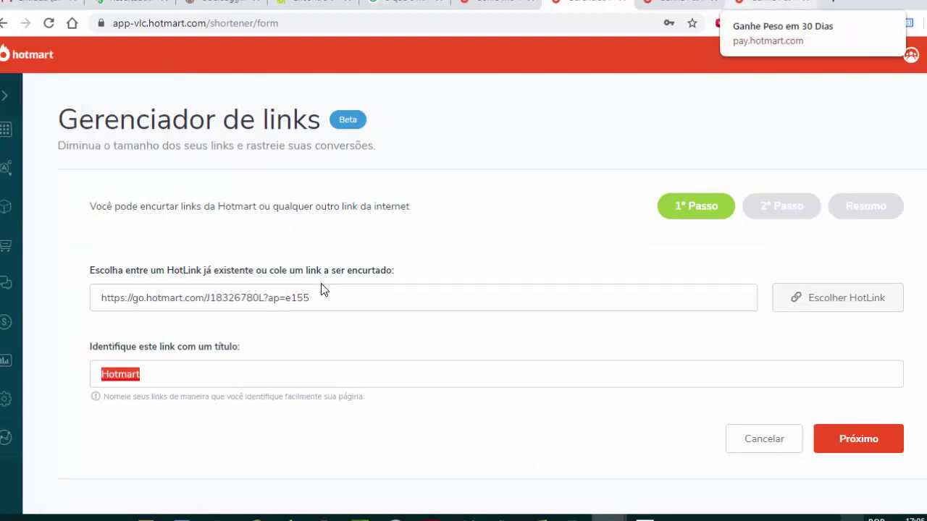
- Title the link ganhe-peso and continue to the second stage of the shortener
{"action": "type", "text": "ganhe"}
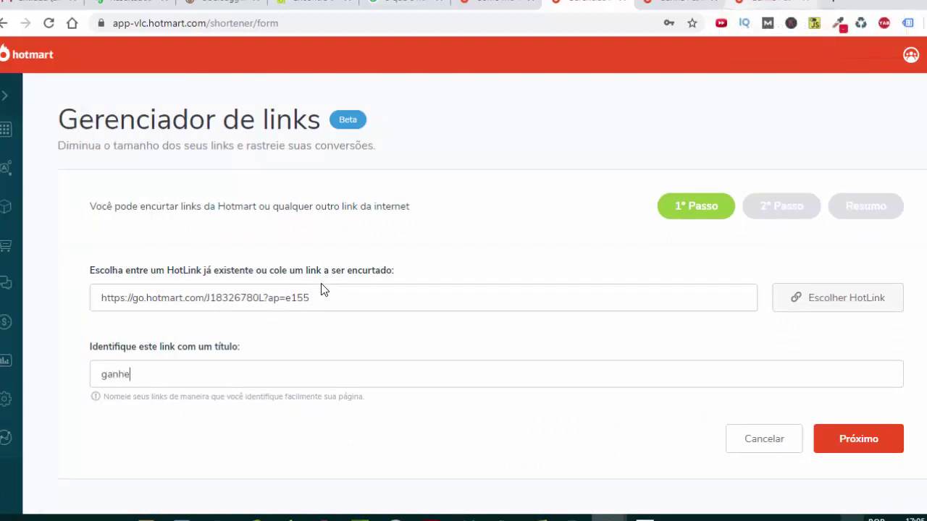
{"action": "type", "text": "-peso"}
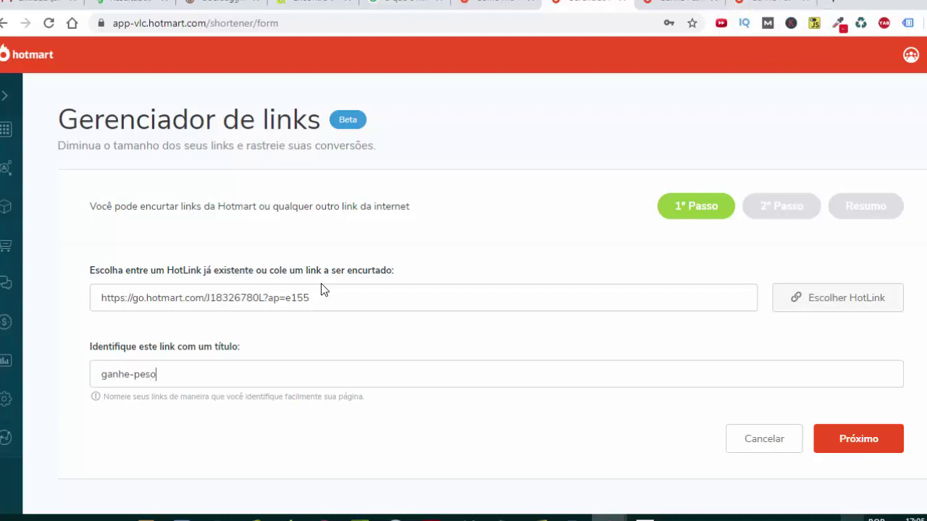
{"action": "key", "text": "Return"}
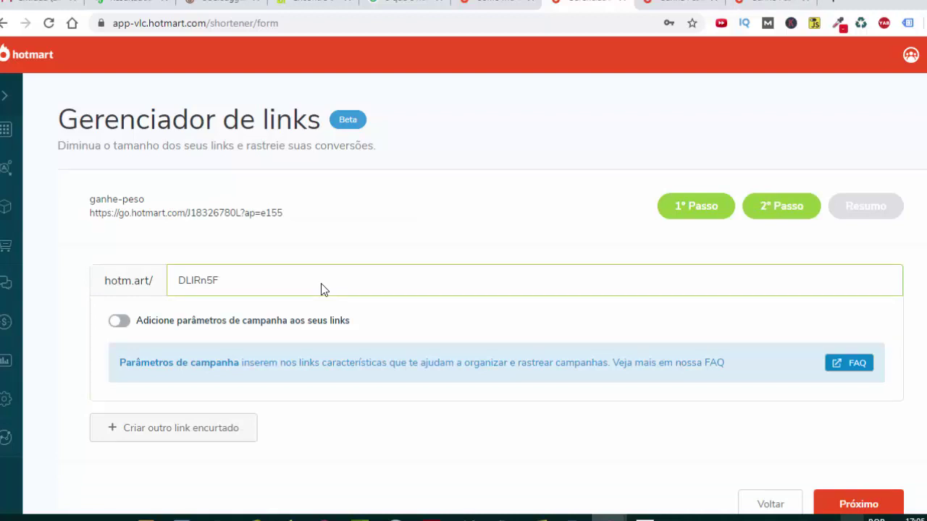
- Set the hotm.art short link's ending to Ganhe-Peso and look over the product's checkout page
{"action": "double_click", "coordinate": [323, 289]}
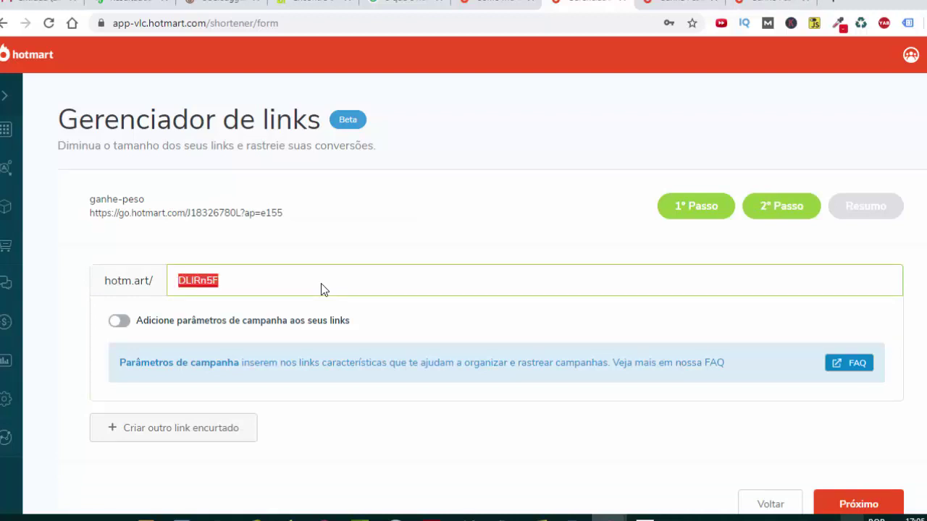
{"action": "left_click_drag", "start_coordinate": [90, 213], "coordinate": [825, 217]}
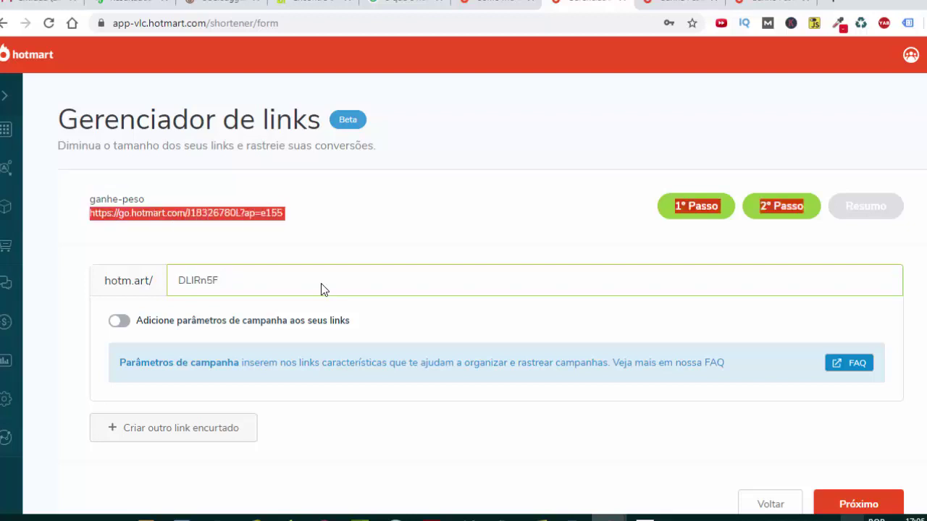
{"action": "left_click", "coordinate": [323, 289]}
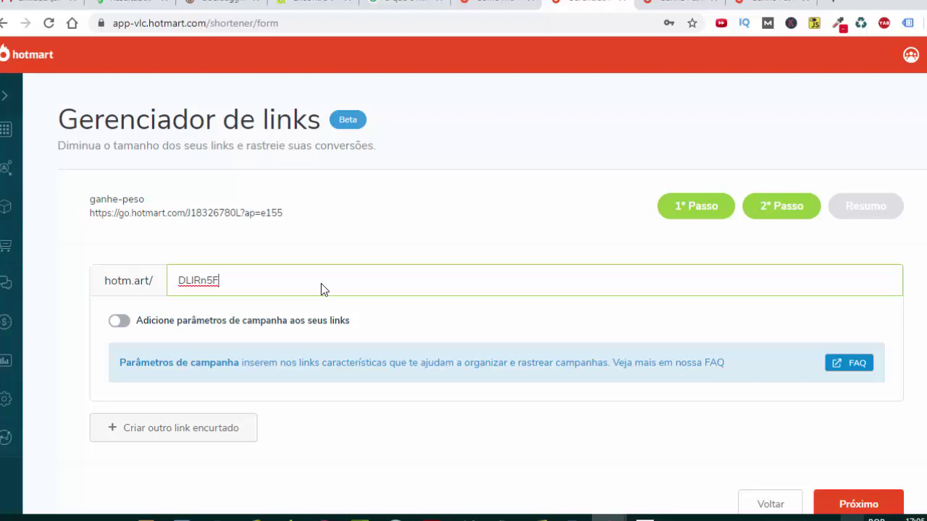
{"action": "key", "text": "ctrl+a"}
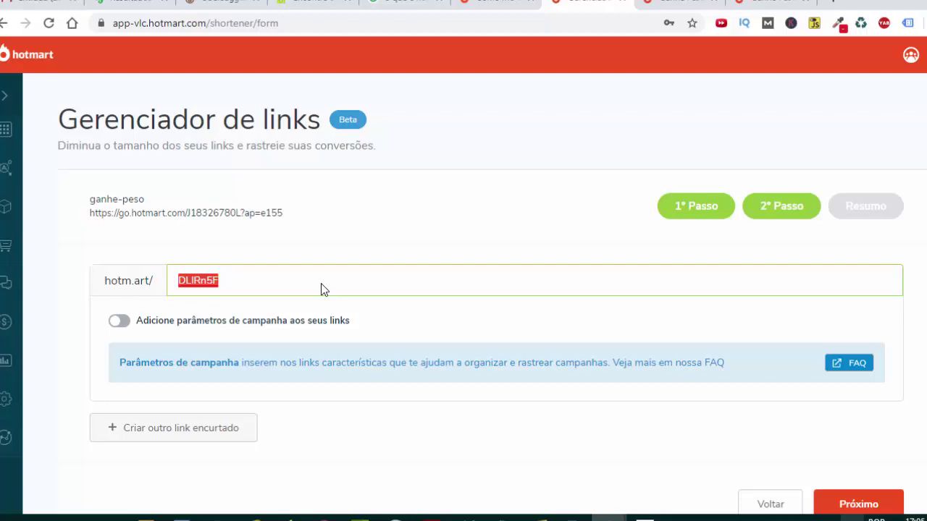
{"action": "type", "text": "Ganhe-"}
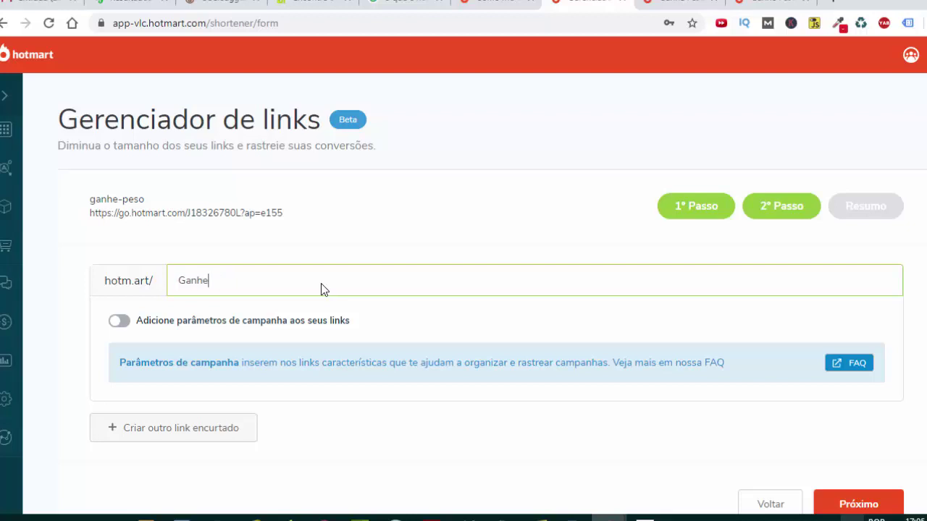
{"action": "type", "text": "Peso"}
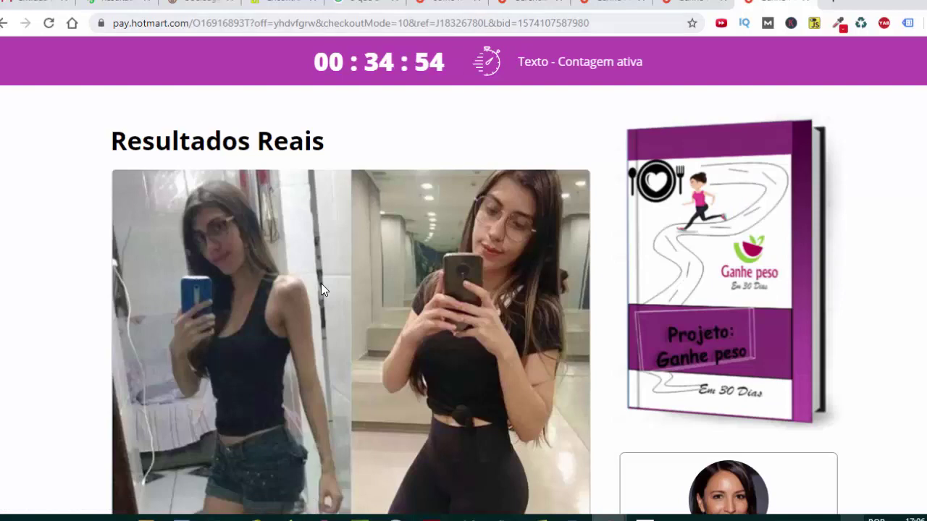
{"action": "scroll", "coordinate": [324, 290], "scroll_direction": "down", "scroll_amount": 5}
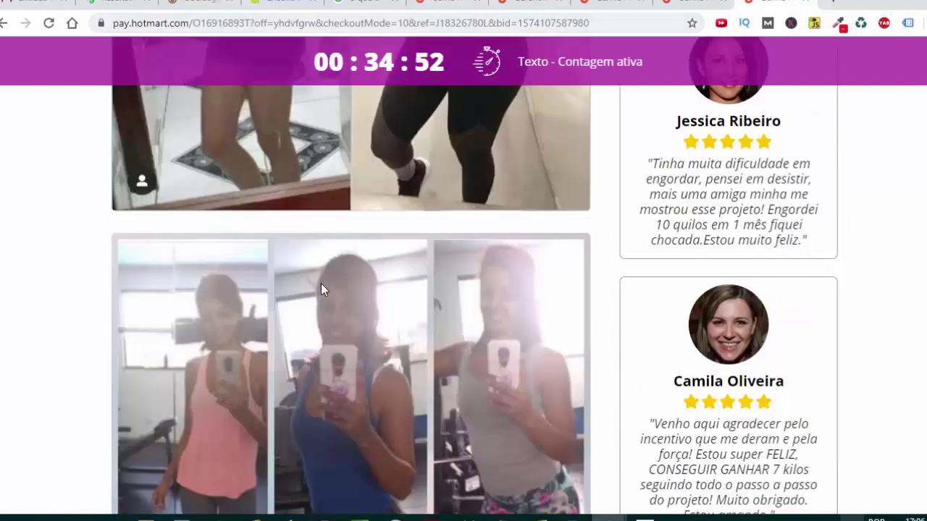
{"action": "scroll", "coordinate": [324, 290], "scroll_direction": "up", "scroll_amount": 5}
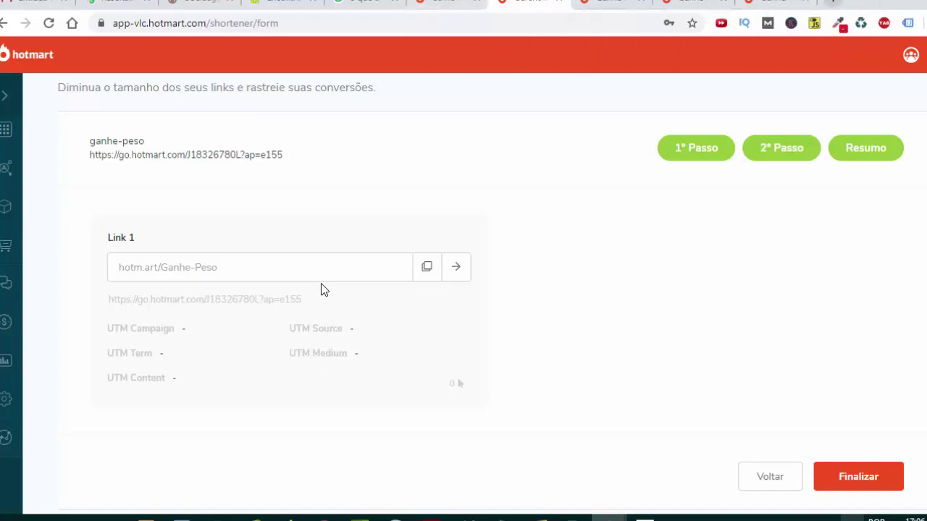
- Switch to Bitly in a new browser tab and open the Create Bitlink form
{"action": "key", "text": "ctrl+t"}
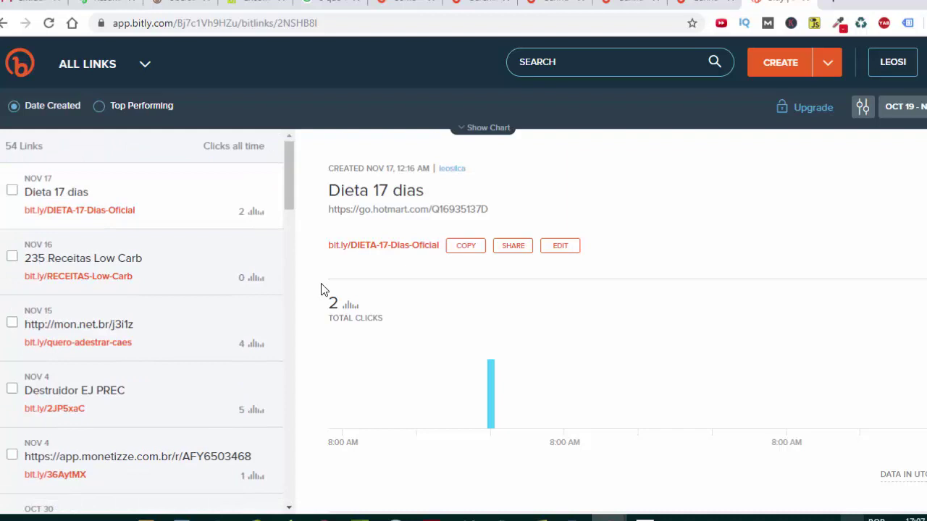
{"action": "key", "text": "b"}
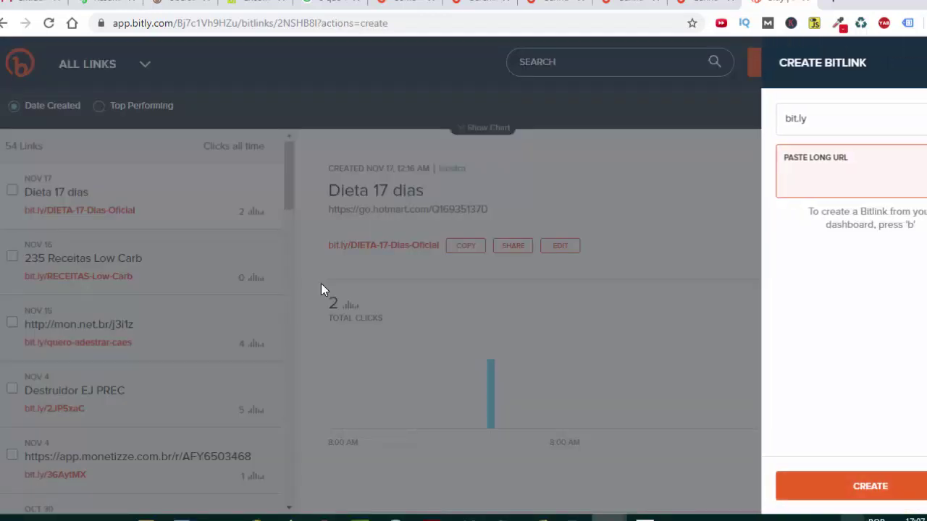
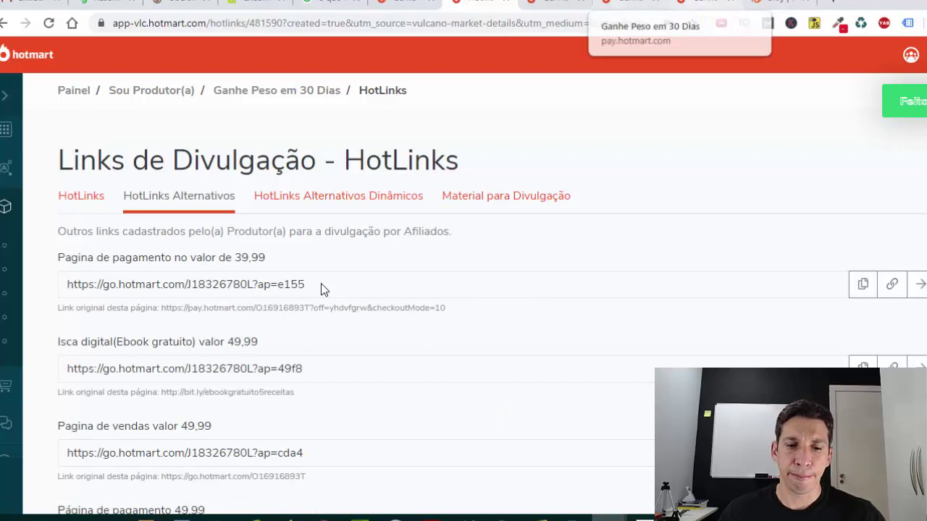
{"action": "key", "text": "alt+Tab"}
{"action": "type", "text": "https://go.hotmart.com/J18326780L?ap=e155"}
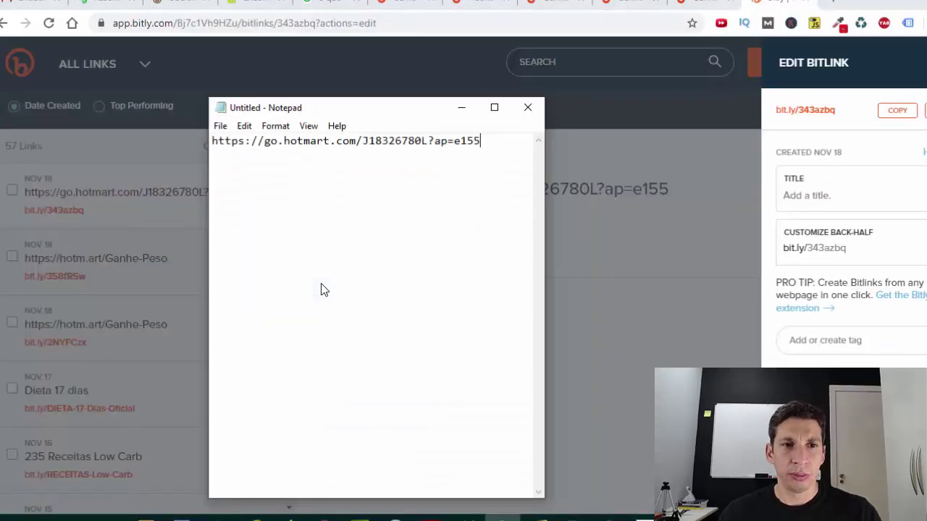
{"action": "type", "text": "?src="}
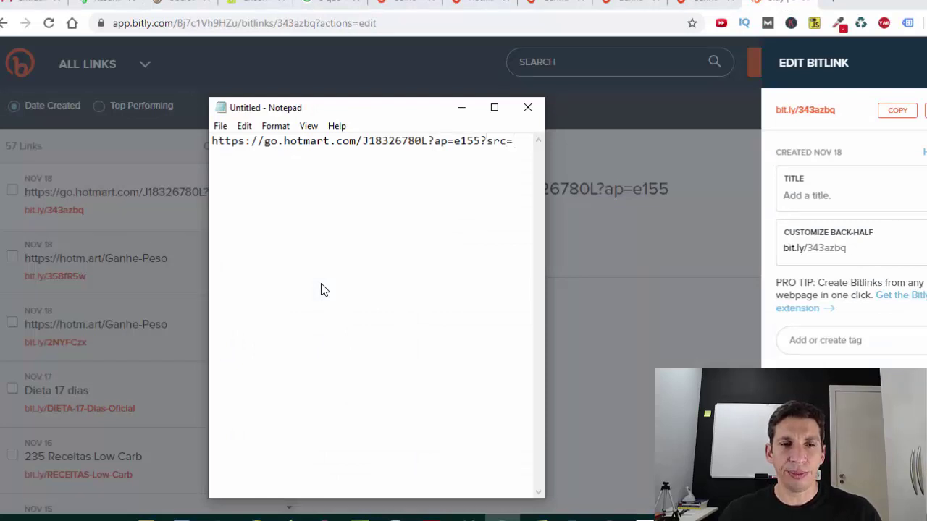
{"action": "type", "text": "You"}
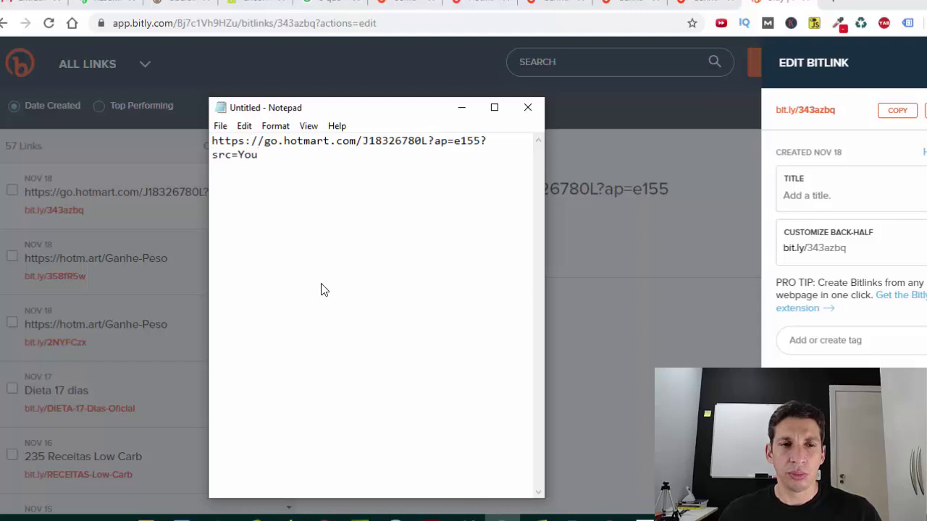
{"action": "type", "text": "Tu"}
{"action": "key", "text": "BackSpace"}
{"action": "key", "text": "BackSpace"}
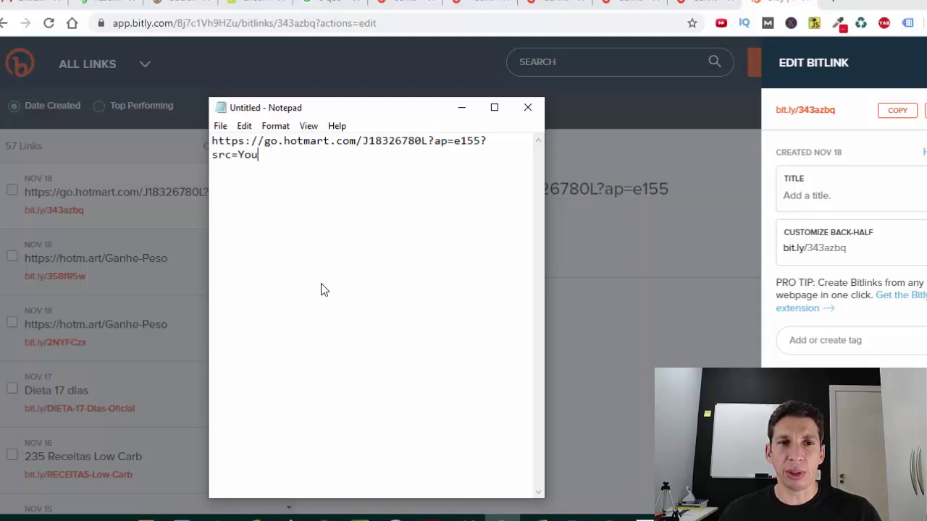
{"action": "type", "text": "Tu"}
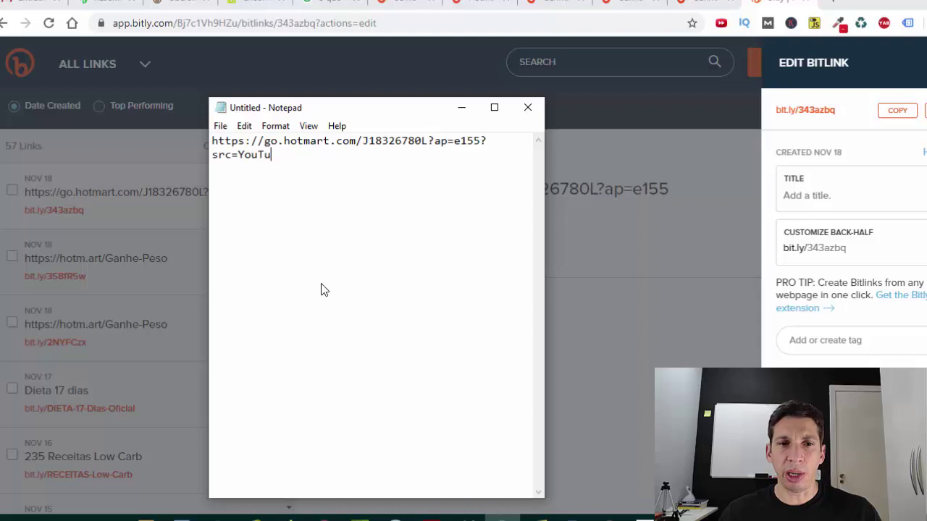
{"action": "key", "text": "BackSpace"}
{"action": "key", "text": "BackSpace"}
{"action": "type", "text": "t"}
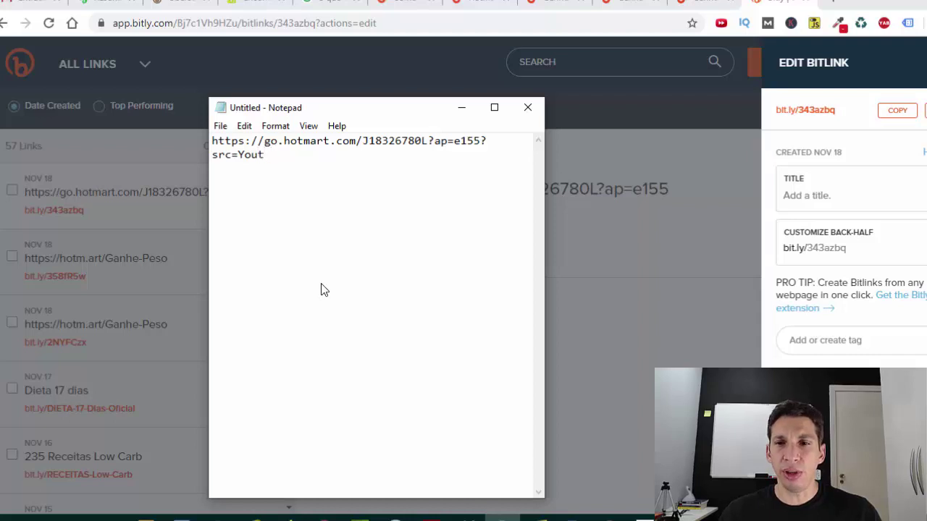
{"action": "type", "text": "ube"}
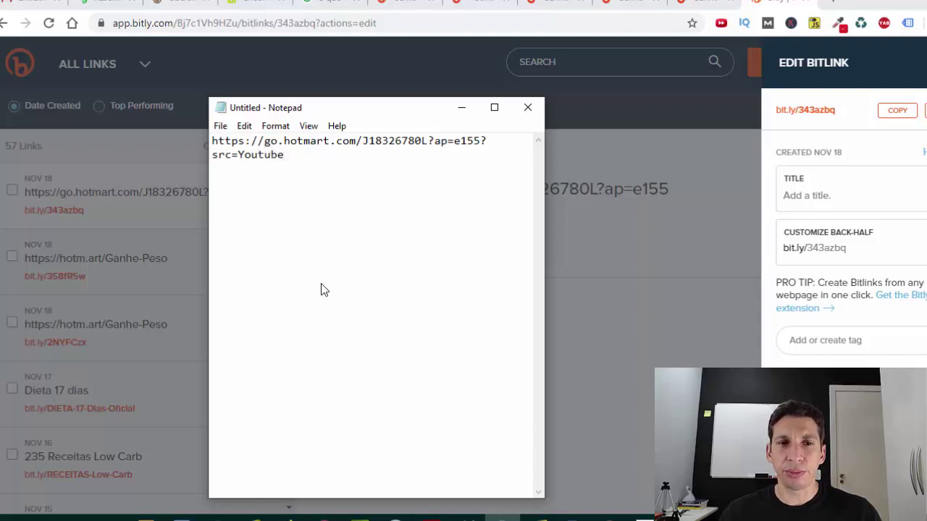
- Copy the tracked link from Notepad, open it in a new browser tab to test it, and return to Bitly
{"action": "key", "text": "ctrl+a"}
{"action": "key", "text": "ctrl+c"}
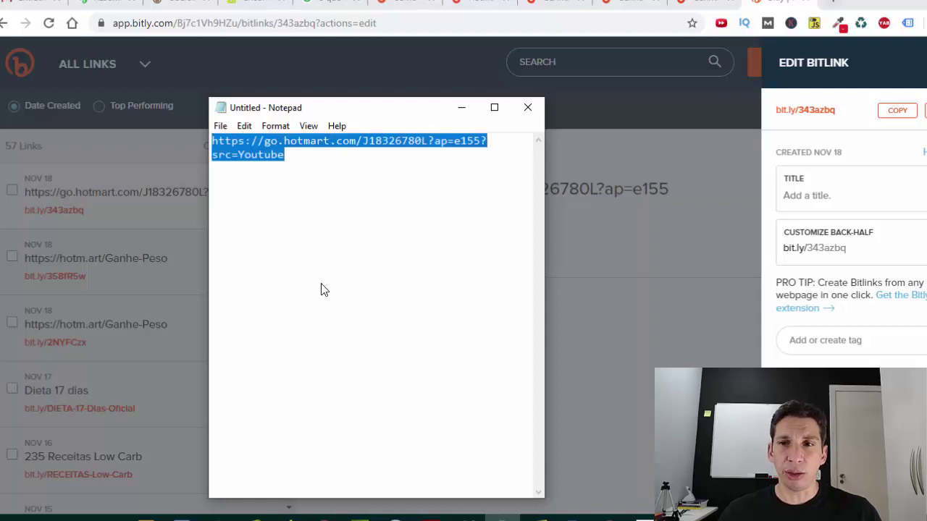
{"action": "key", "text": "alt+Tab"}
{"action": "key", "text": "ctrl+t"}
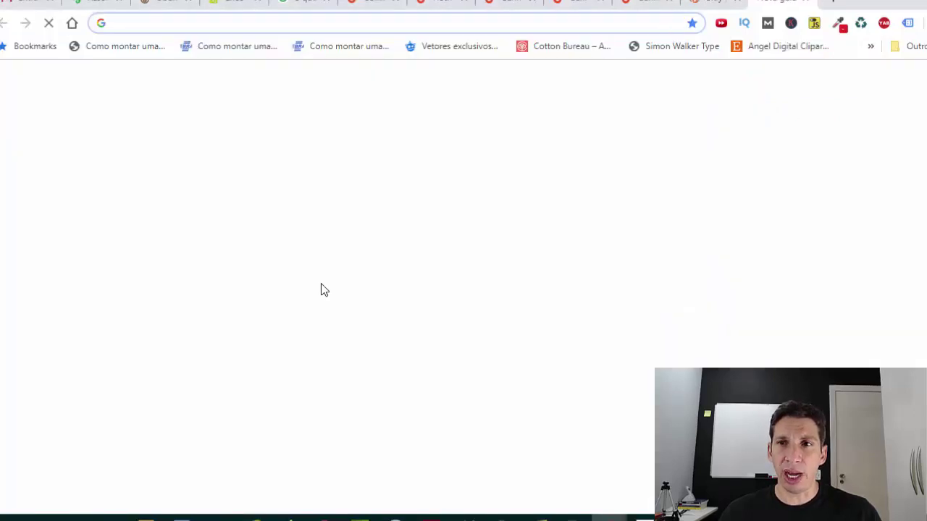
{"action": "key", "text": "ctrl+v"}
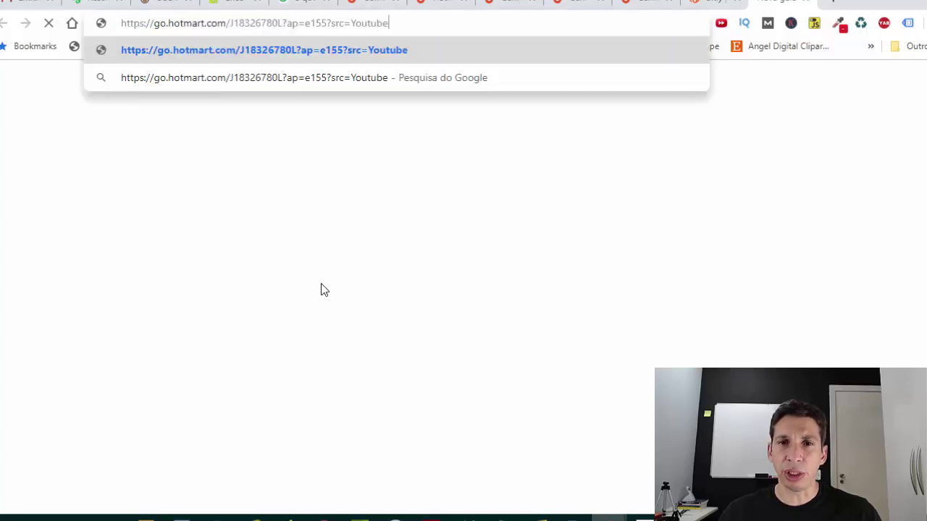
{"action": "key", "text": "Return"}
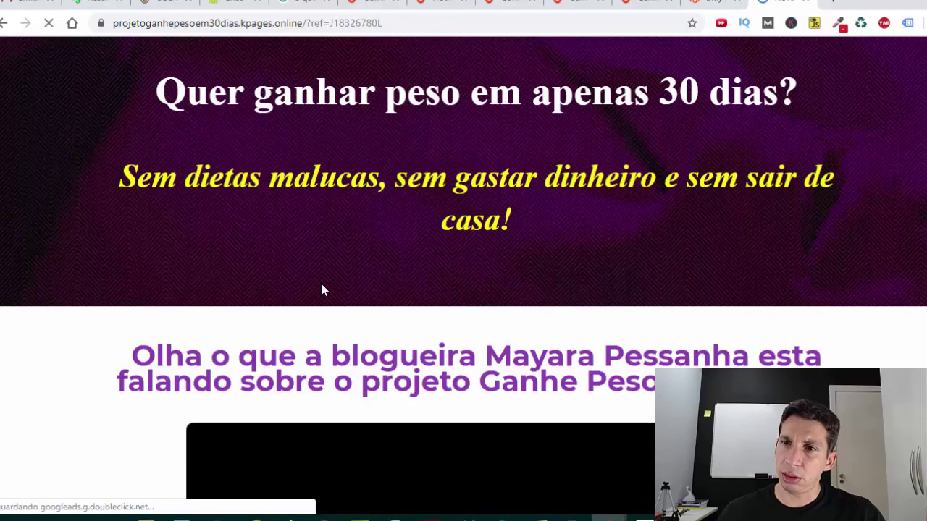
{"action": "key", "text": "ctrl+shift+Tab"}
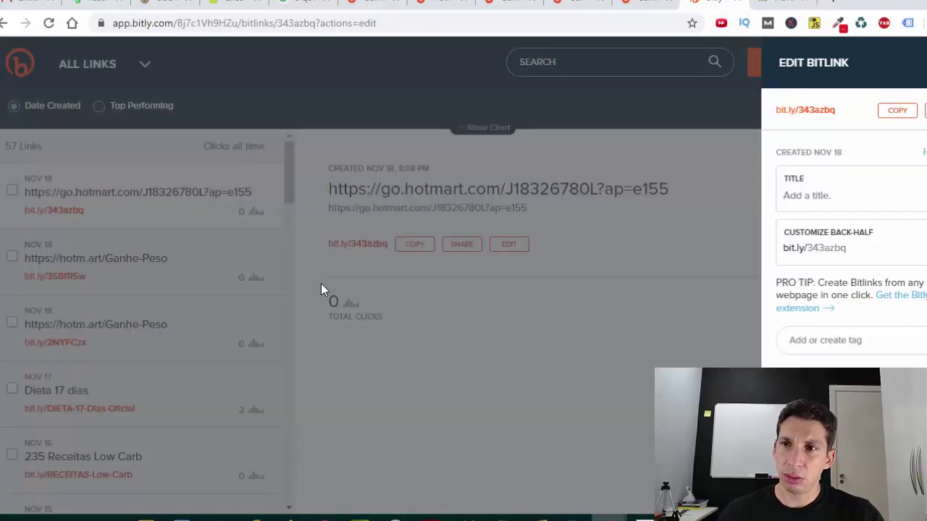
{"action": "left_click", "coordinate": [323, 290]}
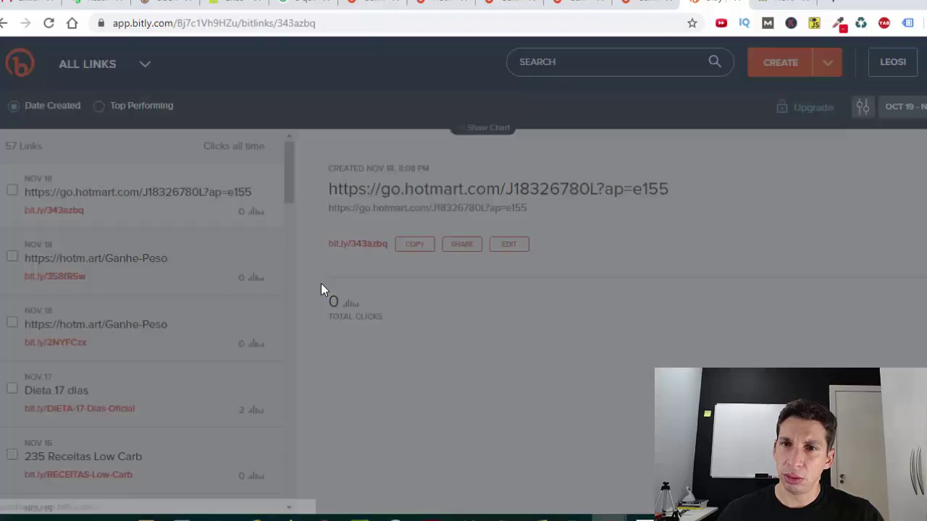
{"action": "key", "text": "b"}
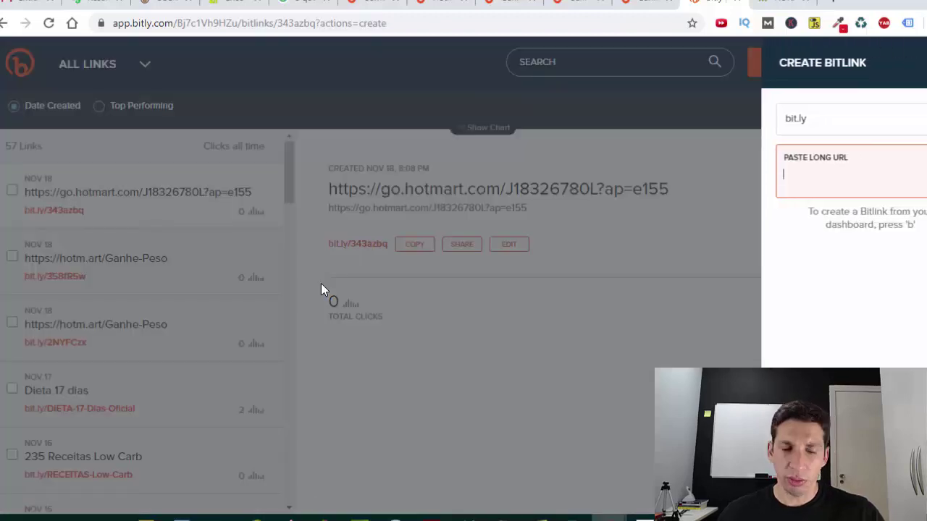
{"action": "key", "text": "ctrl+v"}
{"action": "key", "text": "ctrl+shift+Left"}
{"action": "key", "text": "ctrl+shift+Left"}
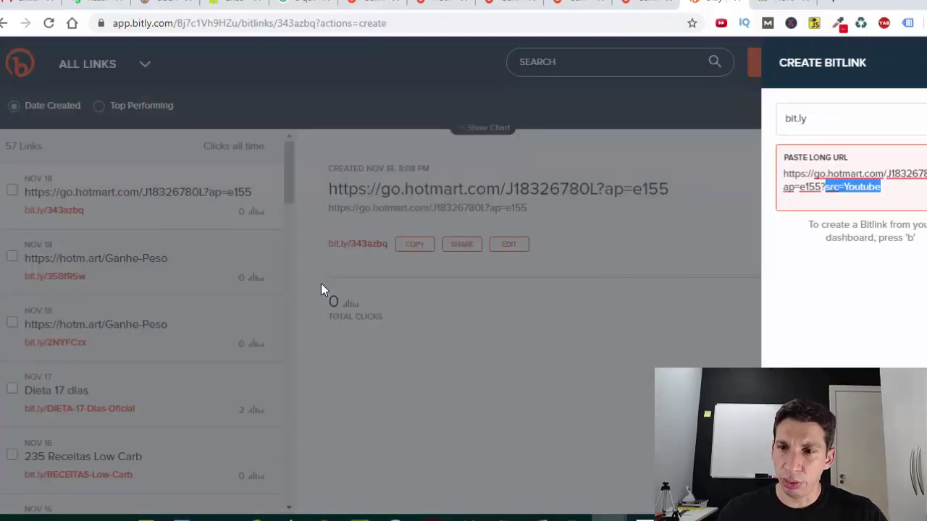
{"action": "key", "text": "Return"}
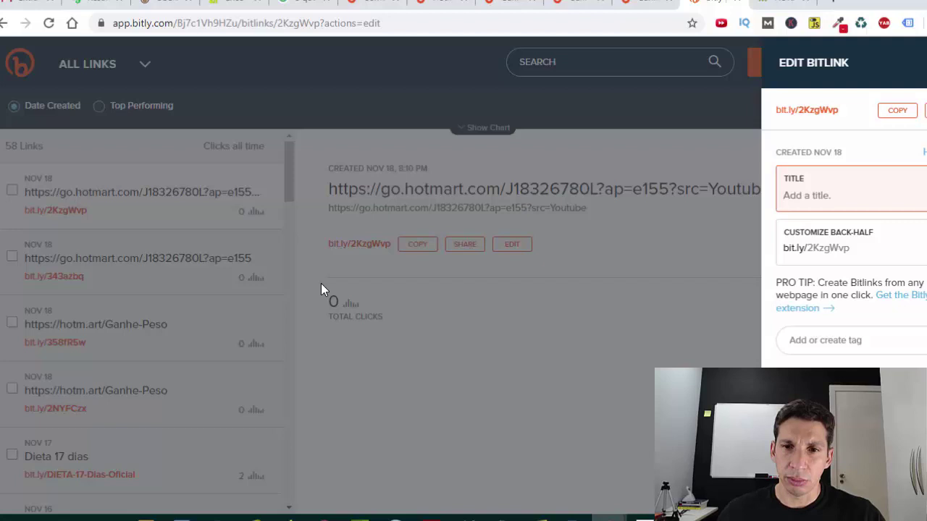
- Title the new Bitlink Ganhe Peso and try to save it with the custom back-half ganhe-peso
{"action": "type", "text": "Ganhe Peso"}
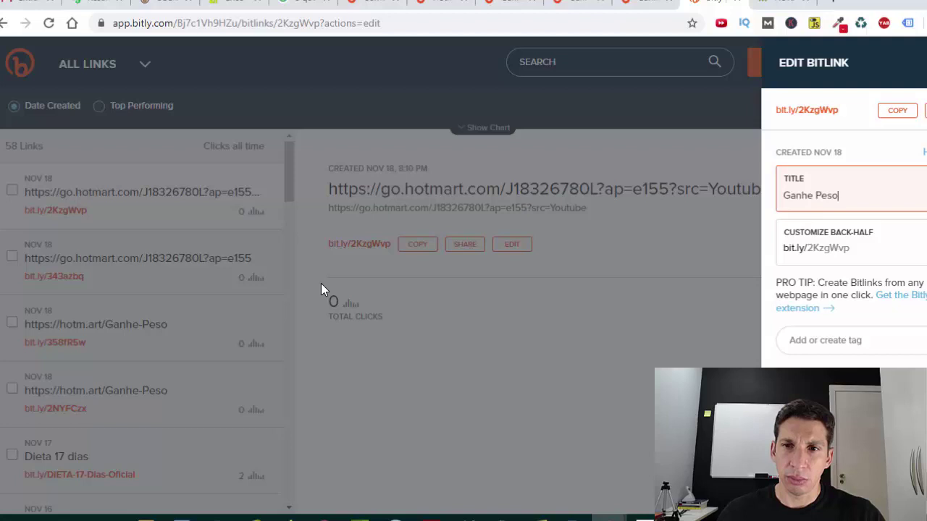
{"action": "key", "text": "Tab"}
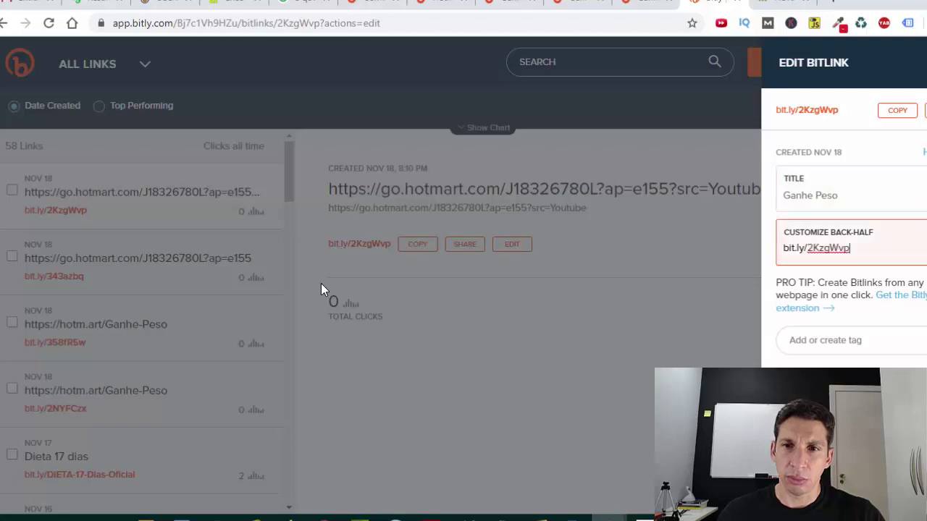
{"action": "key", "text": "BackSpace"}
{"action": "key", "text": "BackSpace"}
{"action": "key", "text": "BackSpace"}
{"action": "key", "text": "BackSpace"}
{"action": "key", "text": "BackSpace"}
{"action": "key", "text": "BackSpace"}
{"action": "key", "text": "BackSpace"}
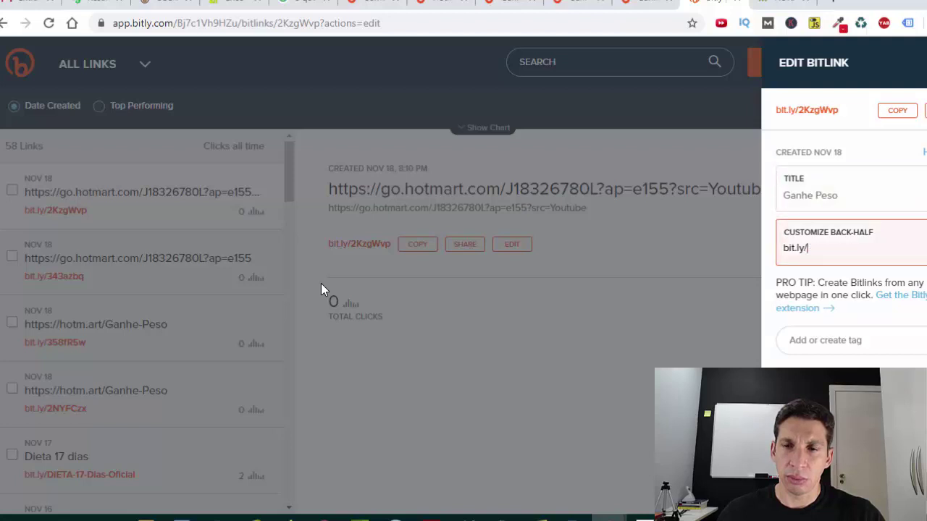
{"action": "type", "text": "ganhe-peso"}
{"action": "key", "text": "Return"}
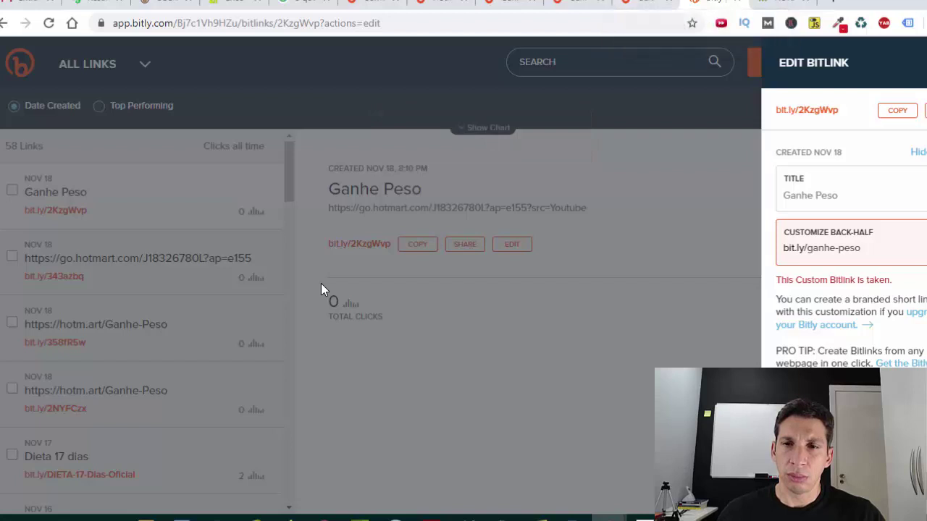
- Set the Bitlink's custom back-half to Ganhe-Peso-30dias and save it
{"action": "type", "text": "-30dias"}
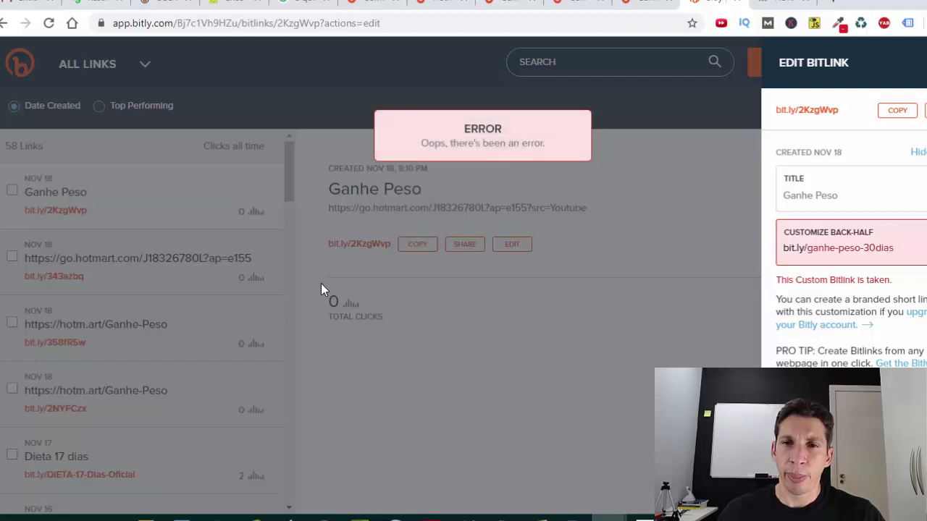
{"action": "key", "text": "Home"}
{"action": "key", "text": "shift+Right"}
{"action": "type", "text": "G"}
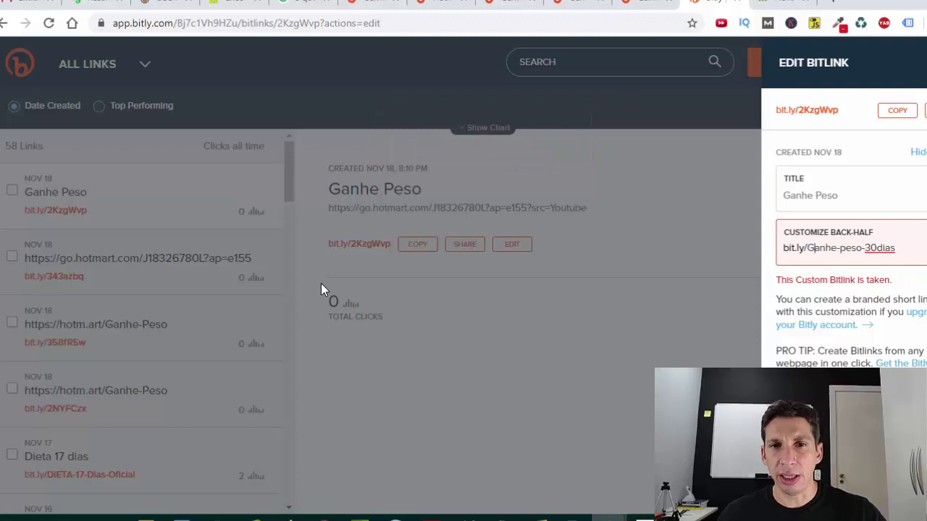
{"action": "key", "text": "Right"}
{"action": "key", "text": "Right"}
{"action": "key", "text": "Right"}
{"action": "key", "text": "Right"}
{"action": "key", "text": "Right"}
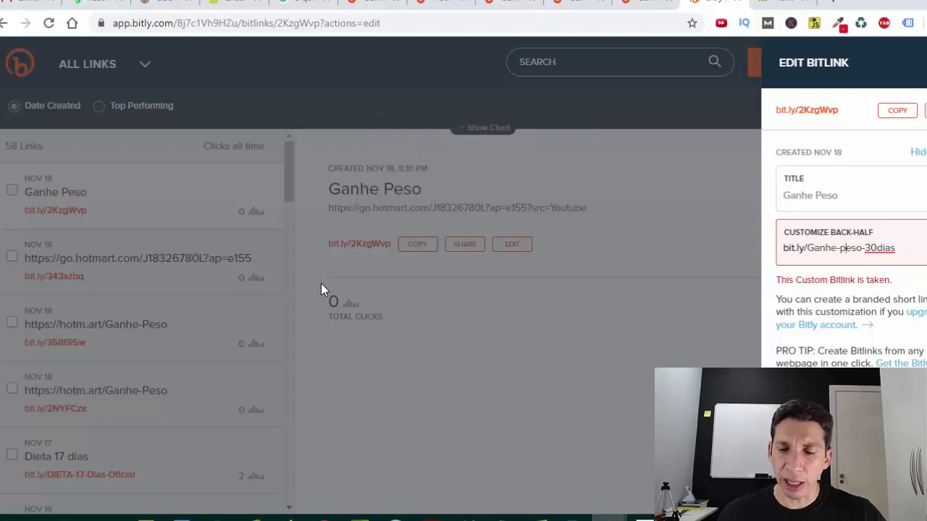
{"action": "key", "text": "shift+Right"}
{"action": "type", "text": "P"}
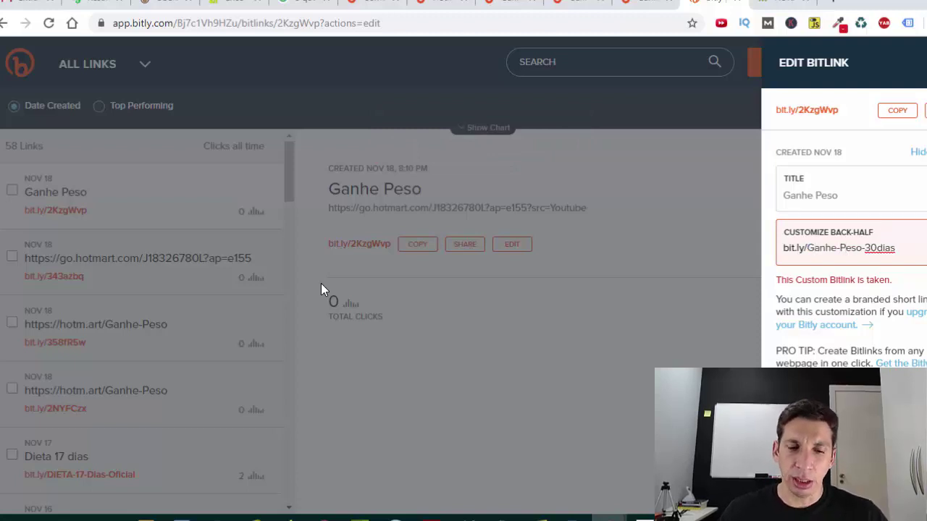
{"action": "key", "text": "Return"}
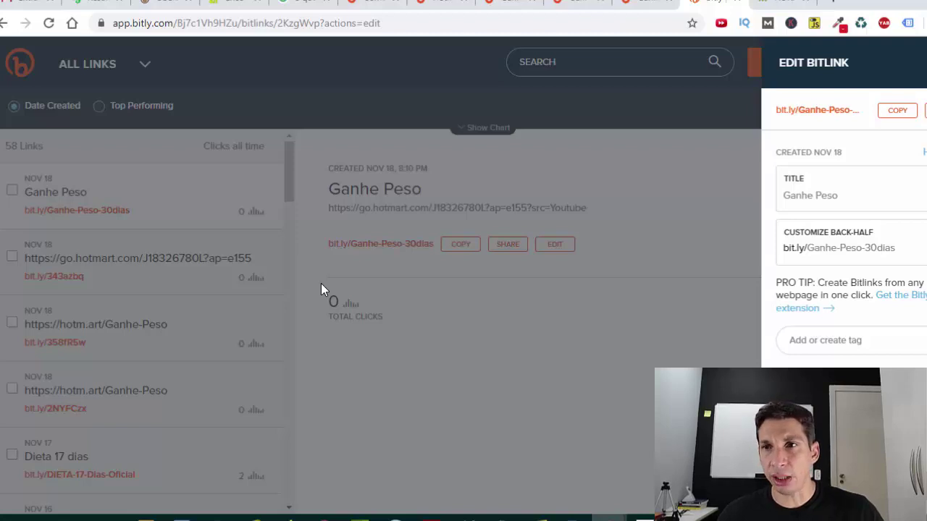
- View the product's checkout and sales pages, open a blank browser tab, and return to Bitly
{"action": "key", "text": "ctrl+shift+Tab"}
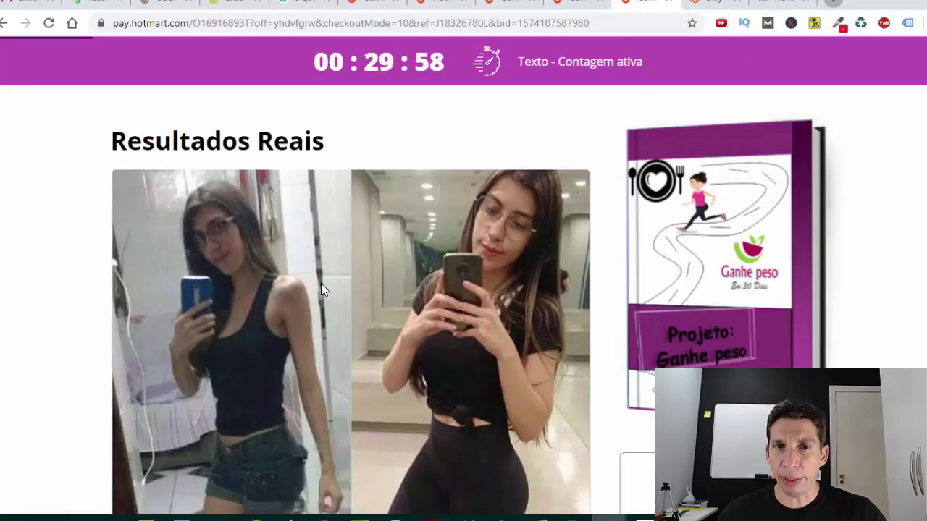
{"action": "key", "text": "ctrl+Tab"}
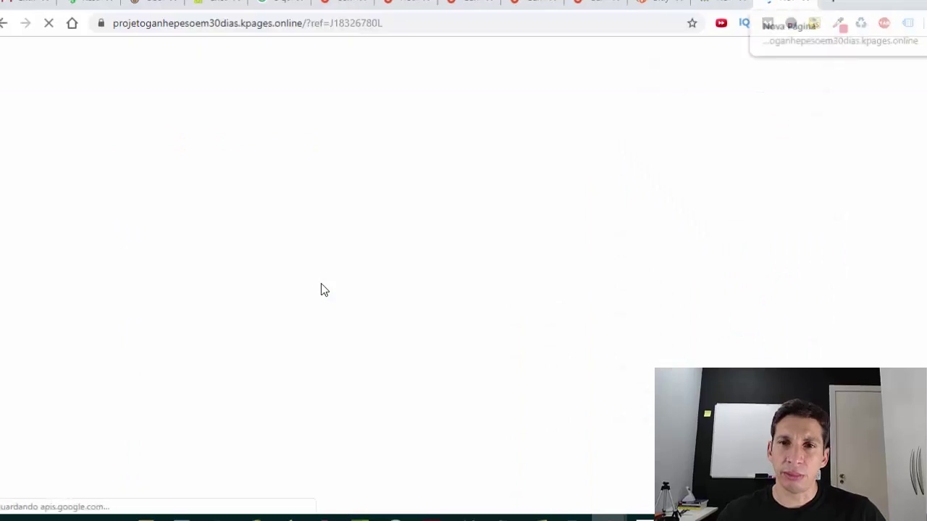
{"action": "key", "text": "ctrl+t"}
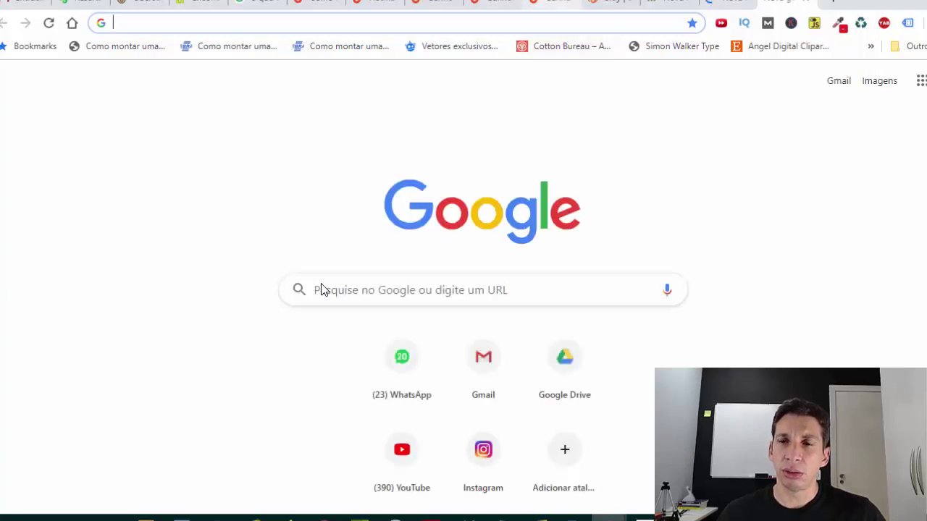
{"action": "key", "text": "ctrl+shift+Tab"}
{"action": "key", "text": "ctrl+shift+Tab"}
{"action": "key", "text": "ctrl+shift+Tab"}
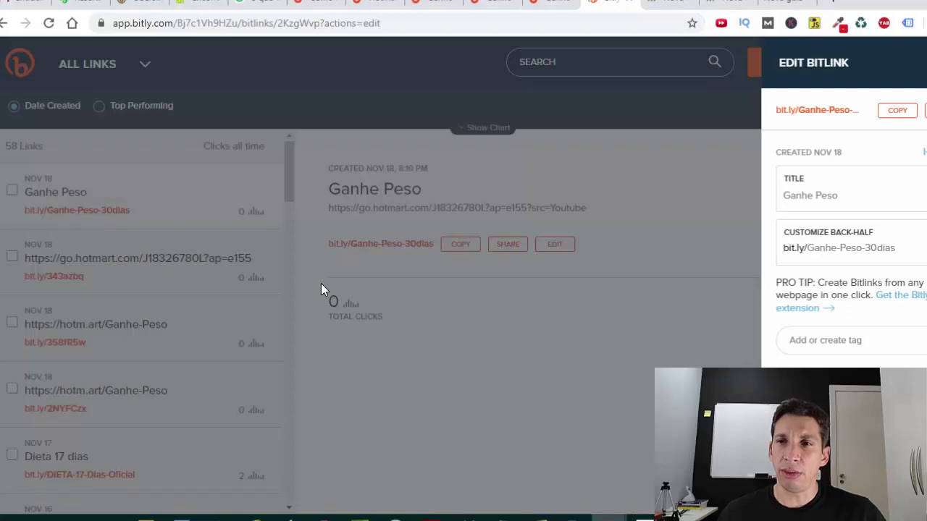
- Leave the Bitlink editing form and view the click statistics of the Dieta 17 dias link
{"action": "left_click", "coordinate": [321, 283]}
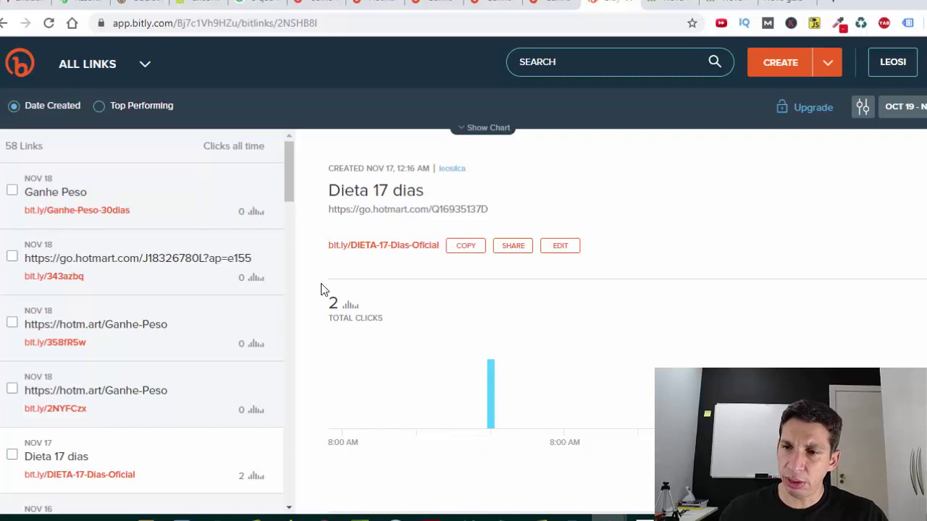
{"action": "scroll", "coordinate": [321, 283], "scroll_direction": "down", "scroll_amount": 5}
{"action": "scroll", "coordinate": [321, 283], "scroll_direction": "up", "scroll_amount": 5}
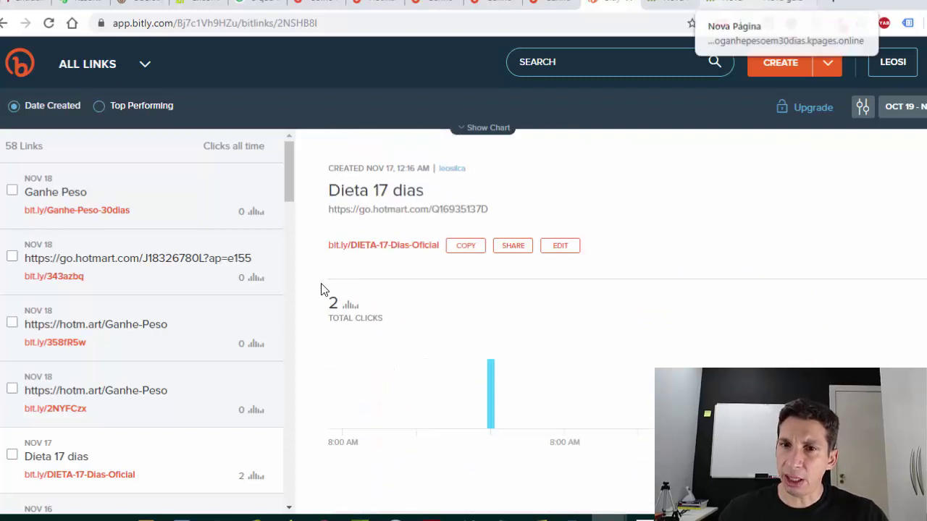
- Close the two product page tabs beside Bitly and go to the blank browser tab
{"action": "key", "text": "ctrl+Tab"}
{"action": "key", "text": "ctrl+t"}
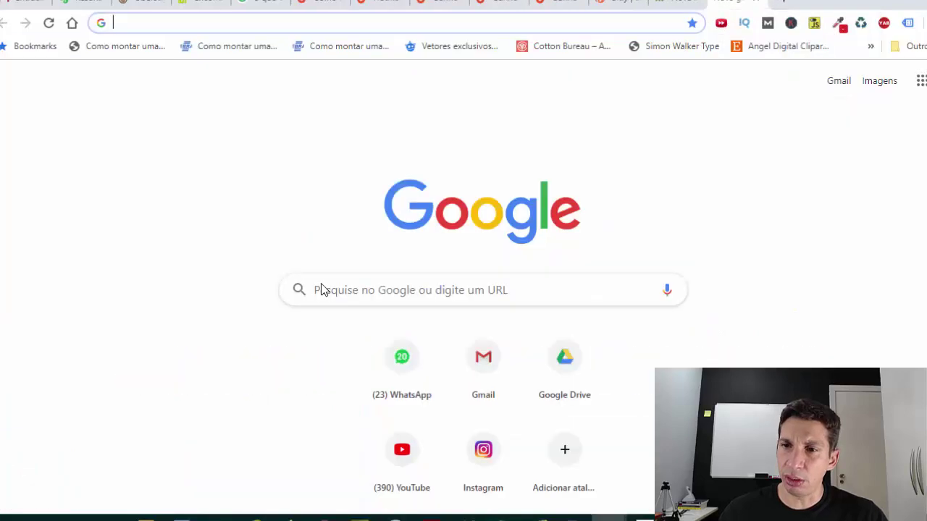
{"action": "key", "text": "ctrl+shift+Tab"}
{"action": "key", "text": "ctrl+l"}
{"action": "key", "text": "ctrl+Tab"}
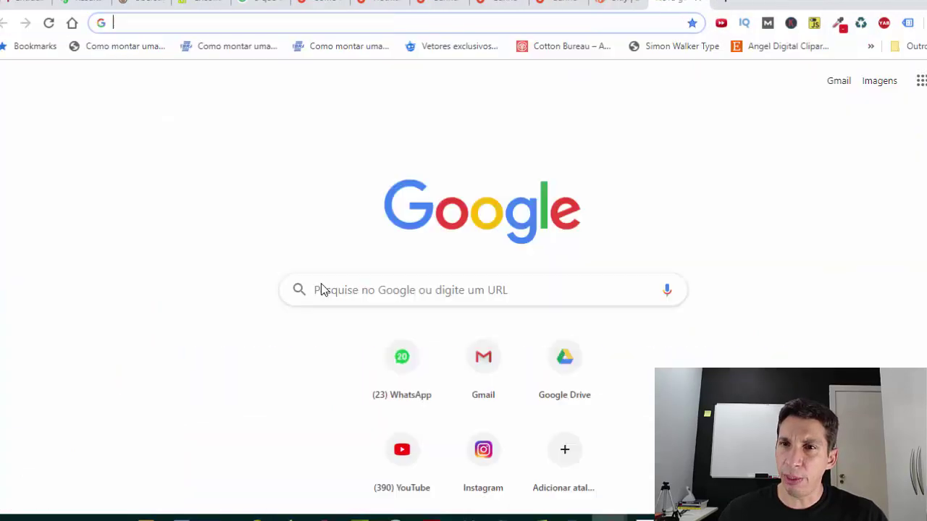